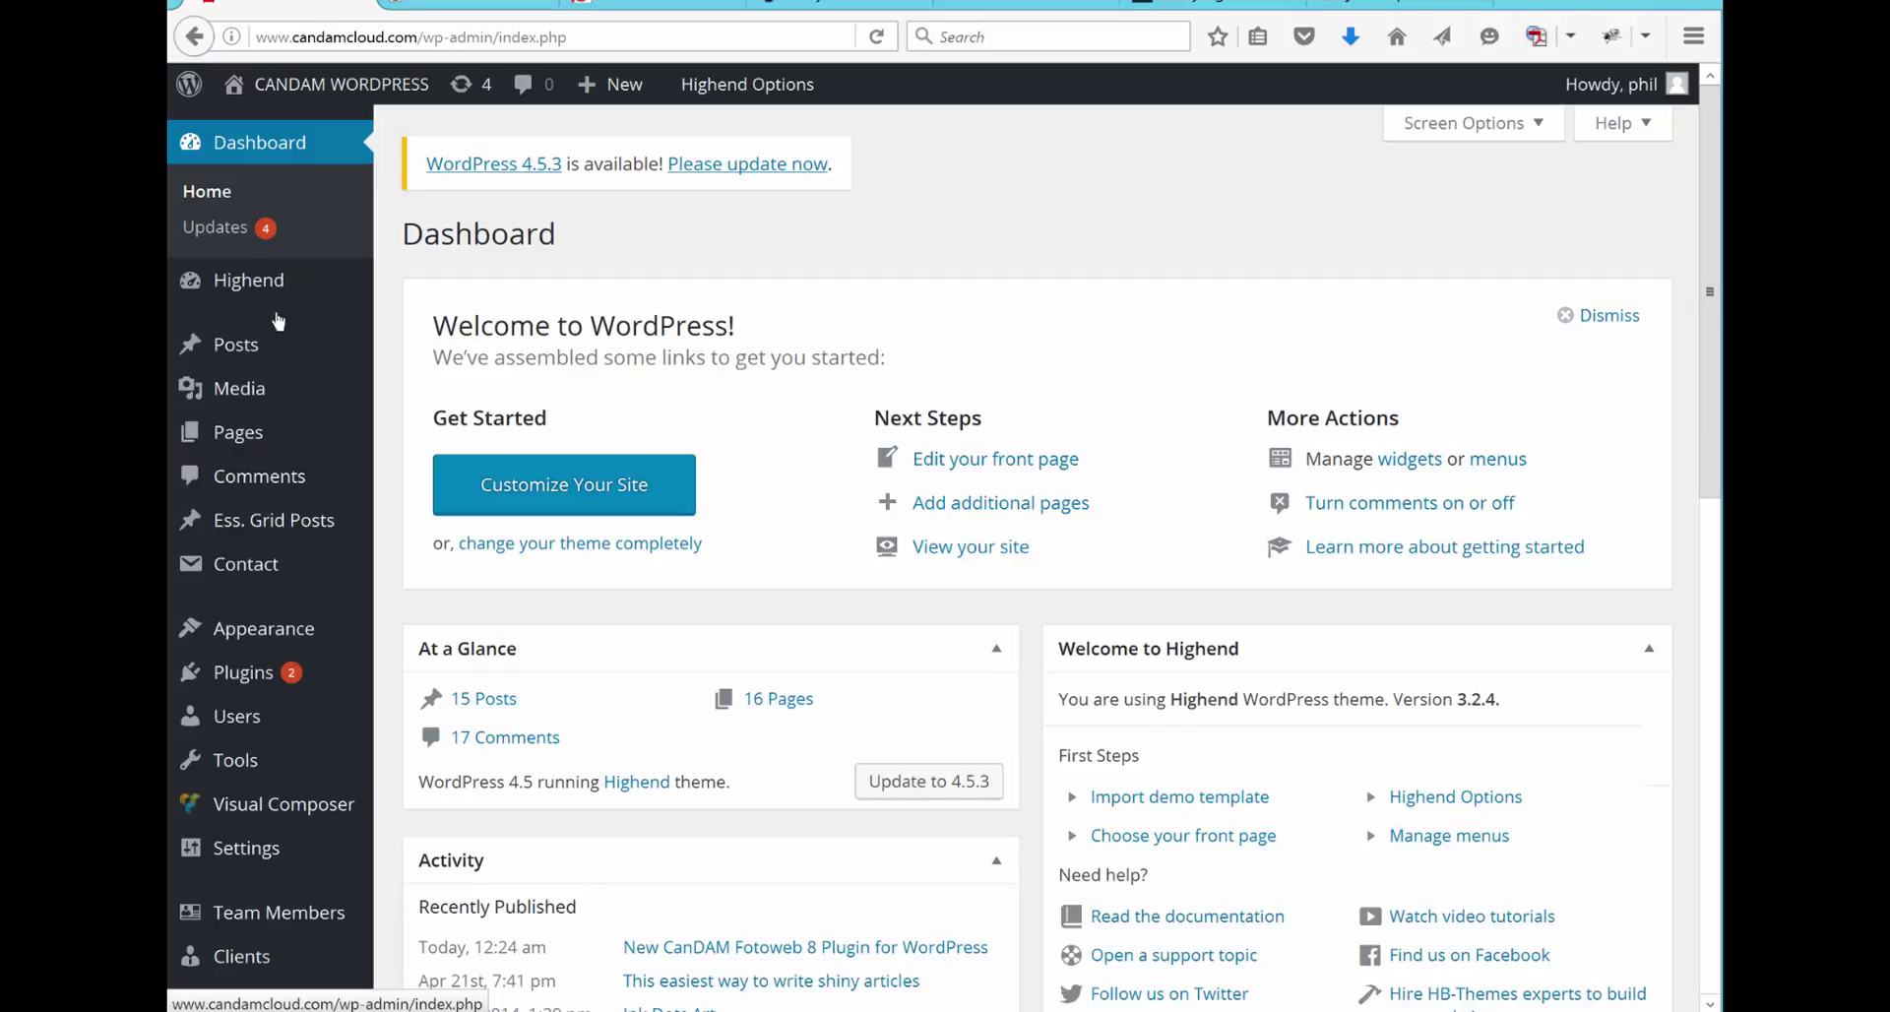
Step: Search the plugin directory for "easy fancybox"
mouse_move(301, 678)
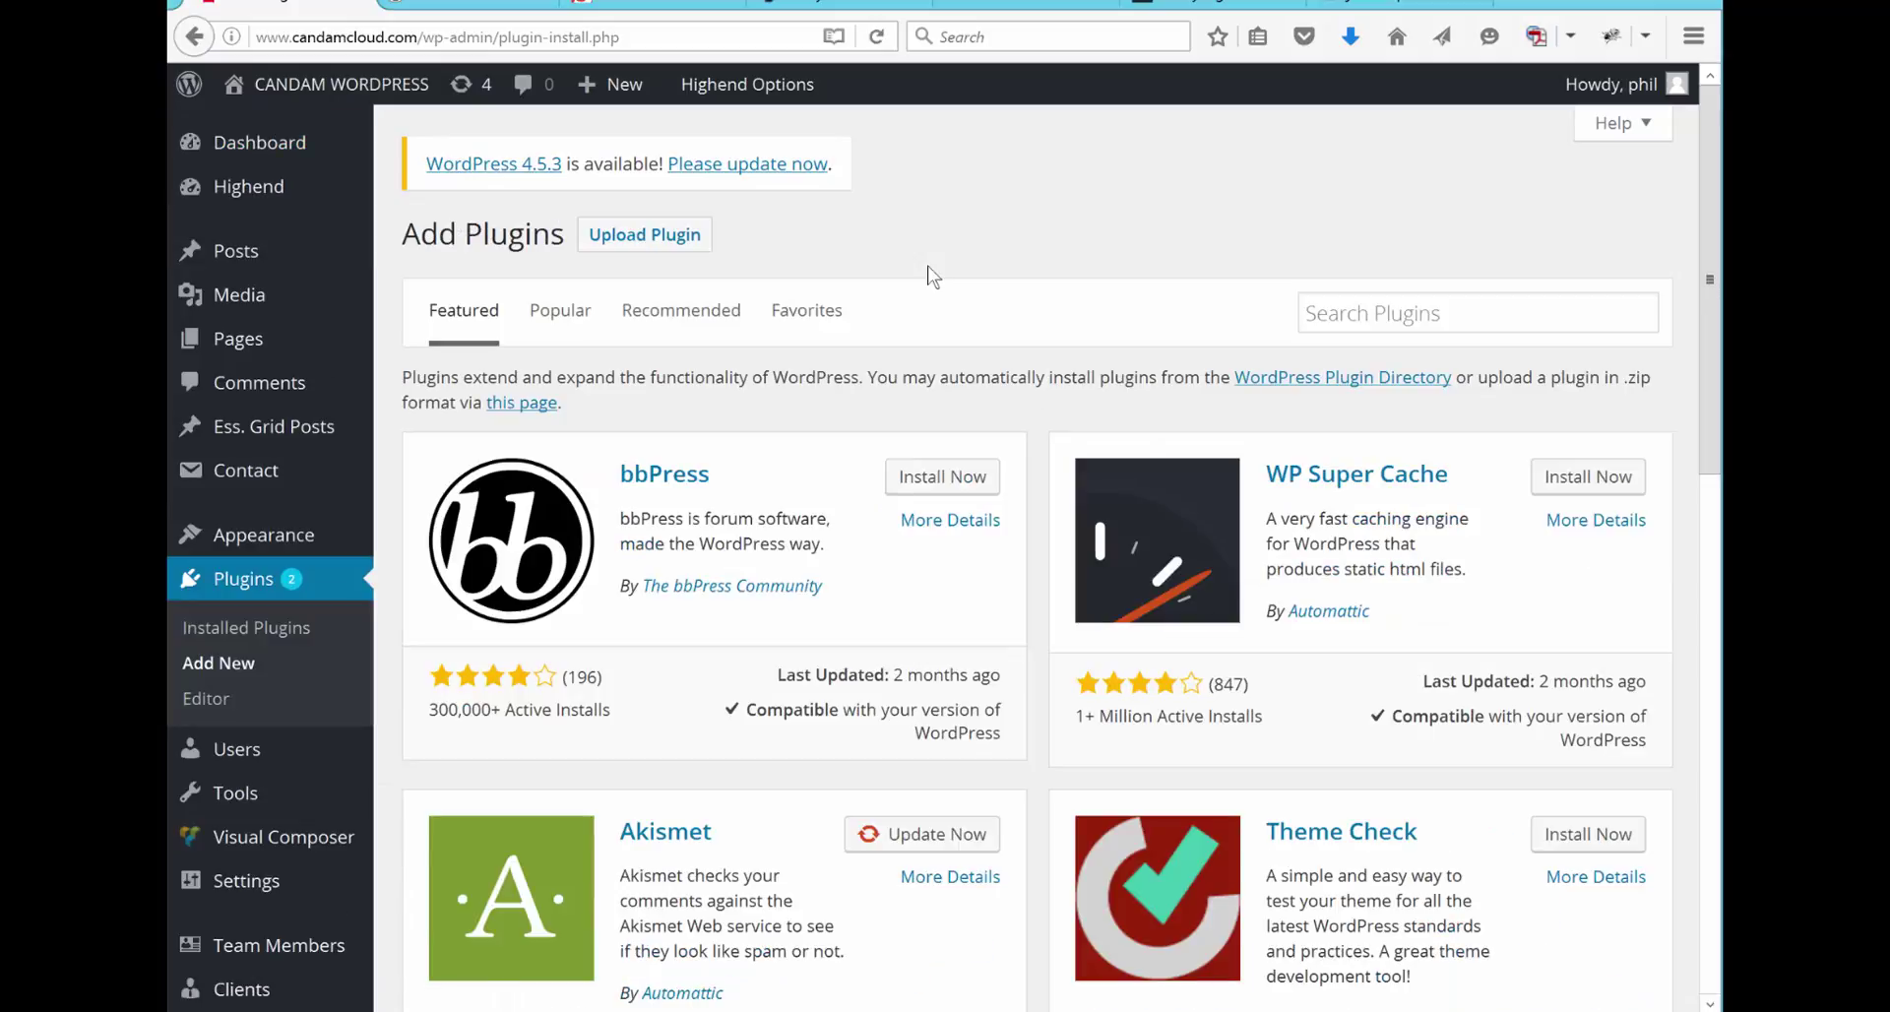
click(1361, 306)
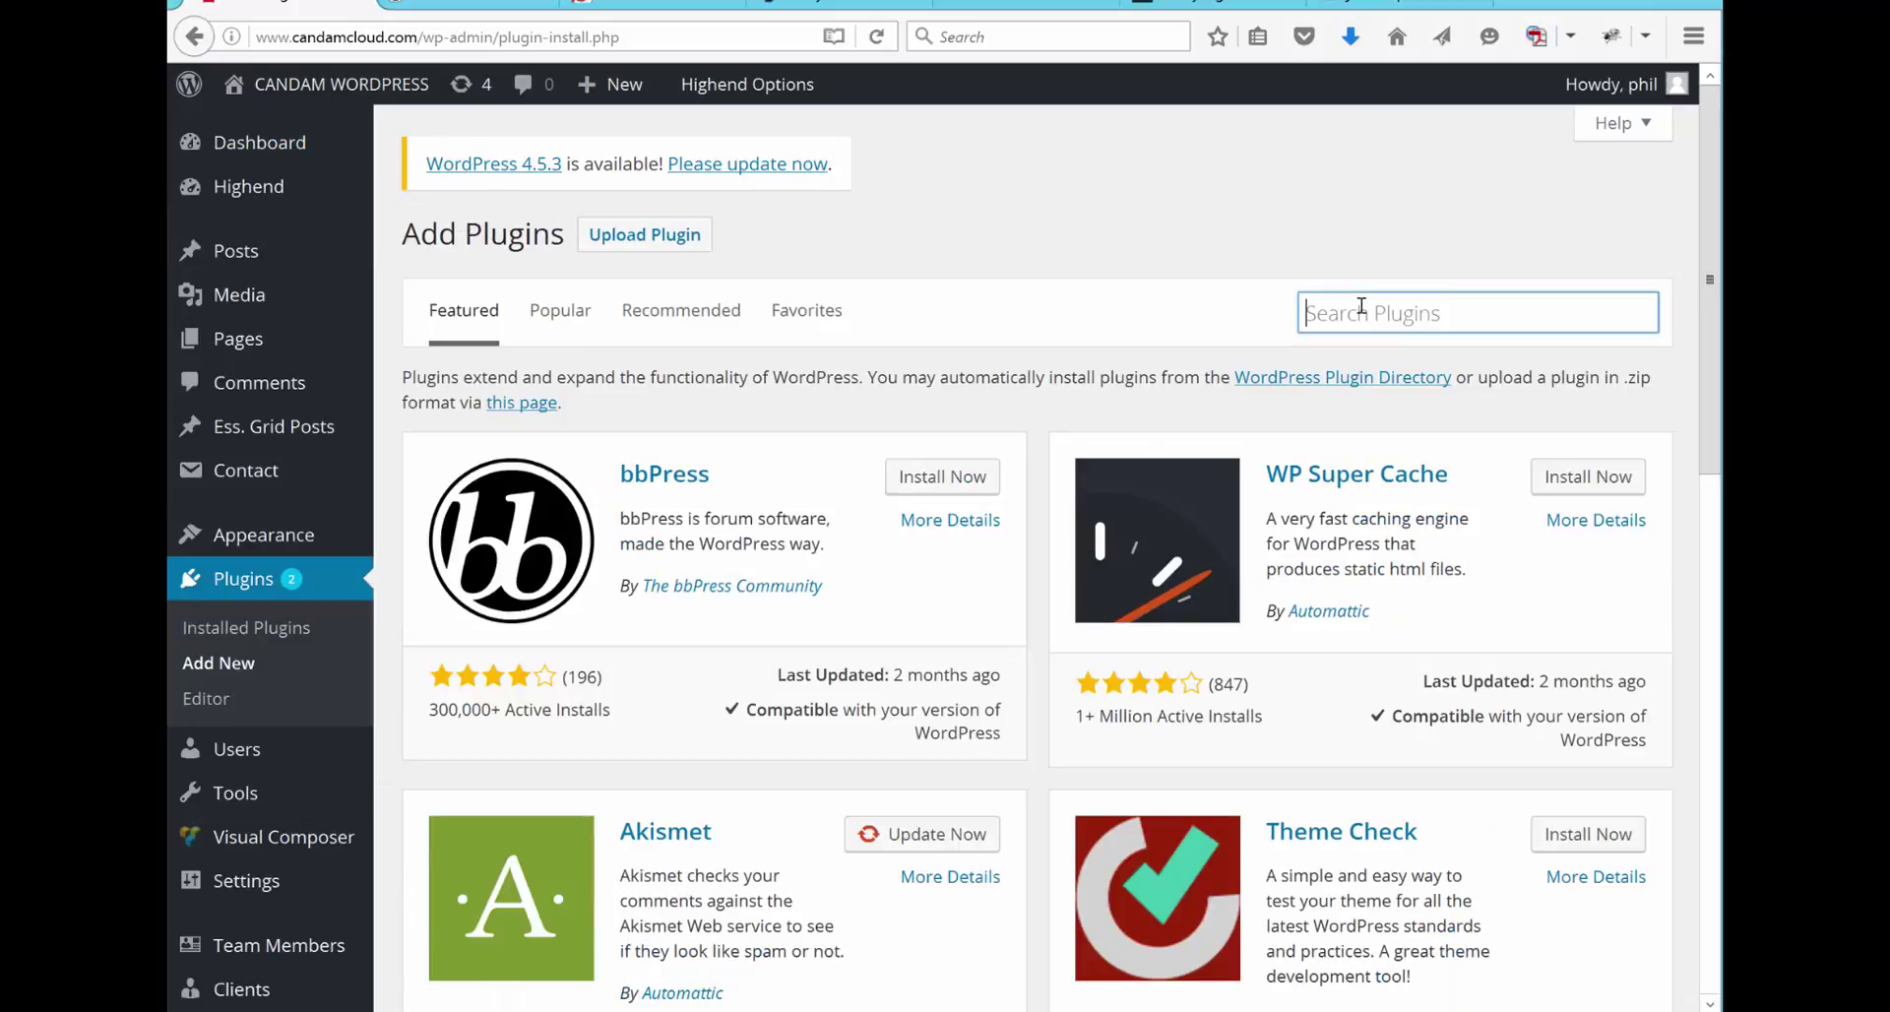
text(easy )
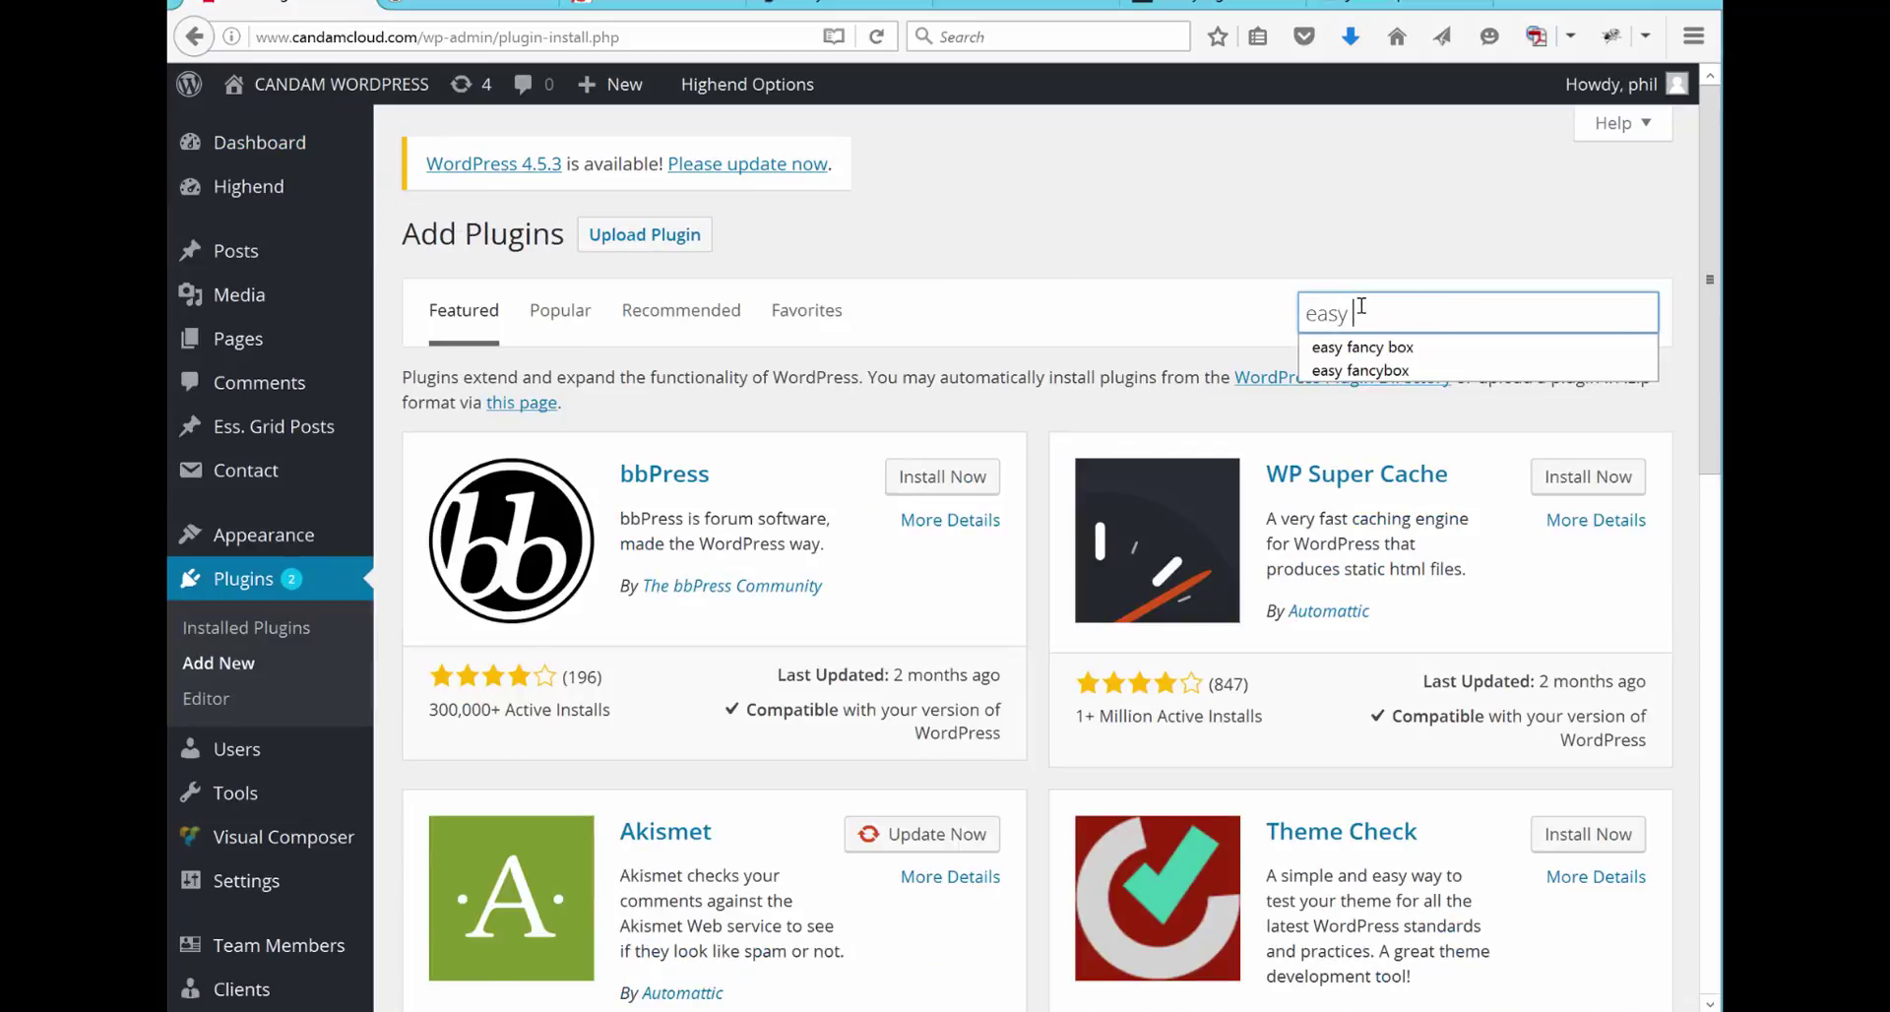
text(fancybox)
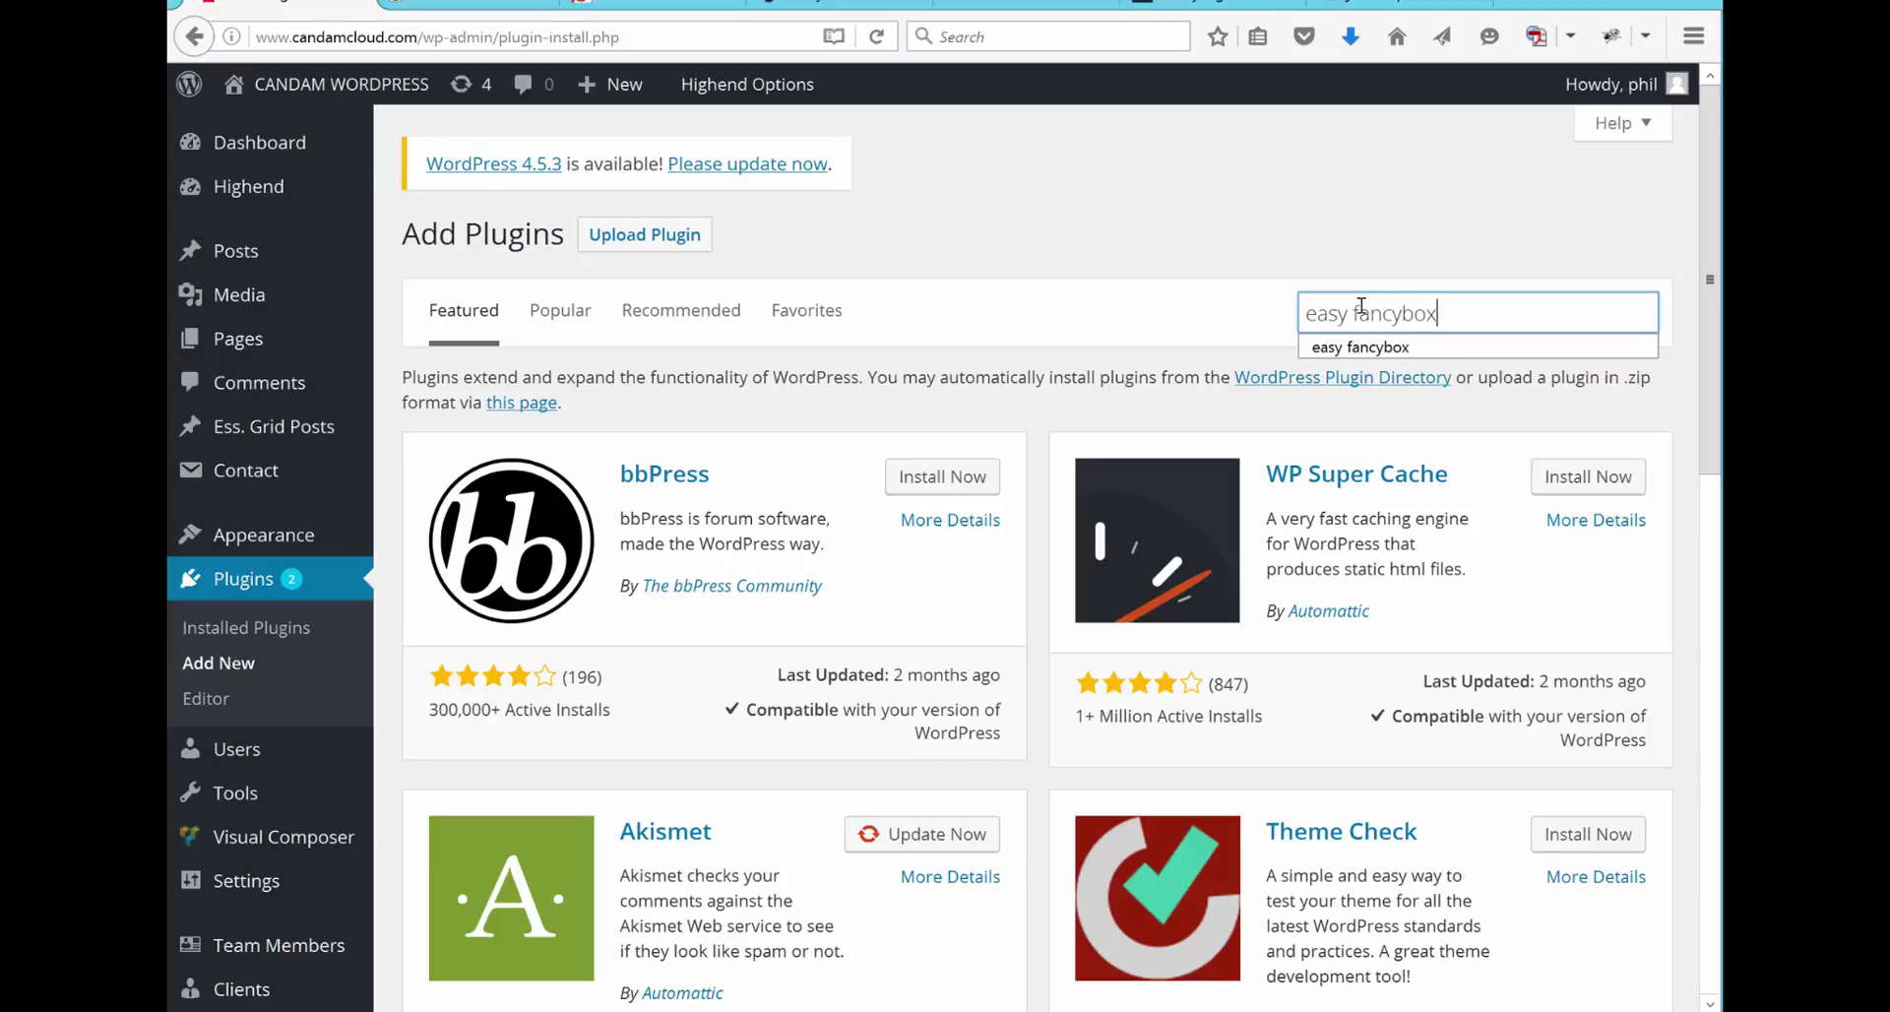
key(Return)
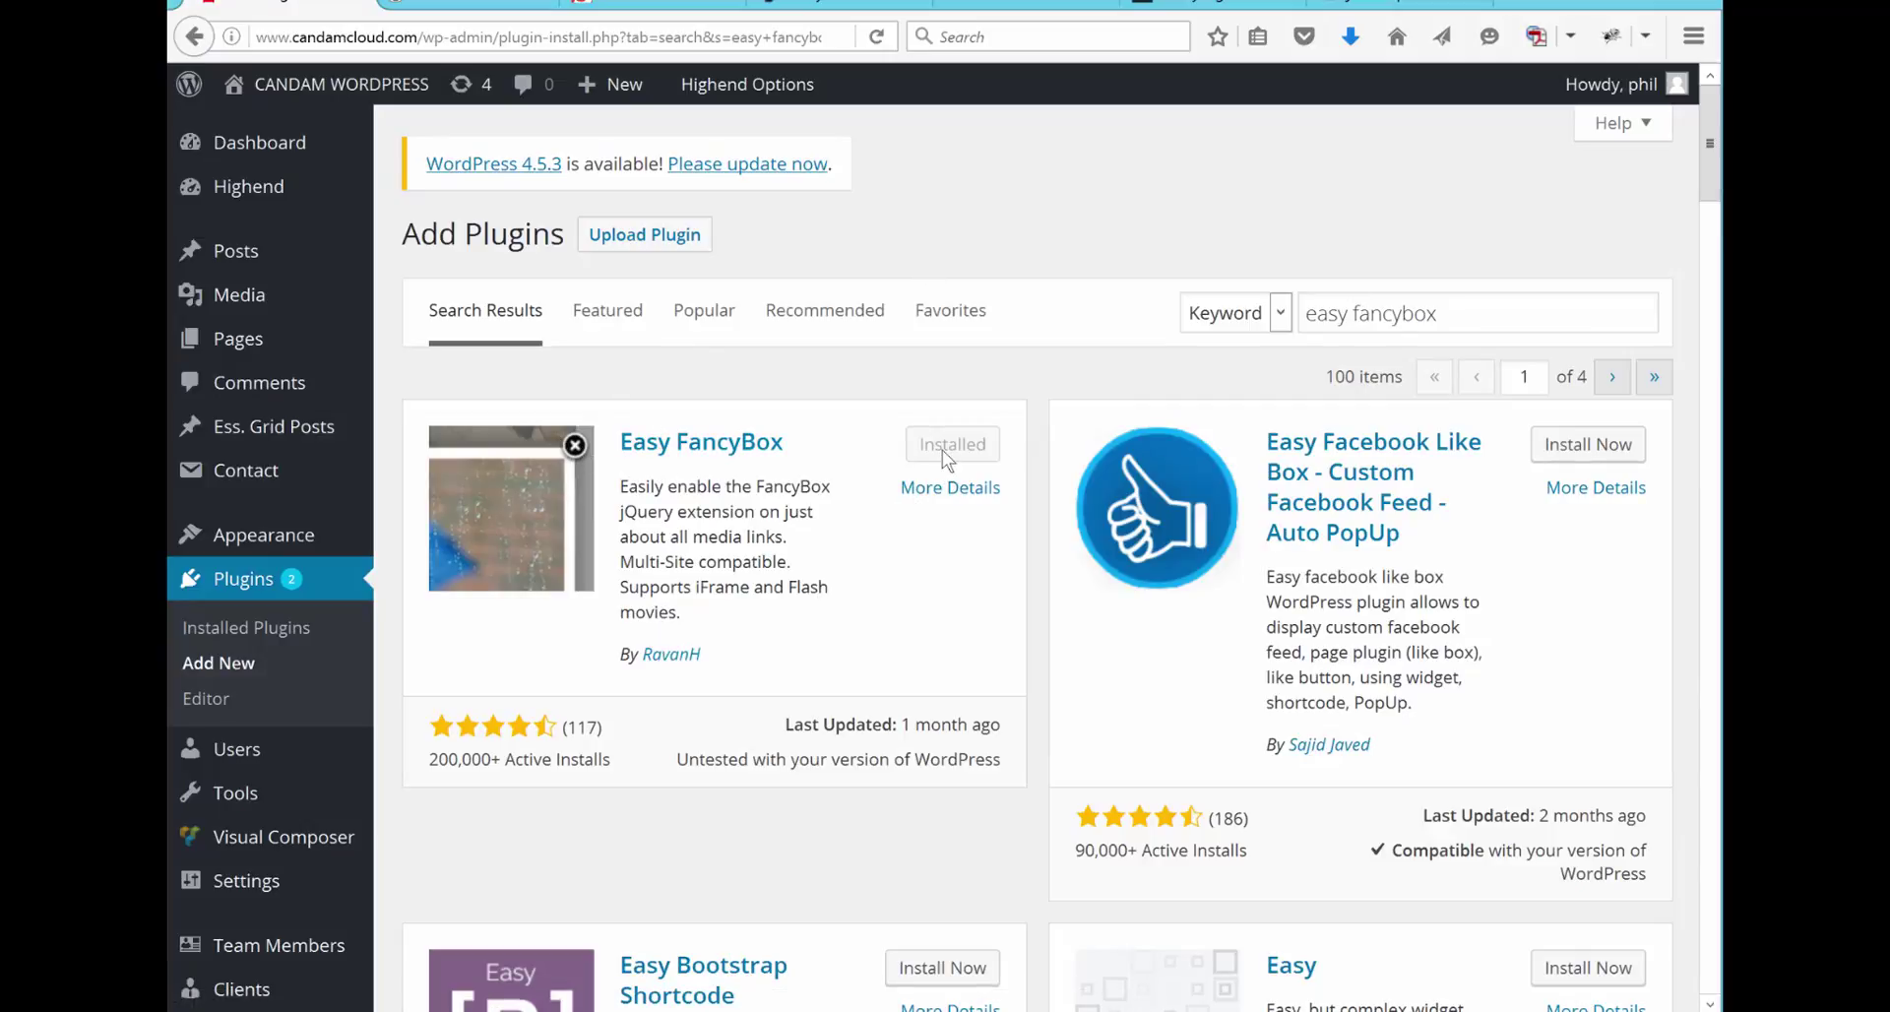
Step: Open the settings of the installed Easy FancyBox plugin and choose "Without thumbnail image" as the links to exclude
click(244, 588)
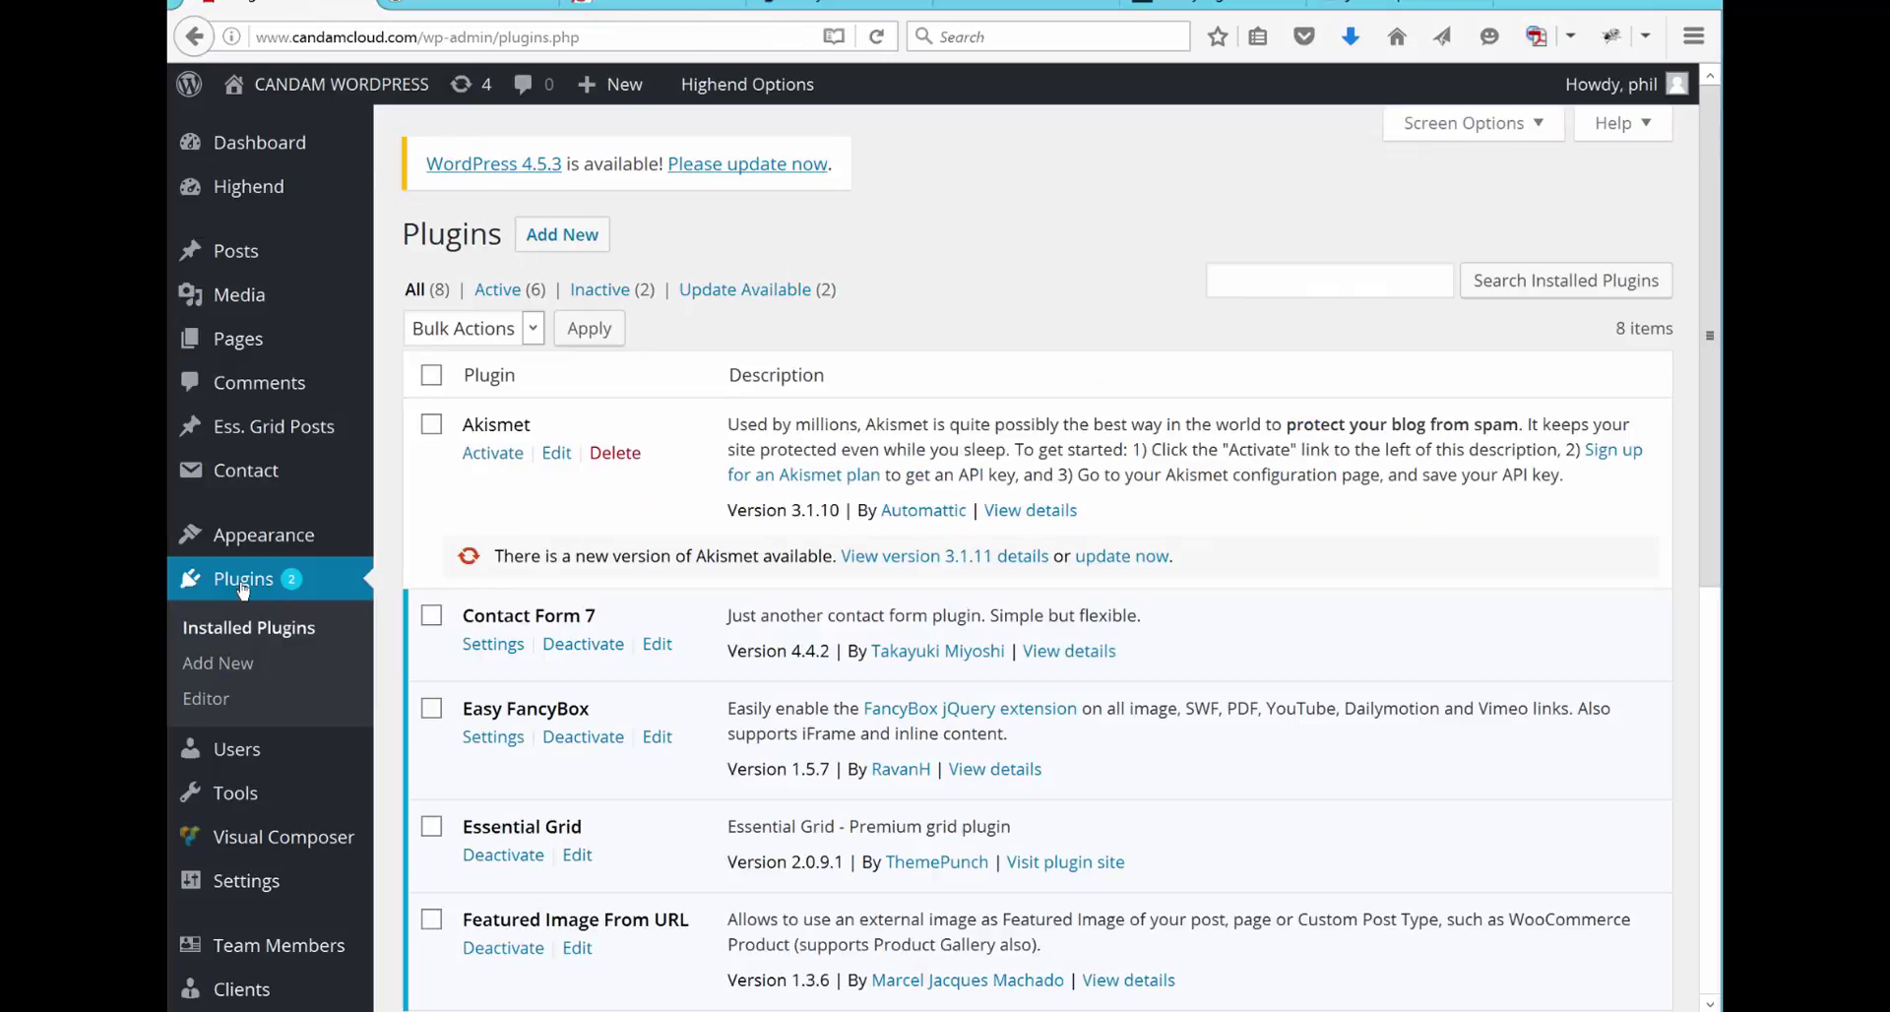
click(491, 738)
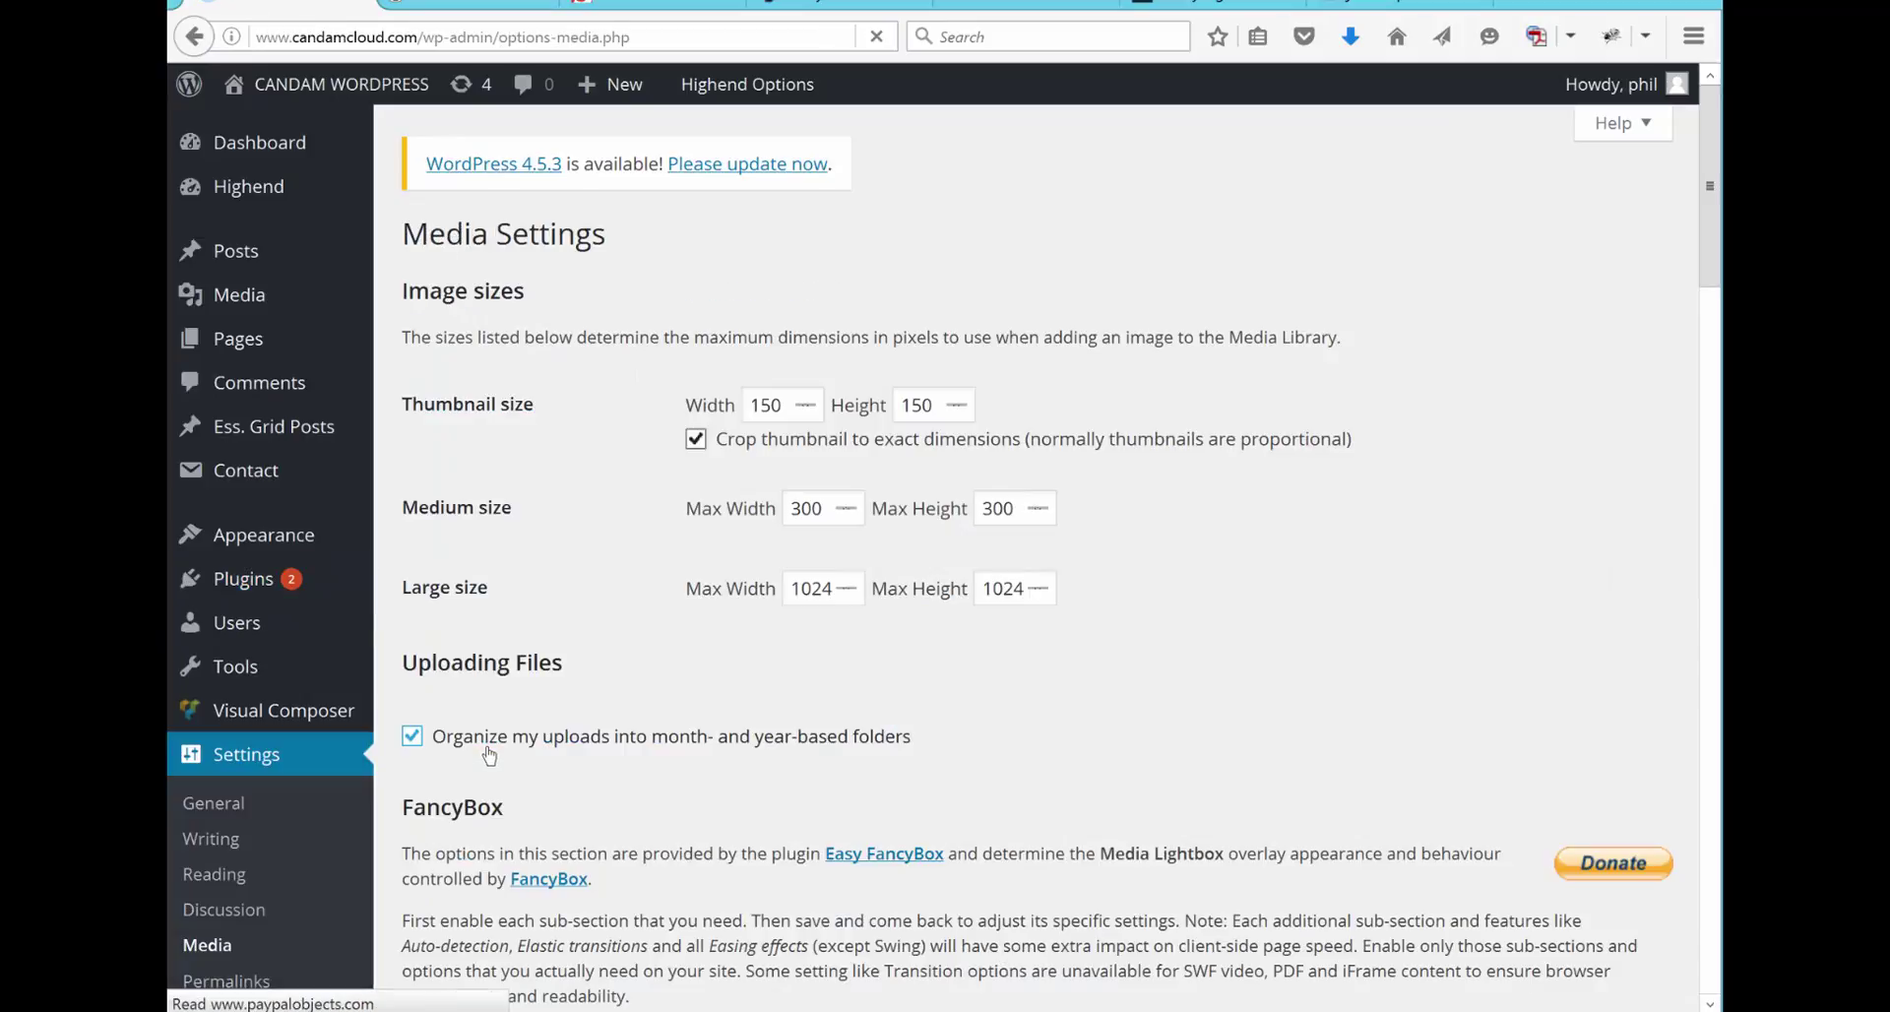
scroll(926, 859, down, 7)
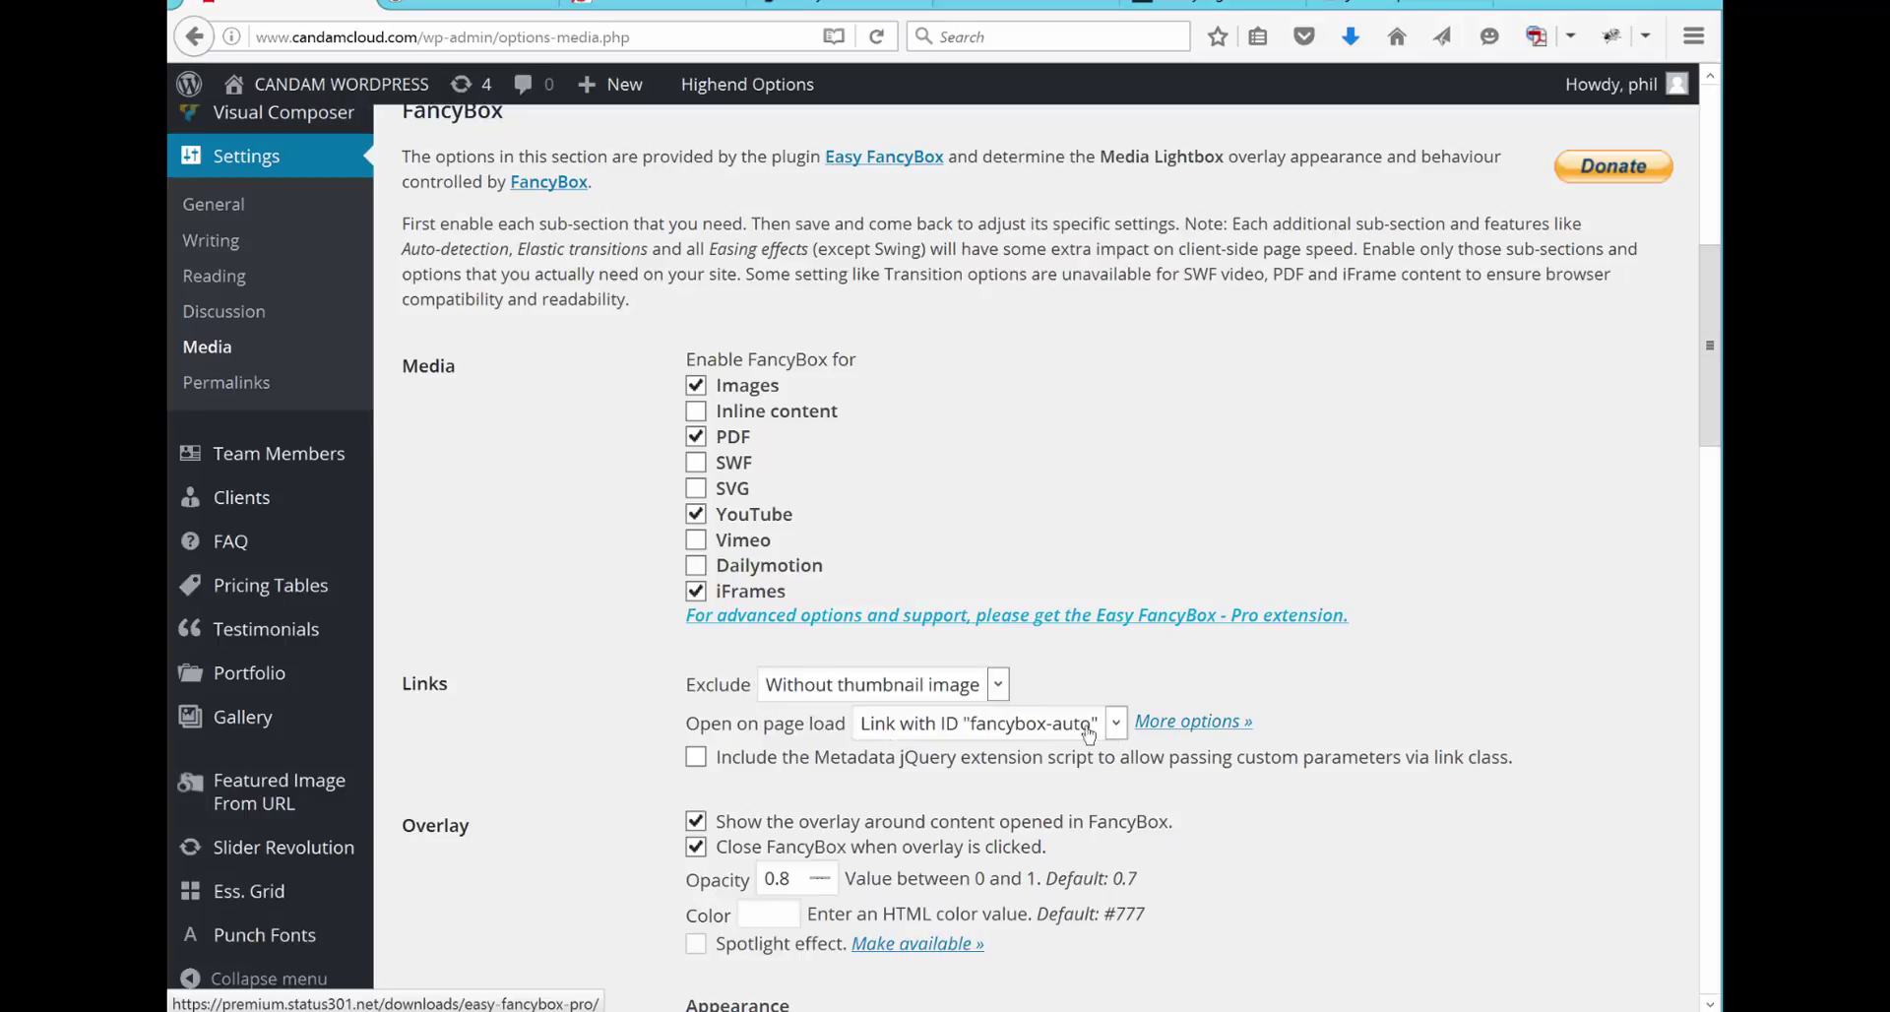
click(998, 684)
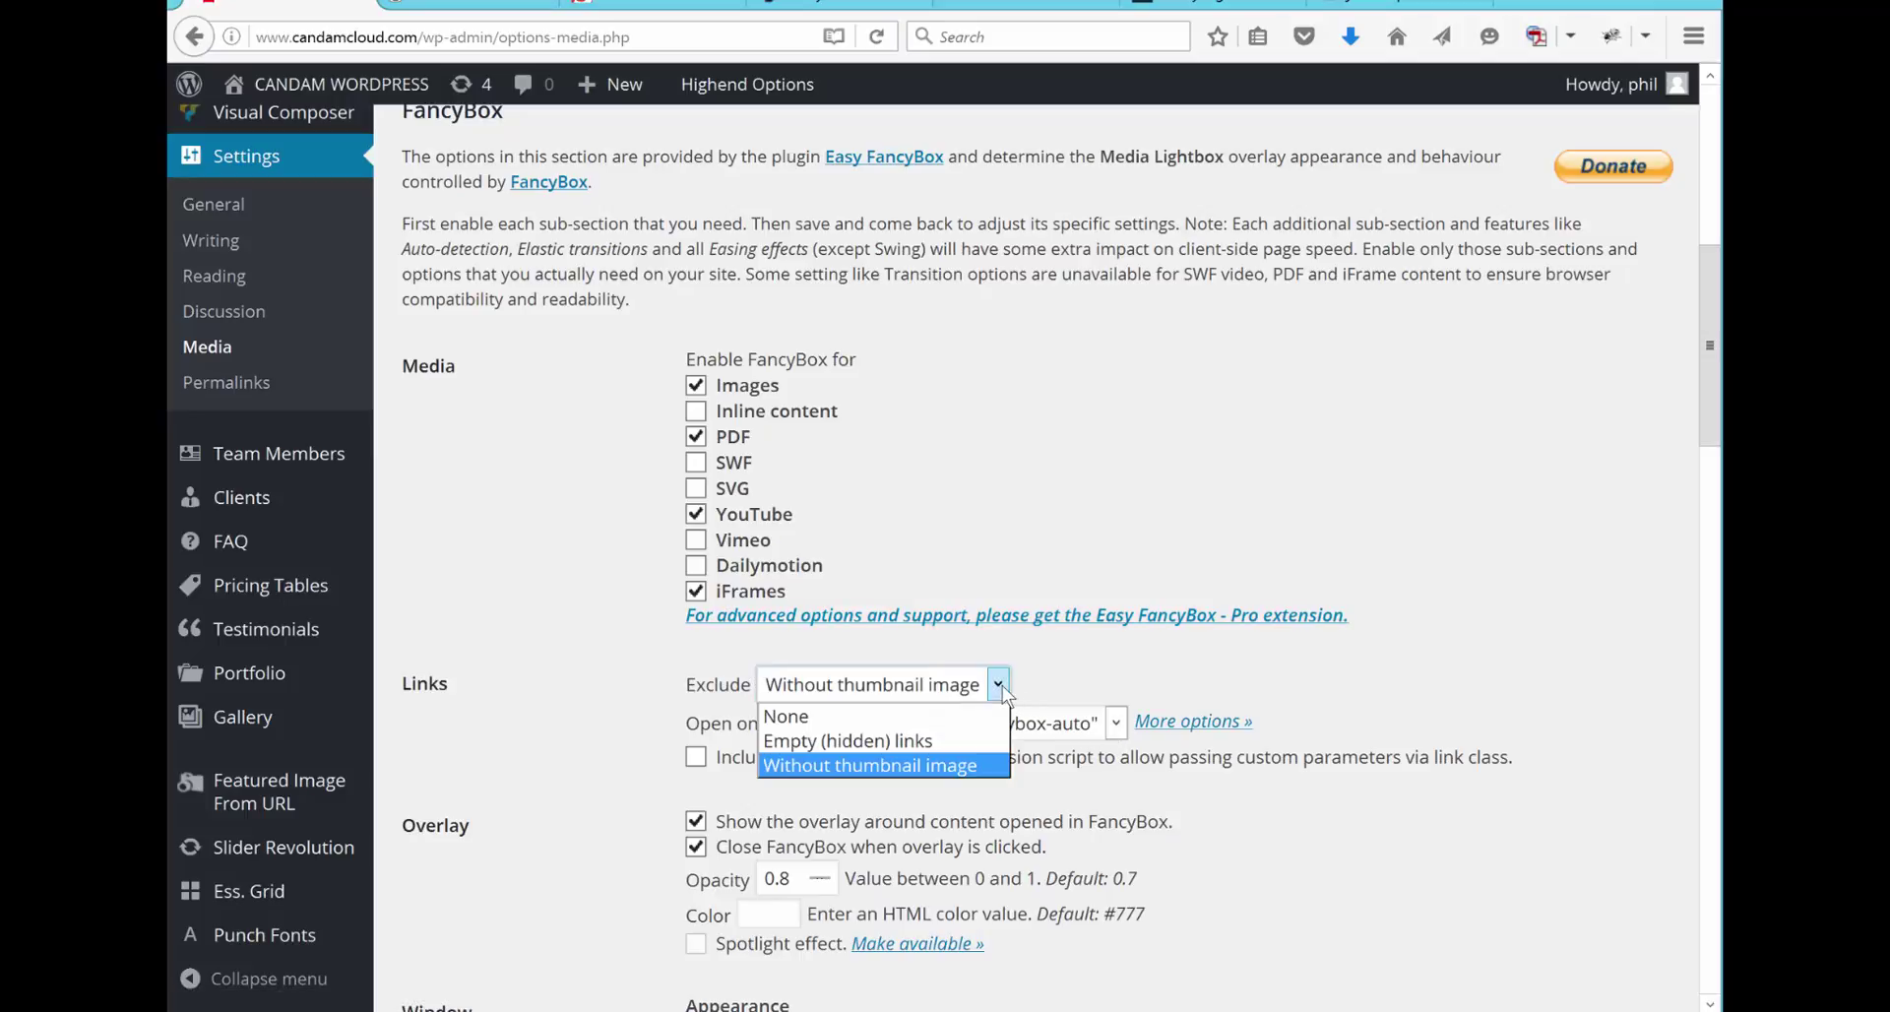
click(944, 765)
Step: Set FancyBox's overlay opacity to 0.8 and its window border to 12
scroll(1358, 780, down, 5)
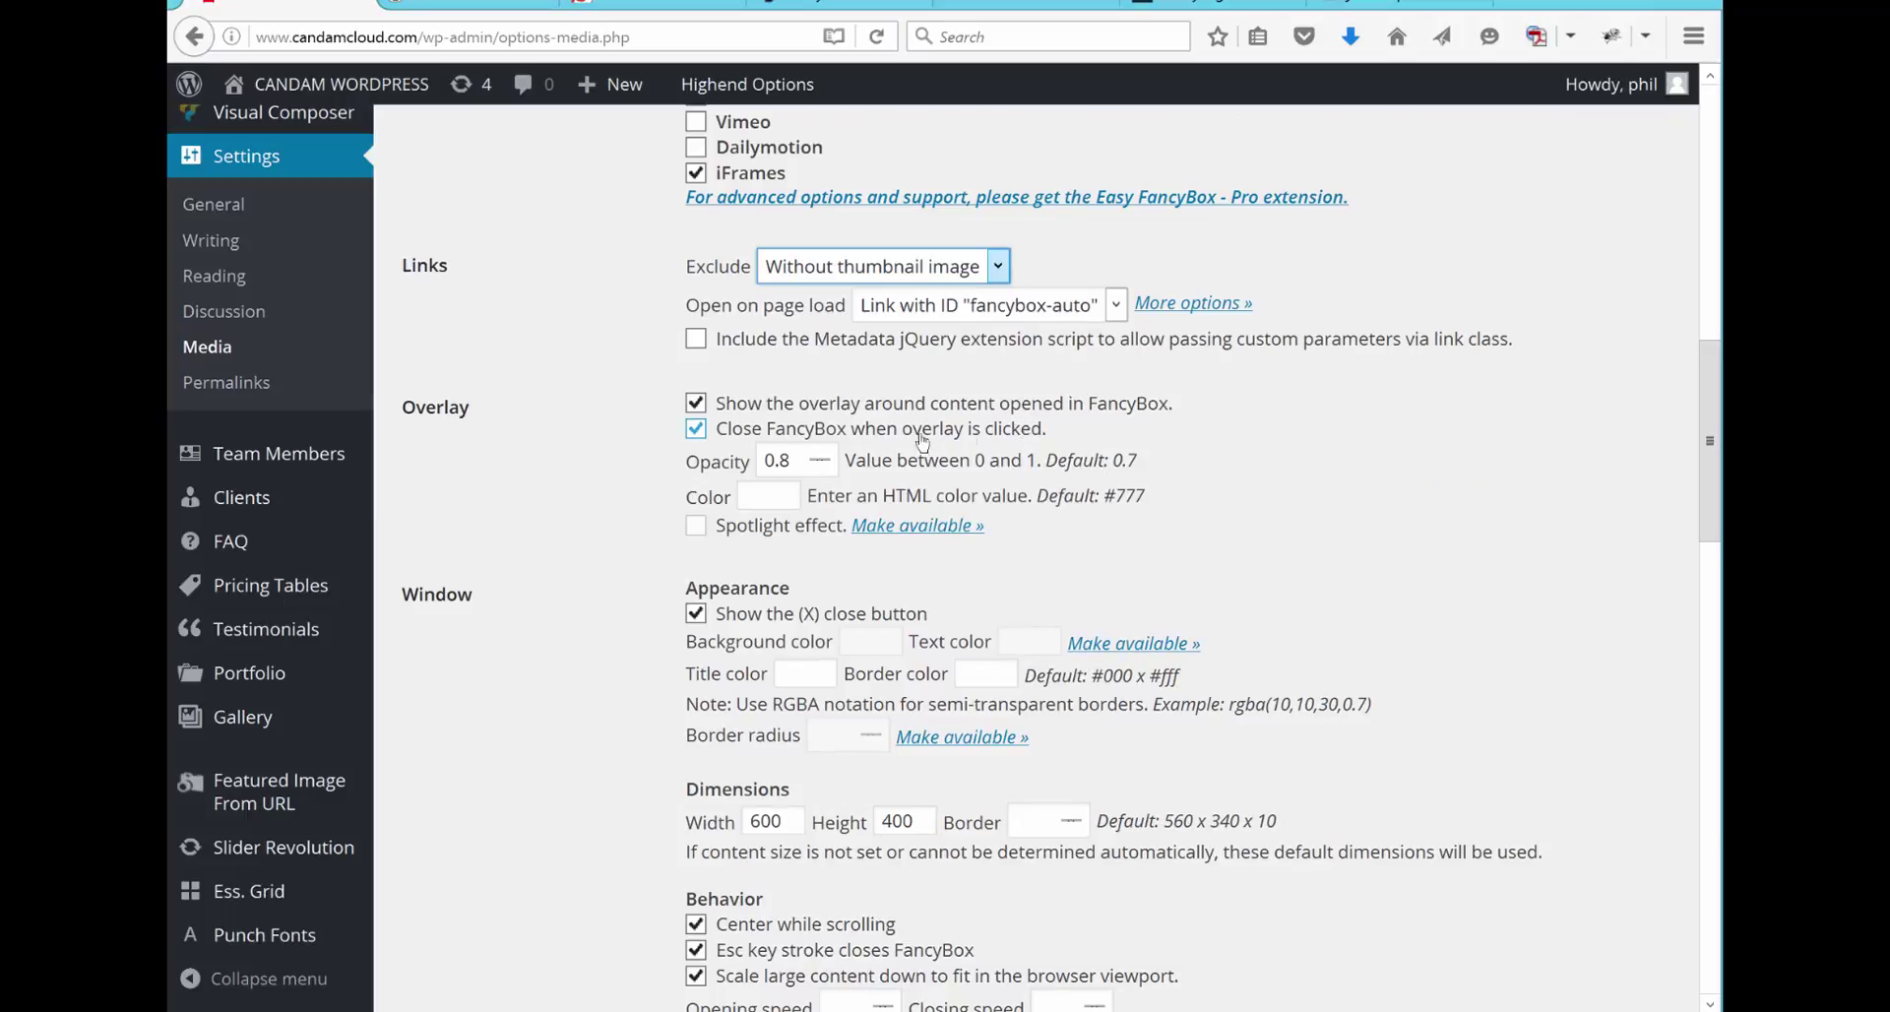
click(796, 461)
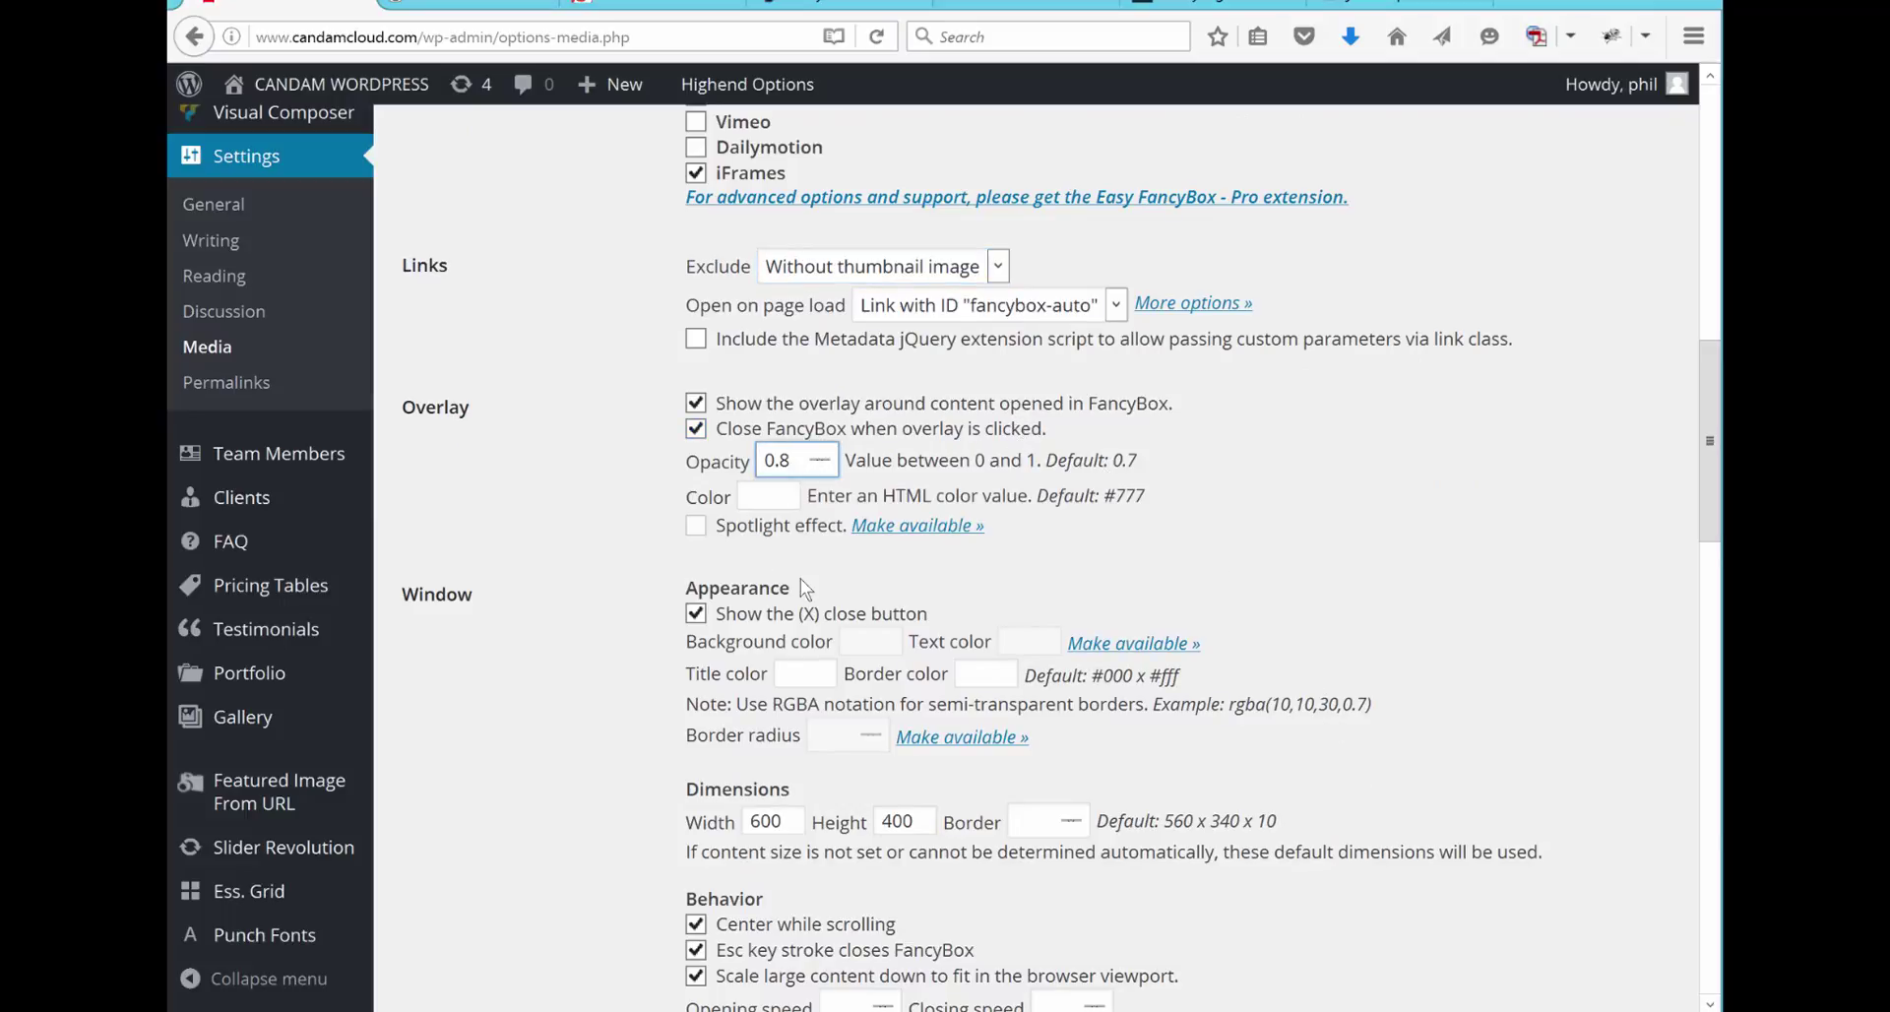
key(BackSpace)
text(8)
scroll(800, 581, down, 5)
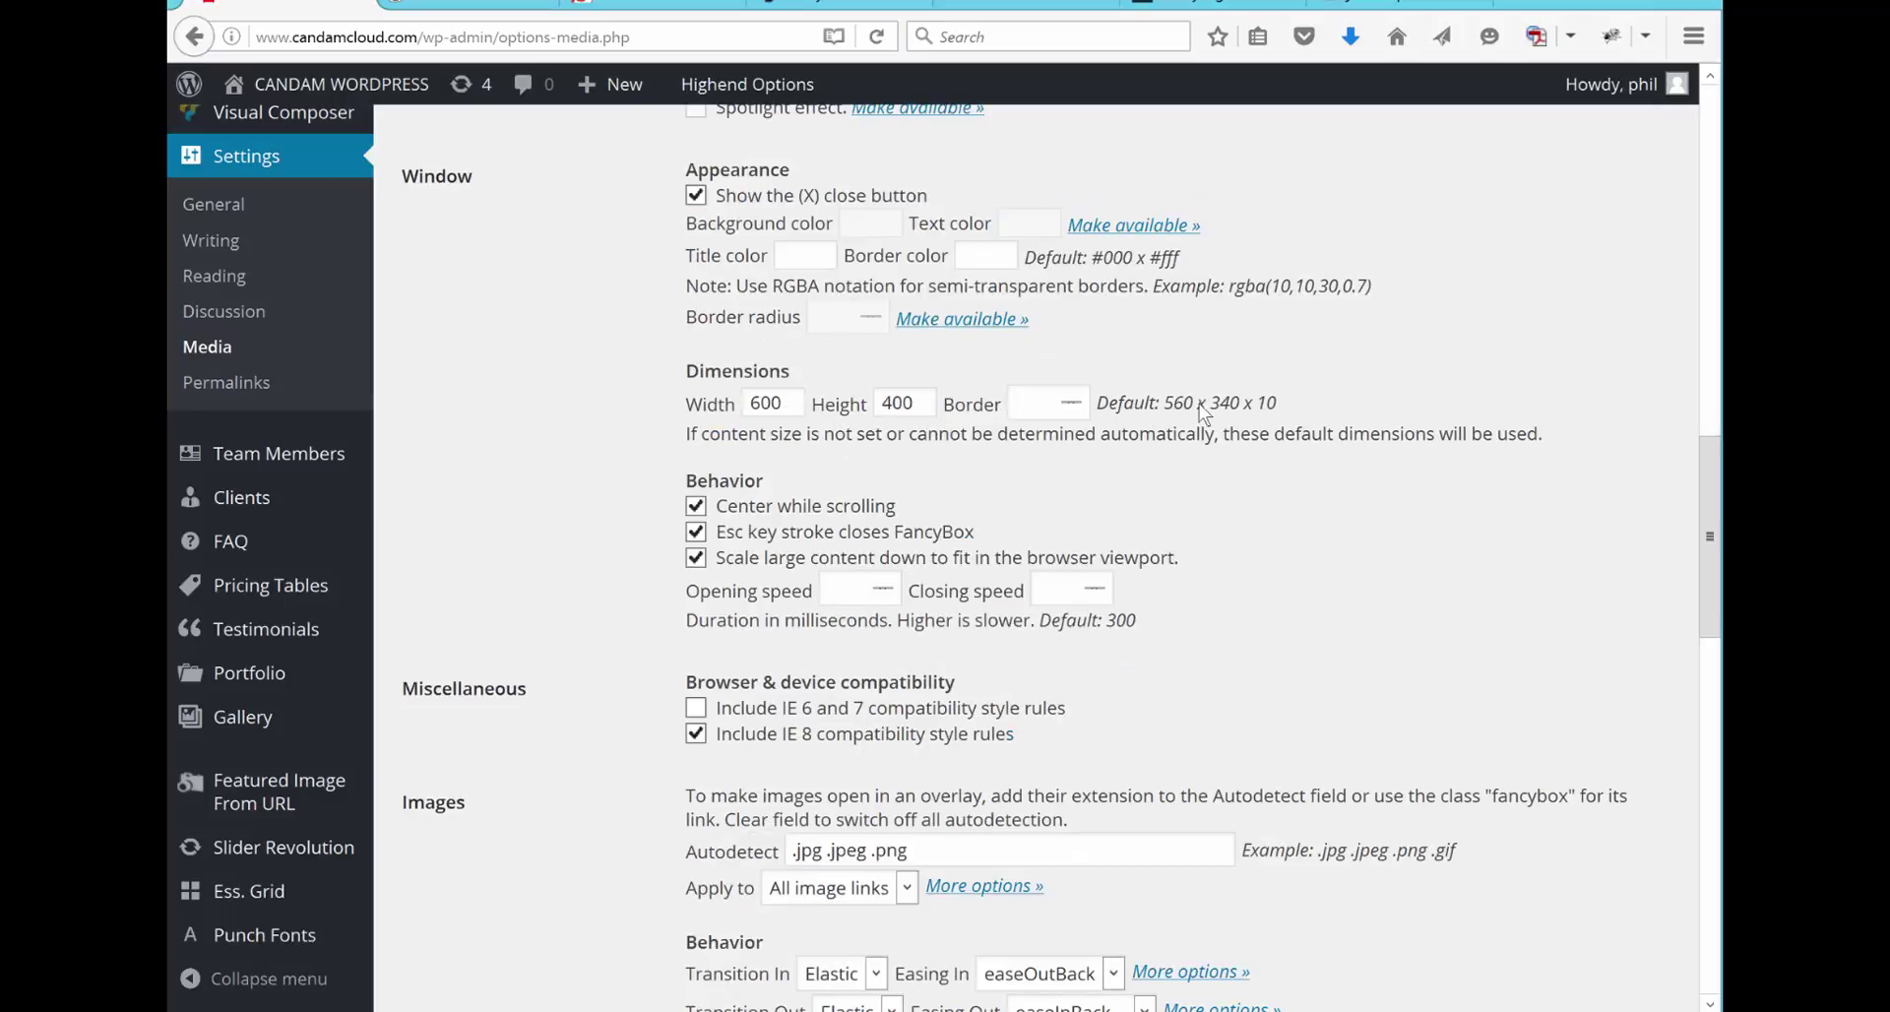
click(1032, 403)
text(12)
Step: Review the remaining FancyBox options for images, gallery, PDF, YouTube and iFrames, and save the media settings
scroll(1257, 712, down, 3)
scroll(1257, 712, down, 1)
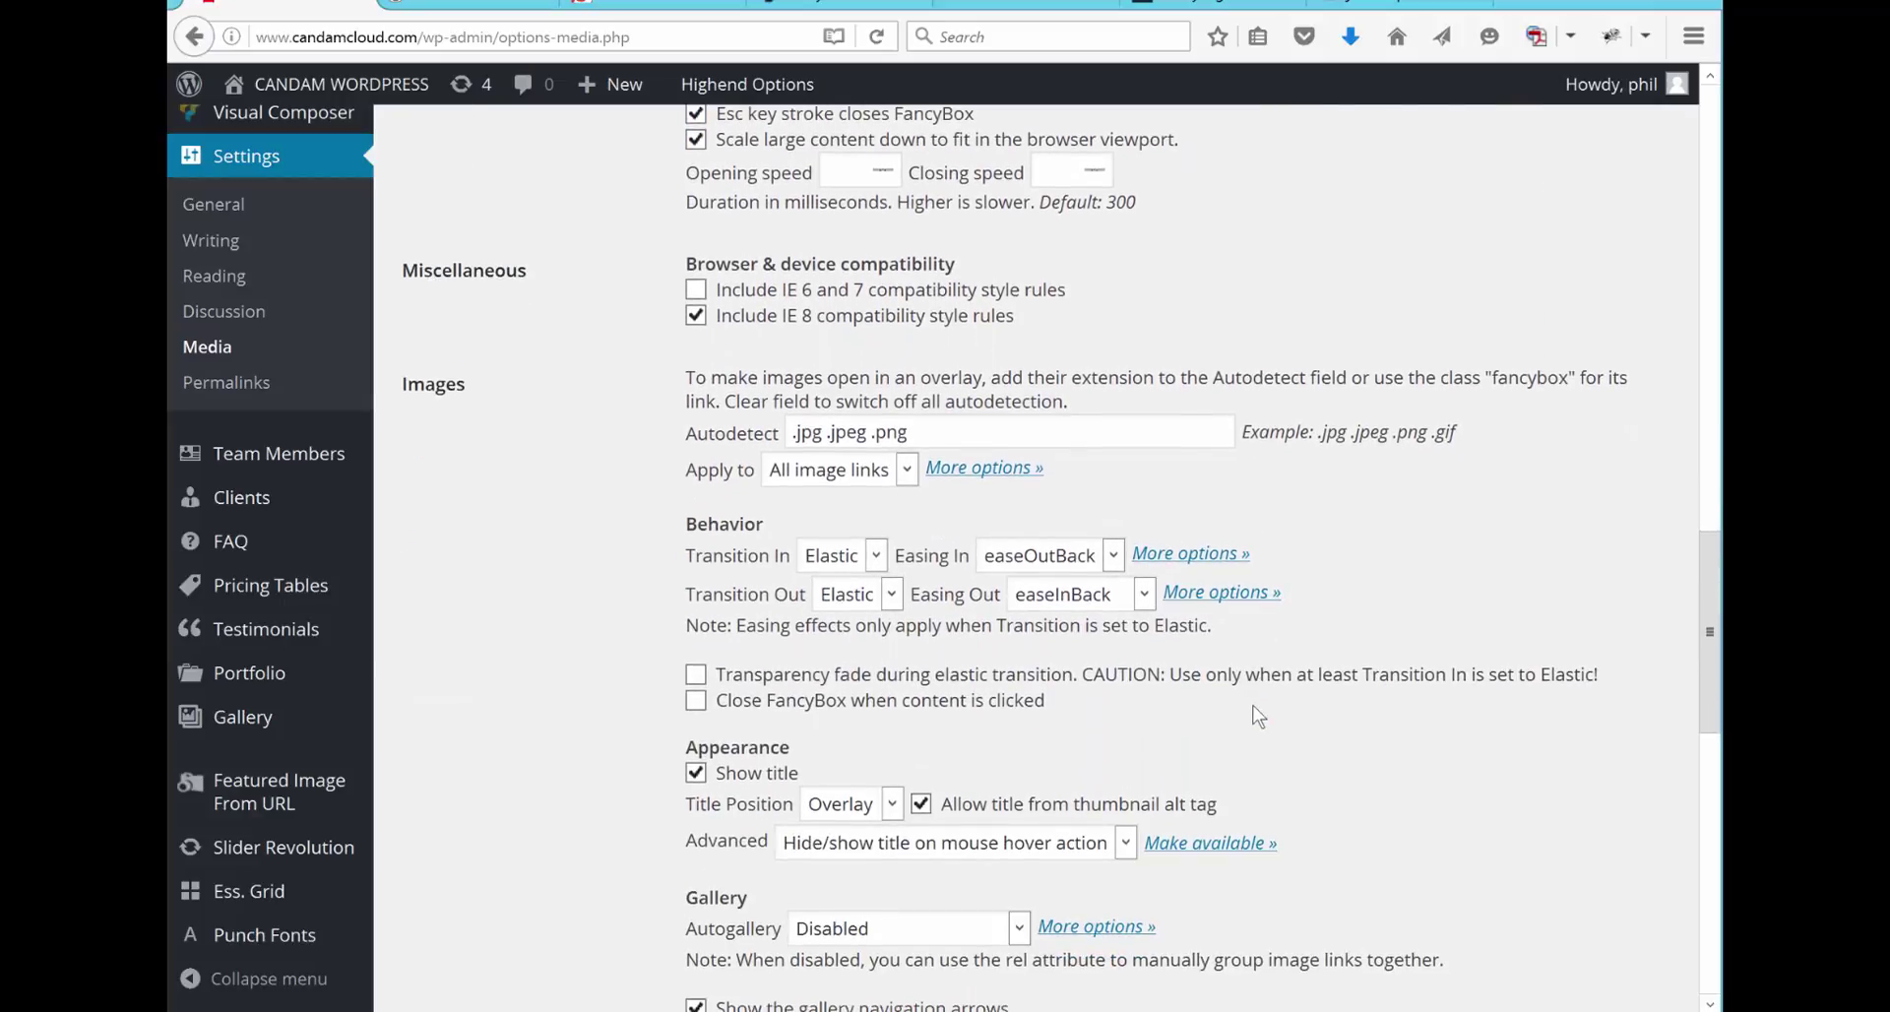
scroll(1257, 713, down, 1)
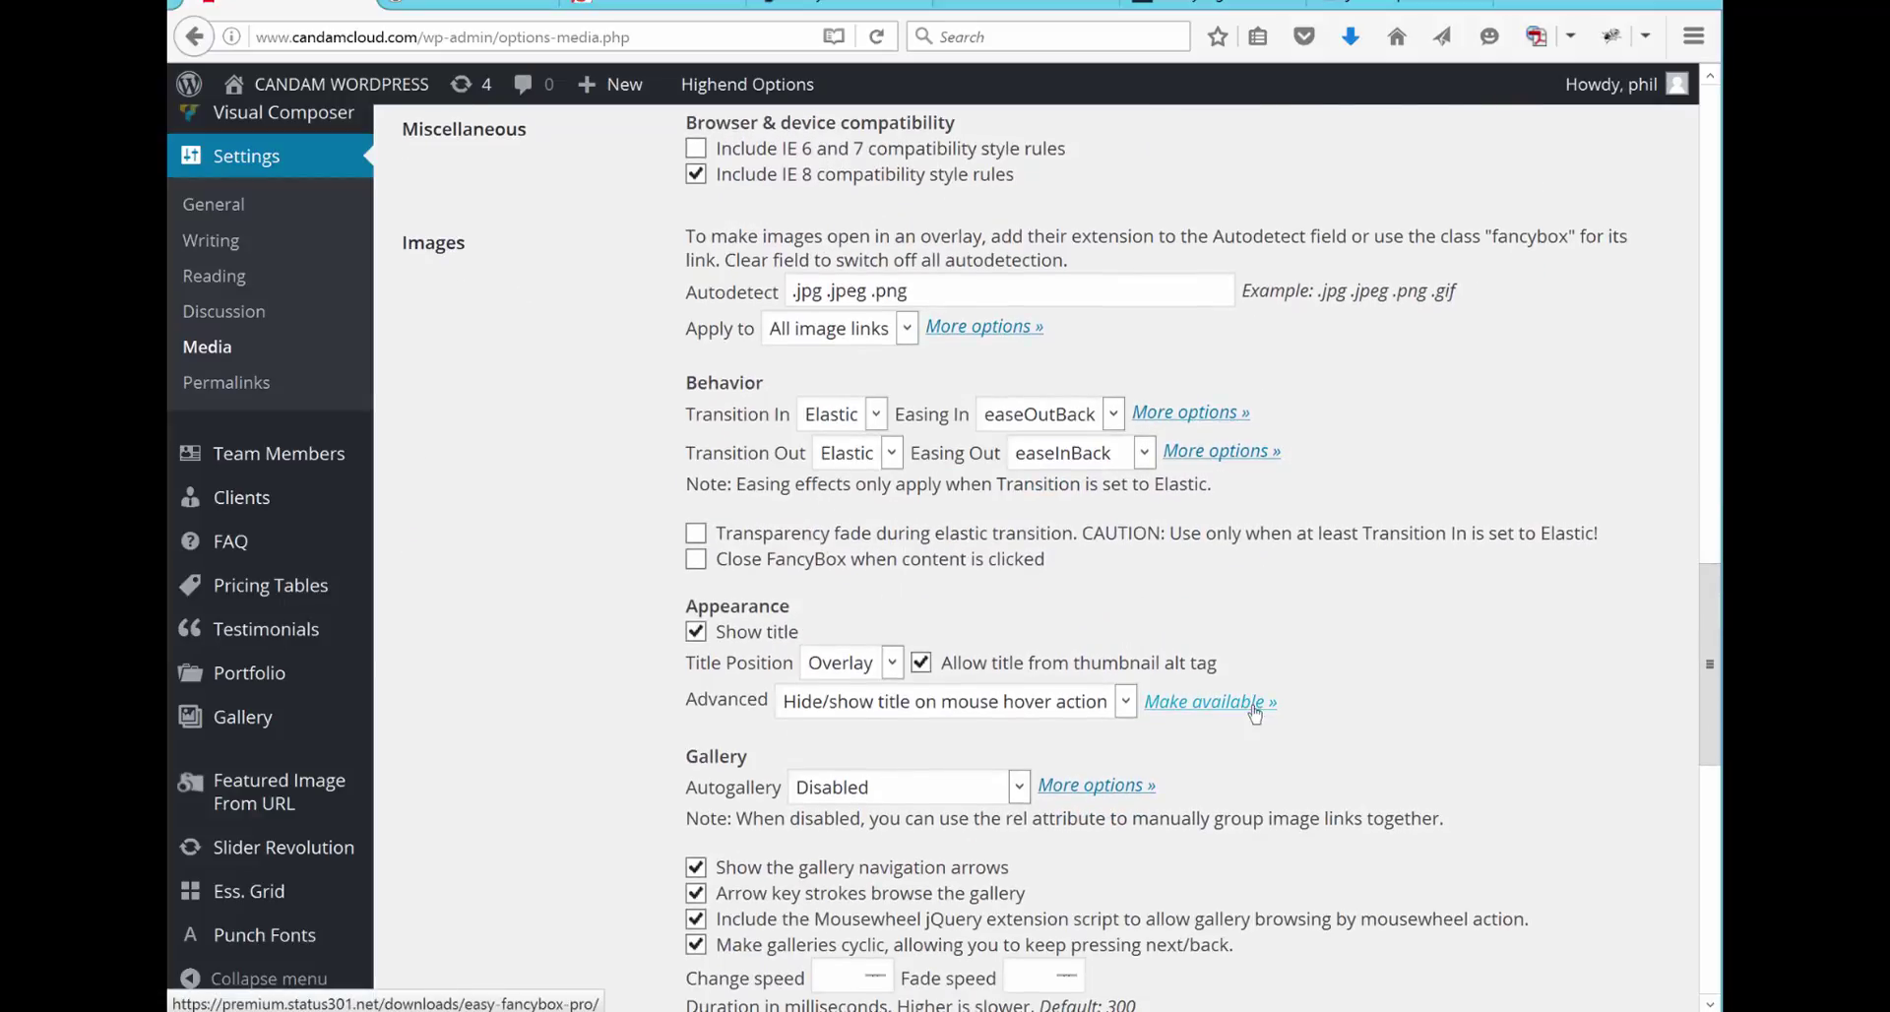
scroll(1255, 713, down, 2)
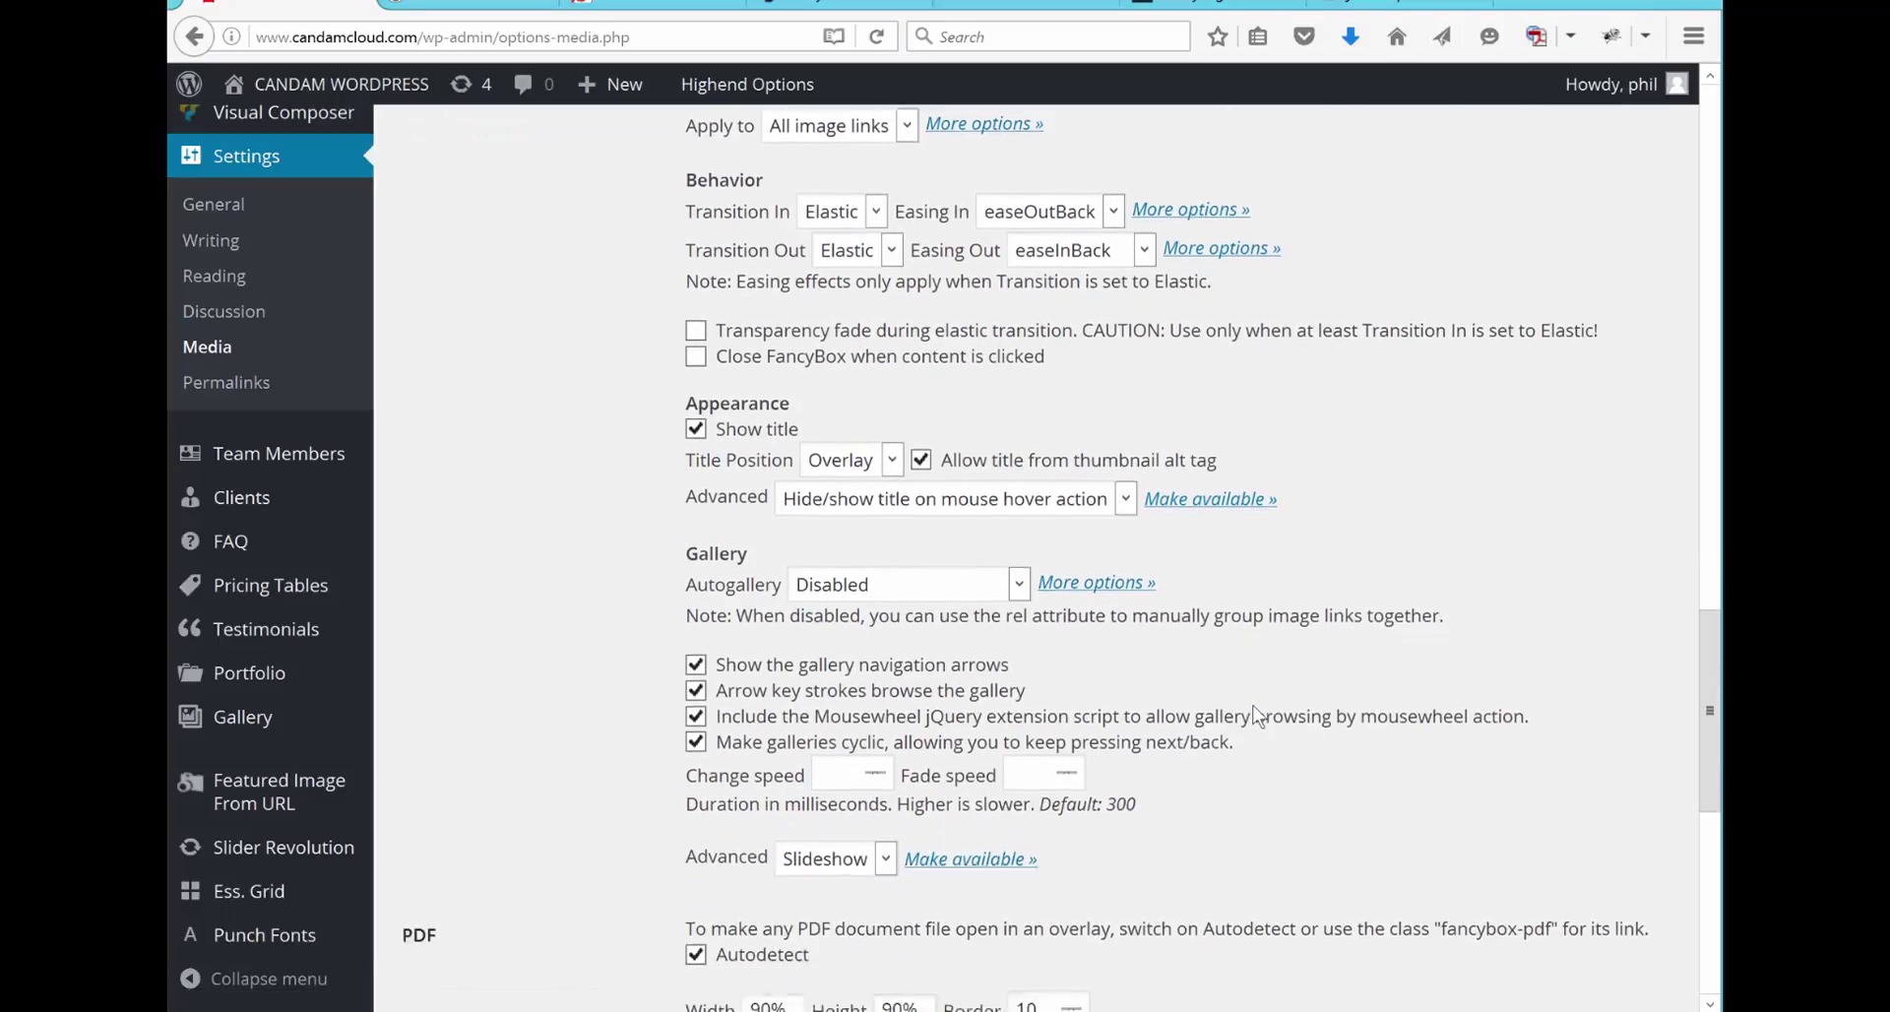
scroll(1256, 712, down, 1)
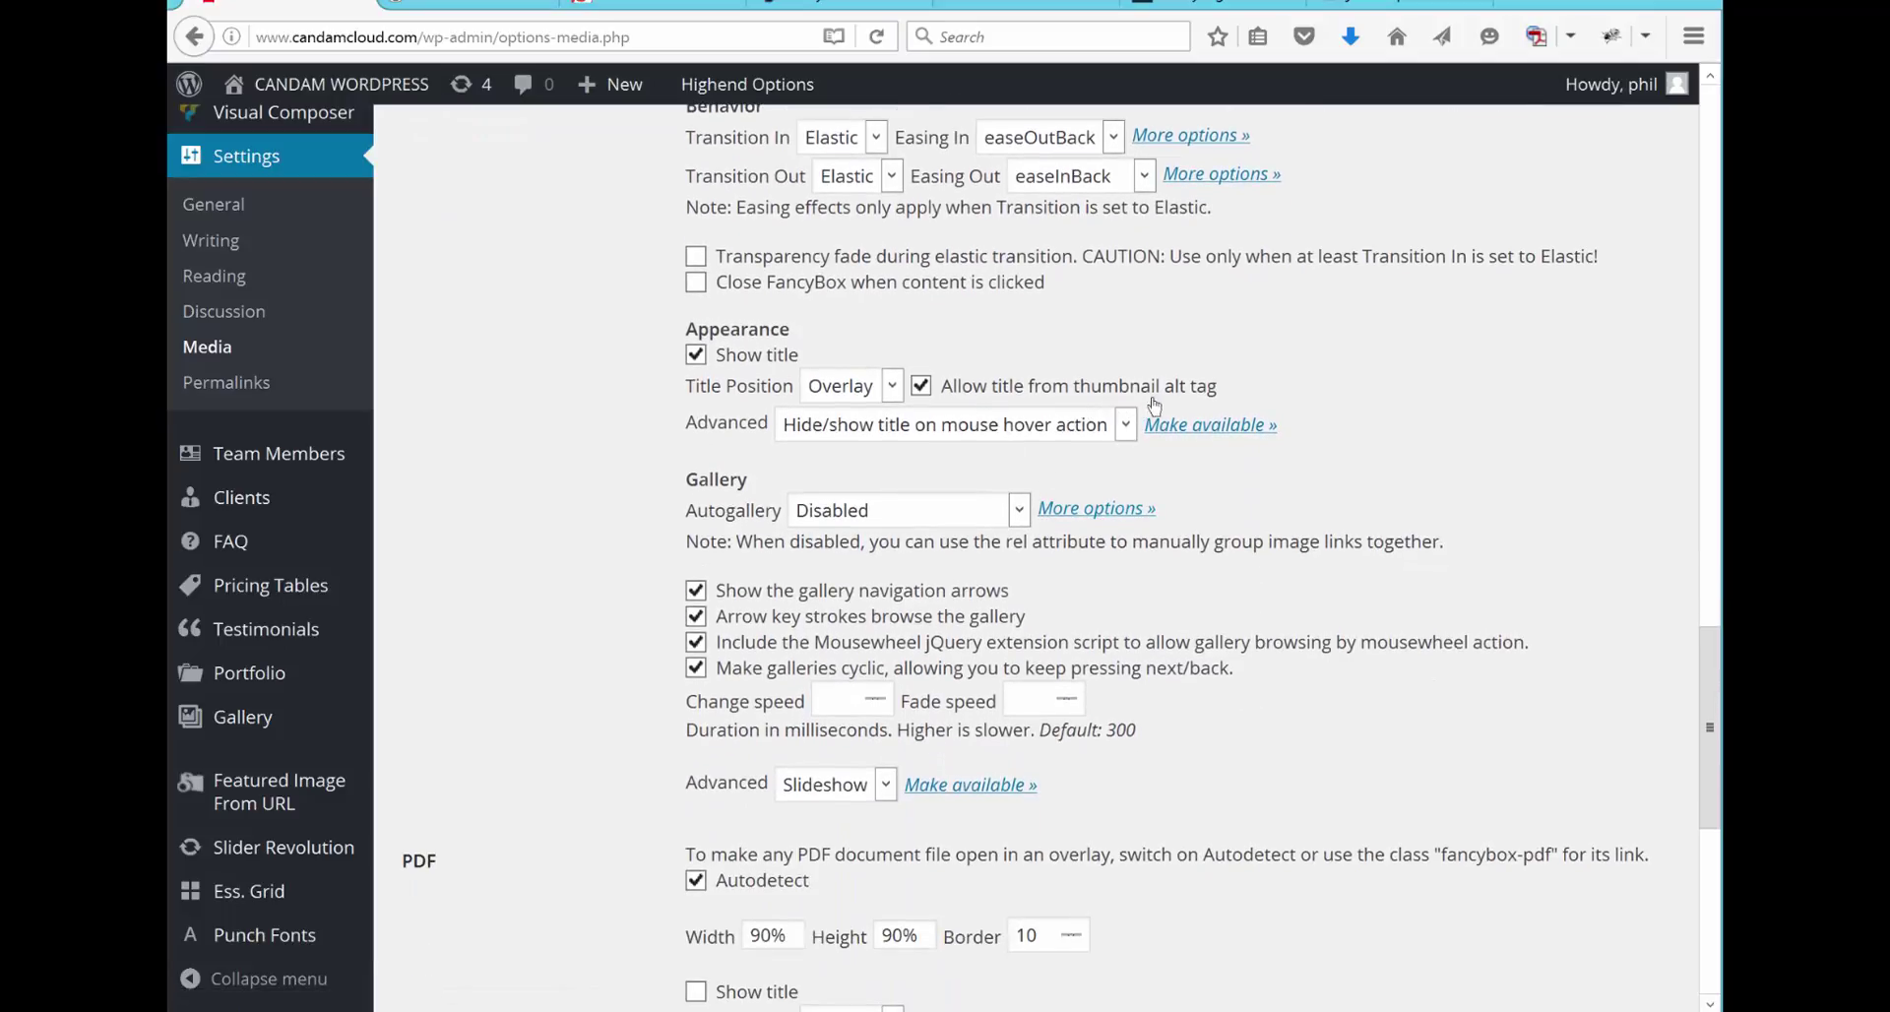
scroll(1244, 575, down, 2)
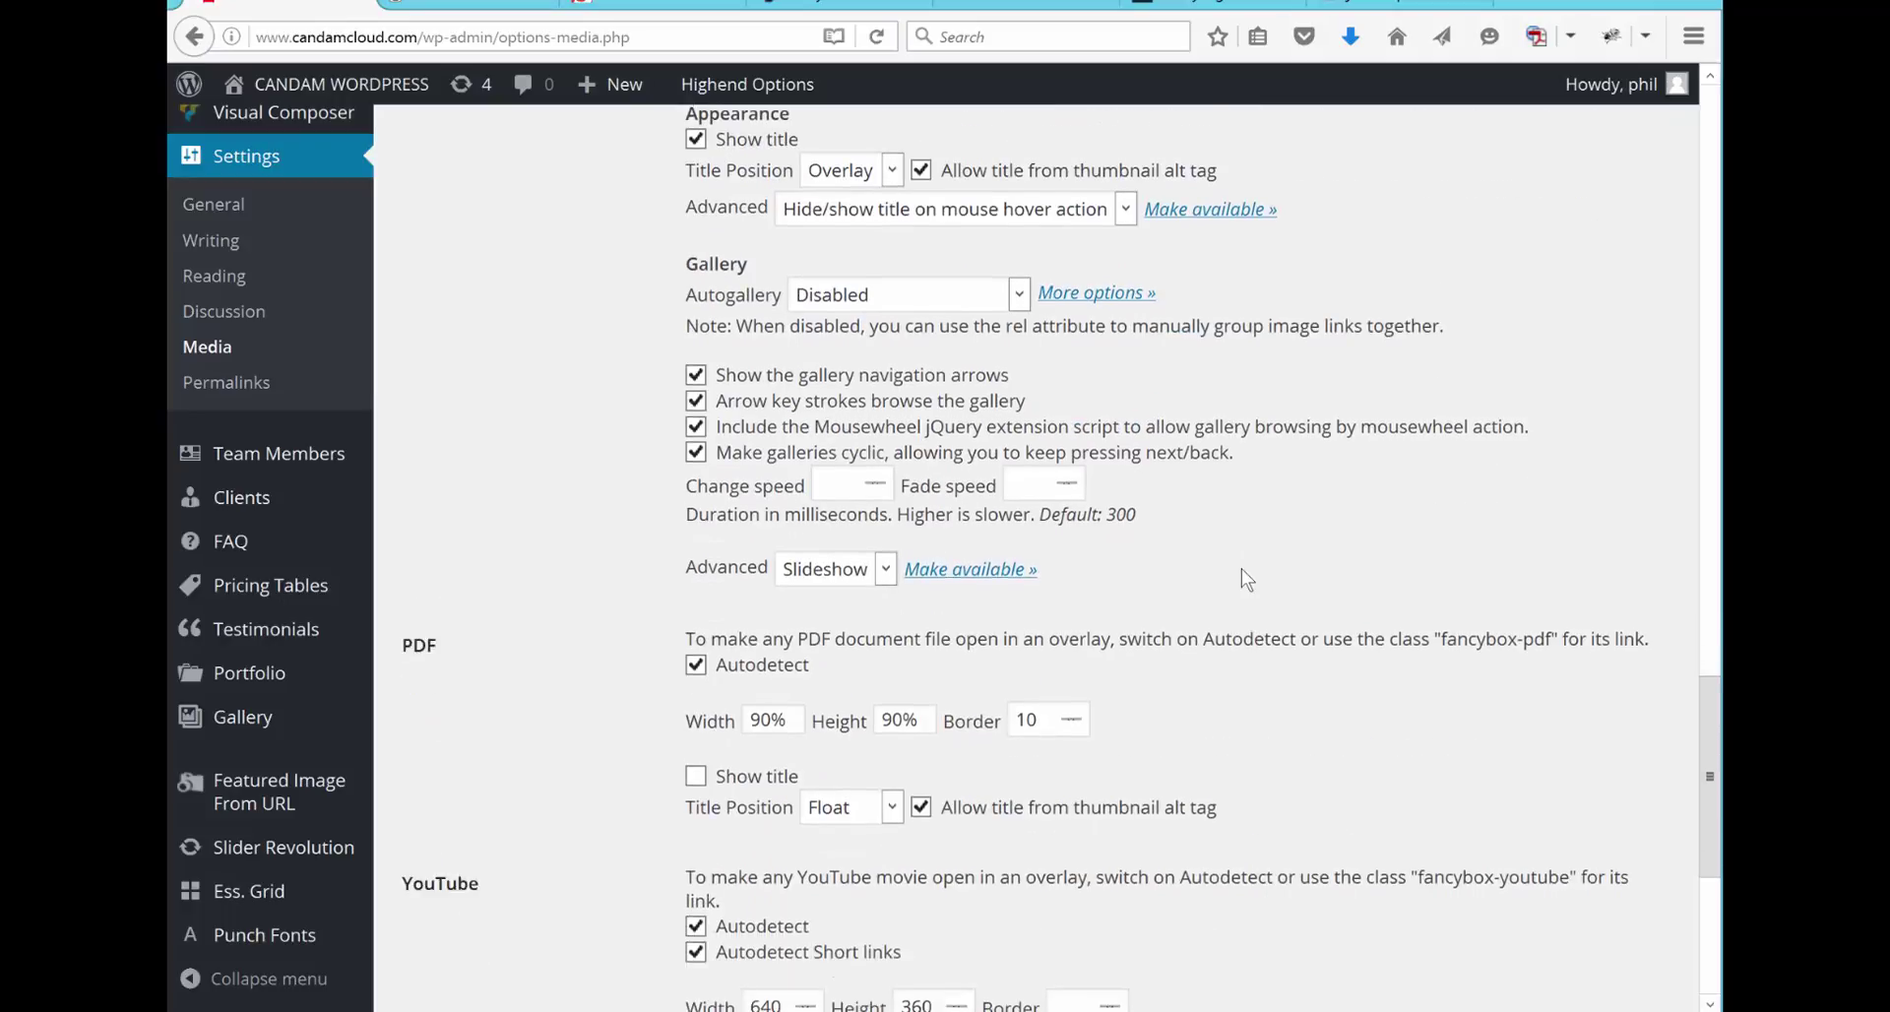
scroll(1242, 568, down, 3)
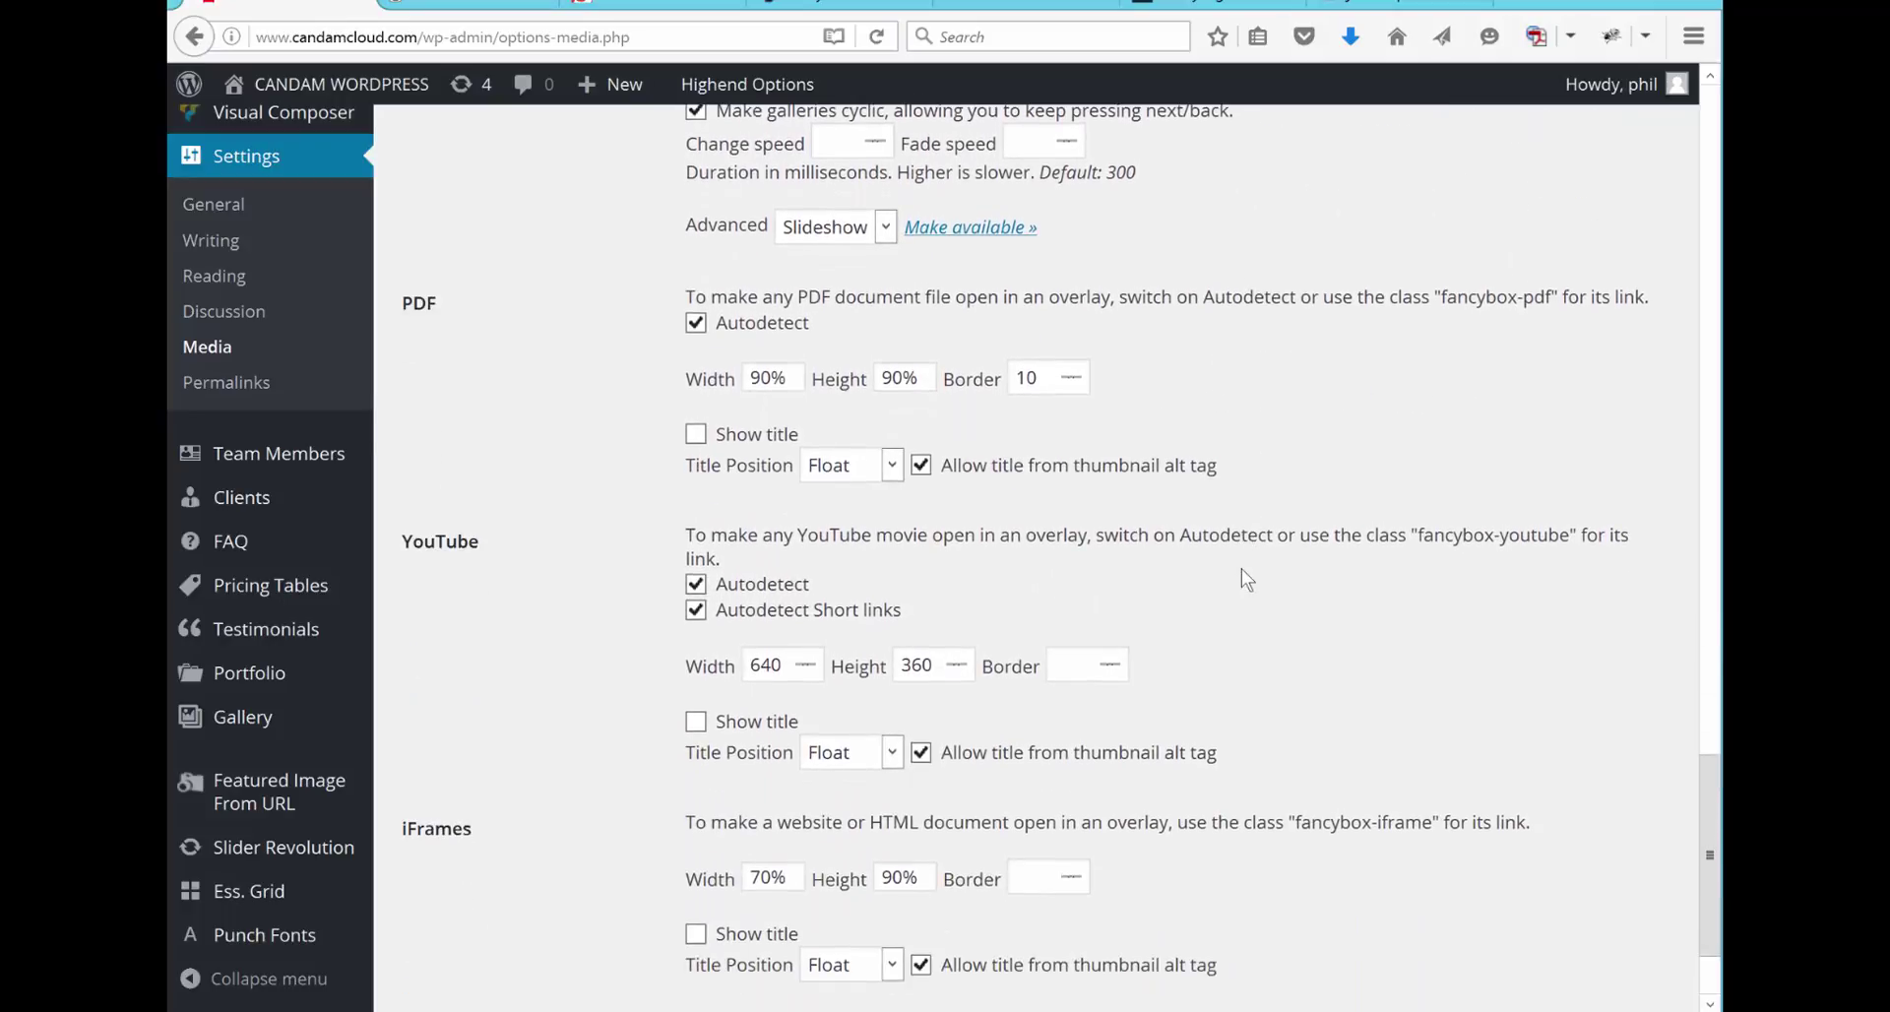
scroll(1242, 571, down, 2)
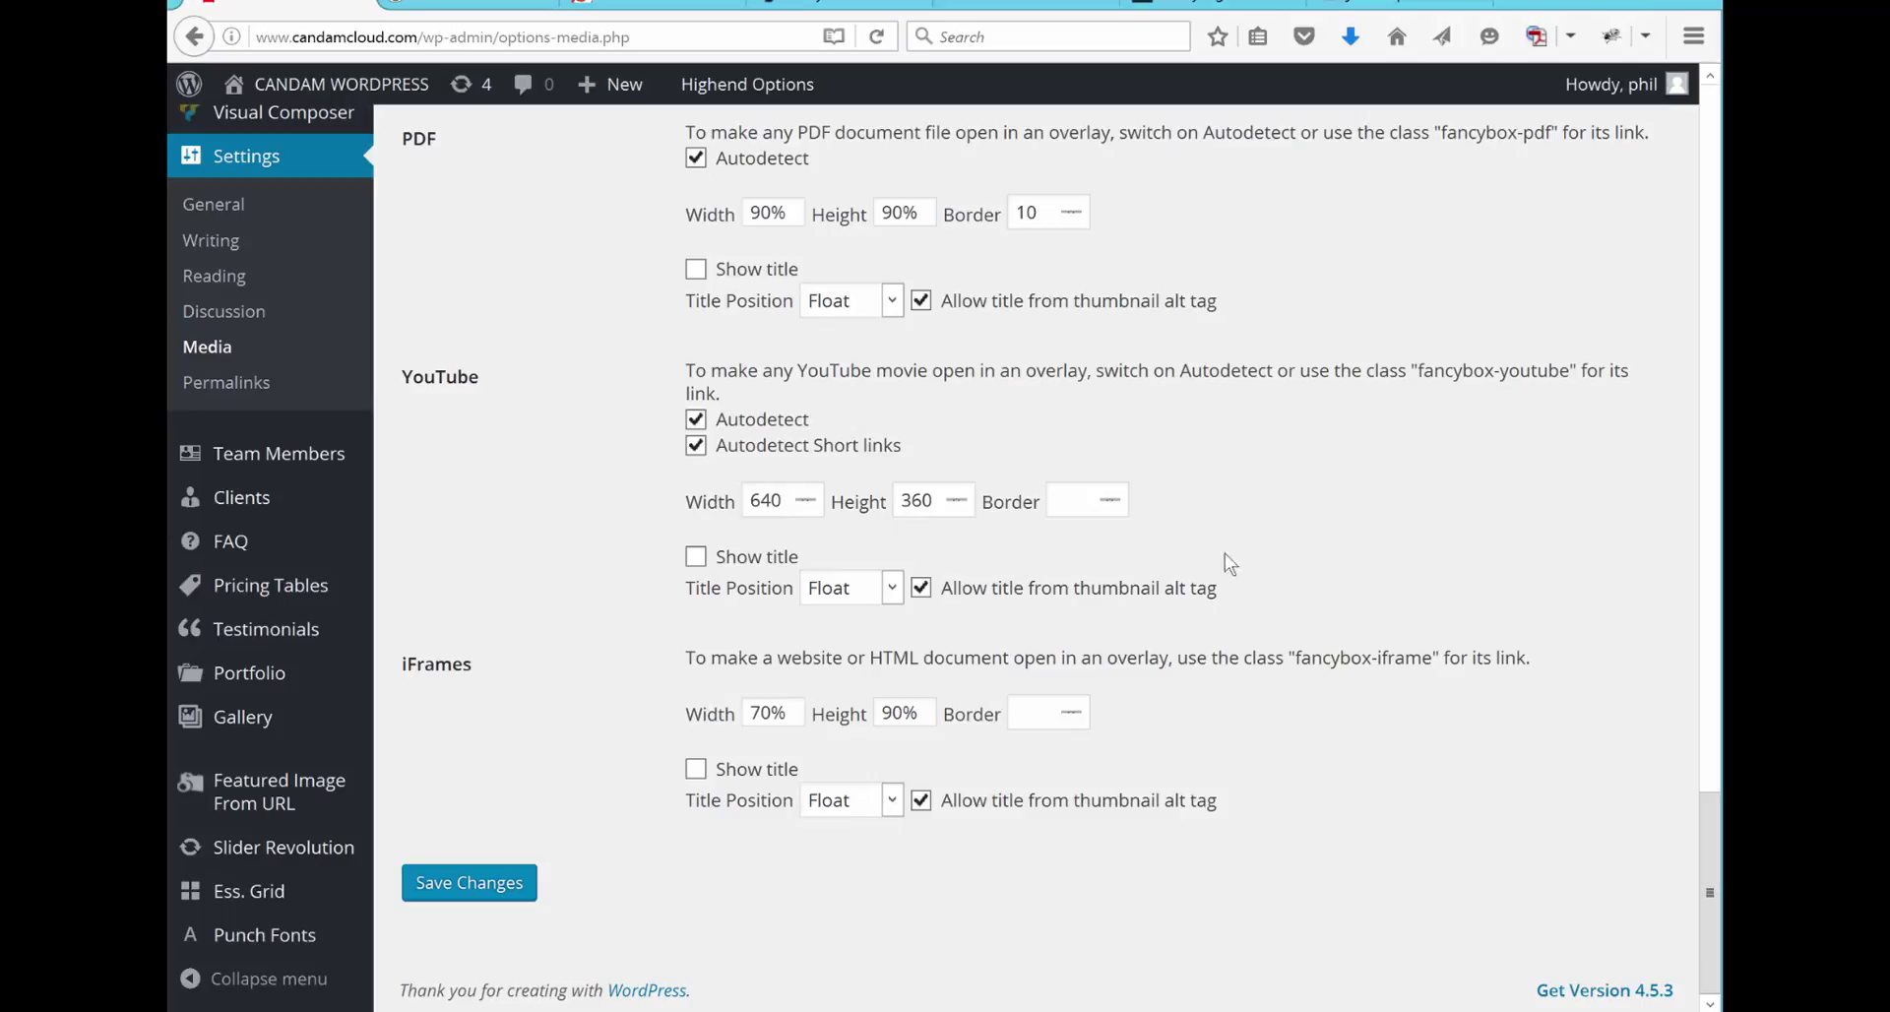
click(494, 889)
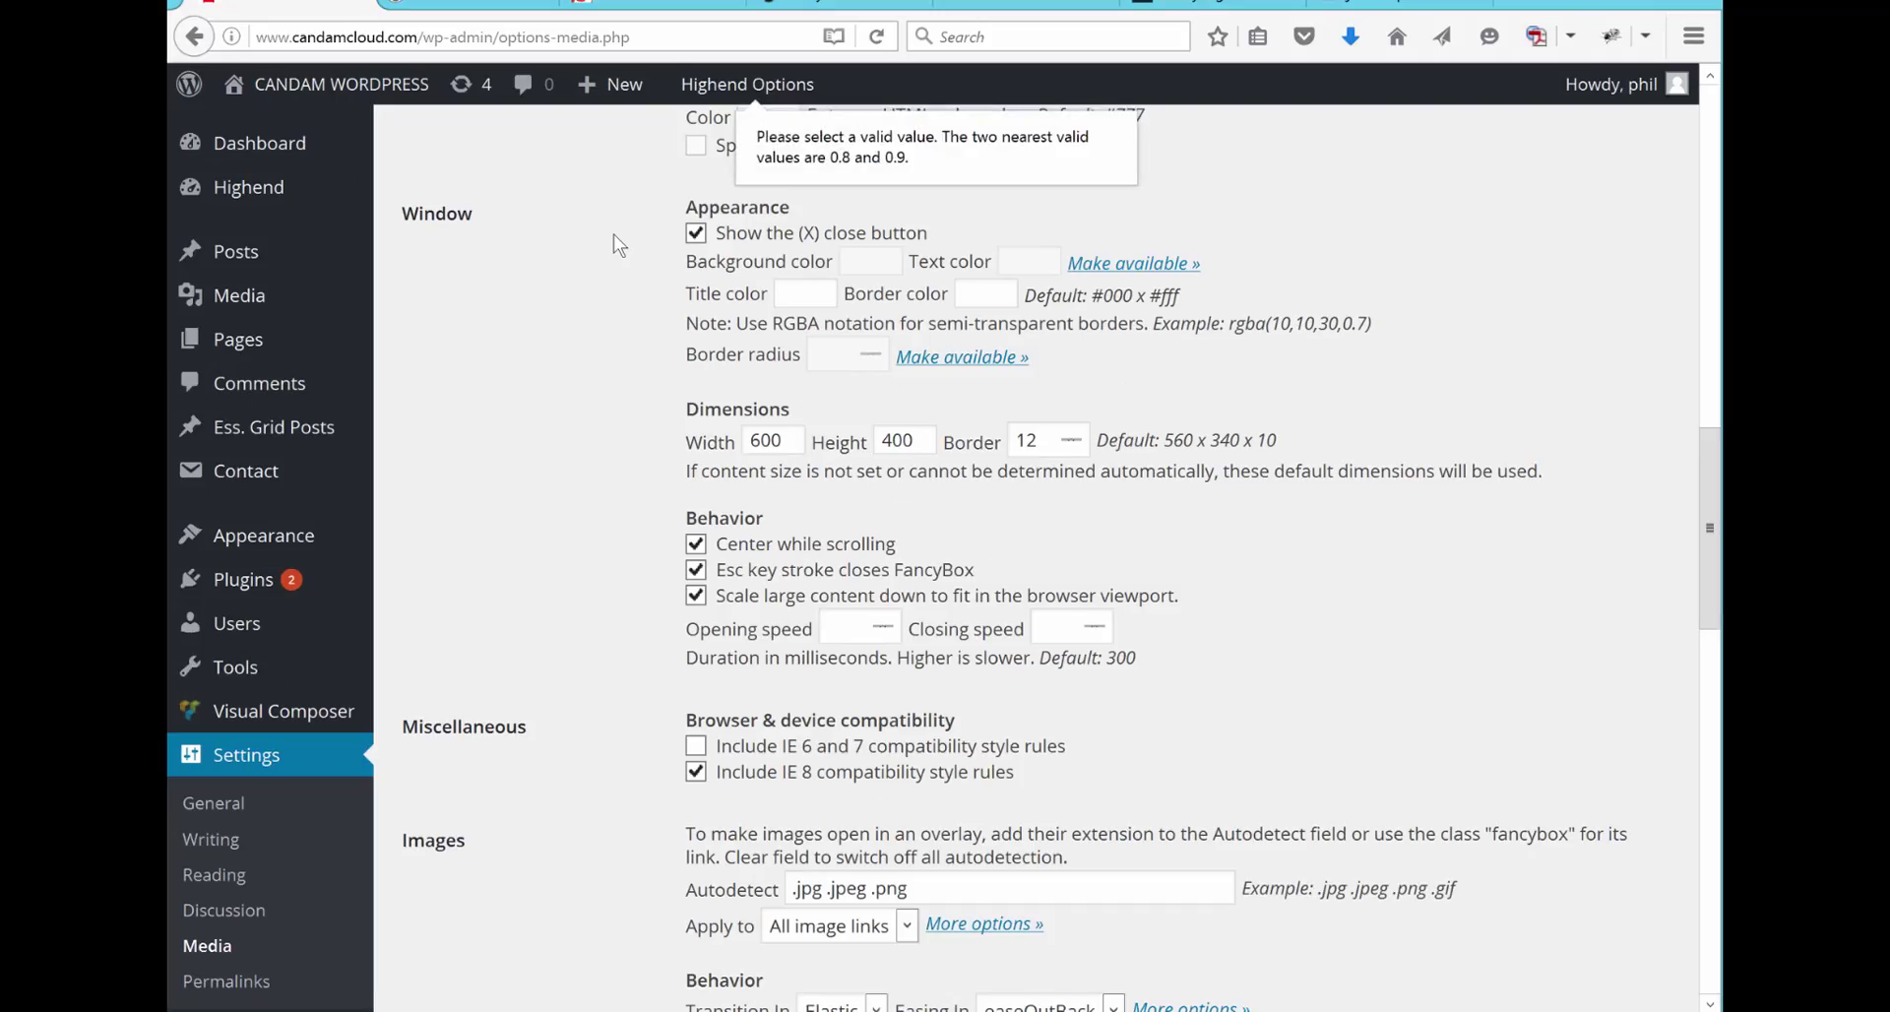
Step: Install the plugin from the uploaded package CanDAM-FW8plg.zip and activate it
mouse_move(236, 581)
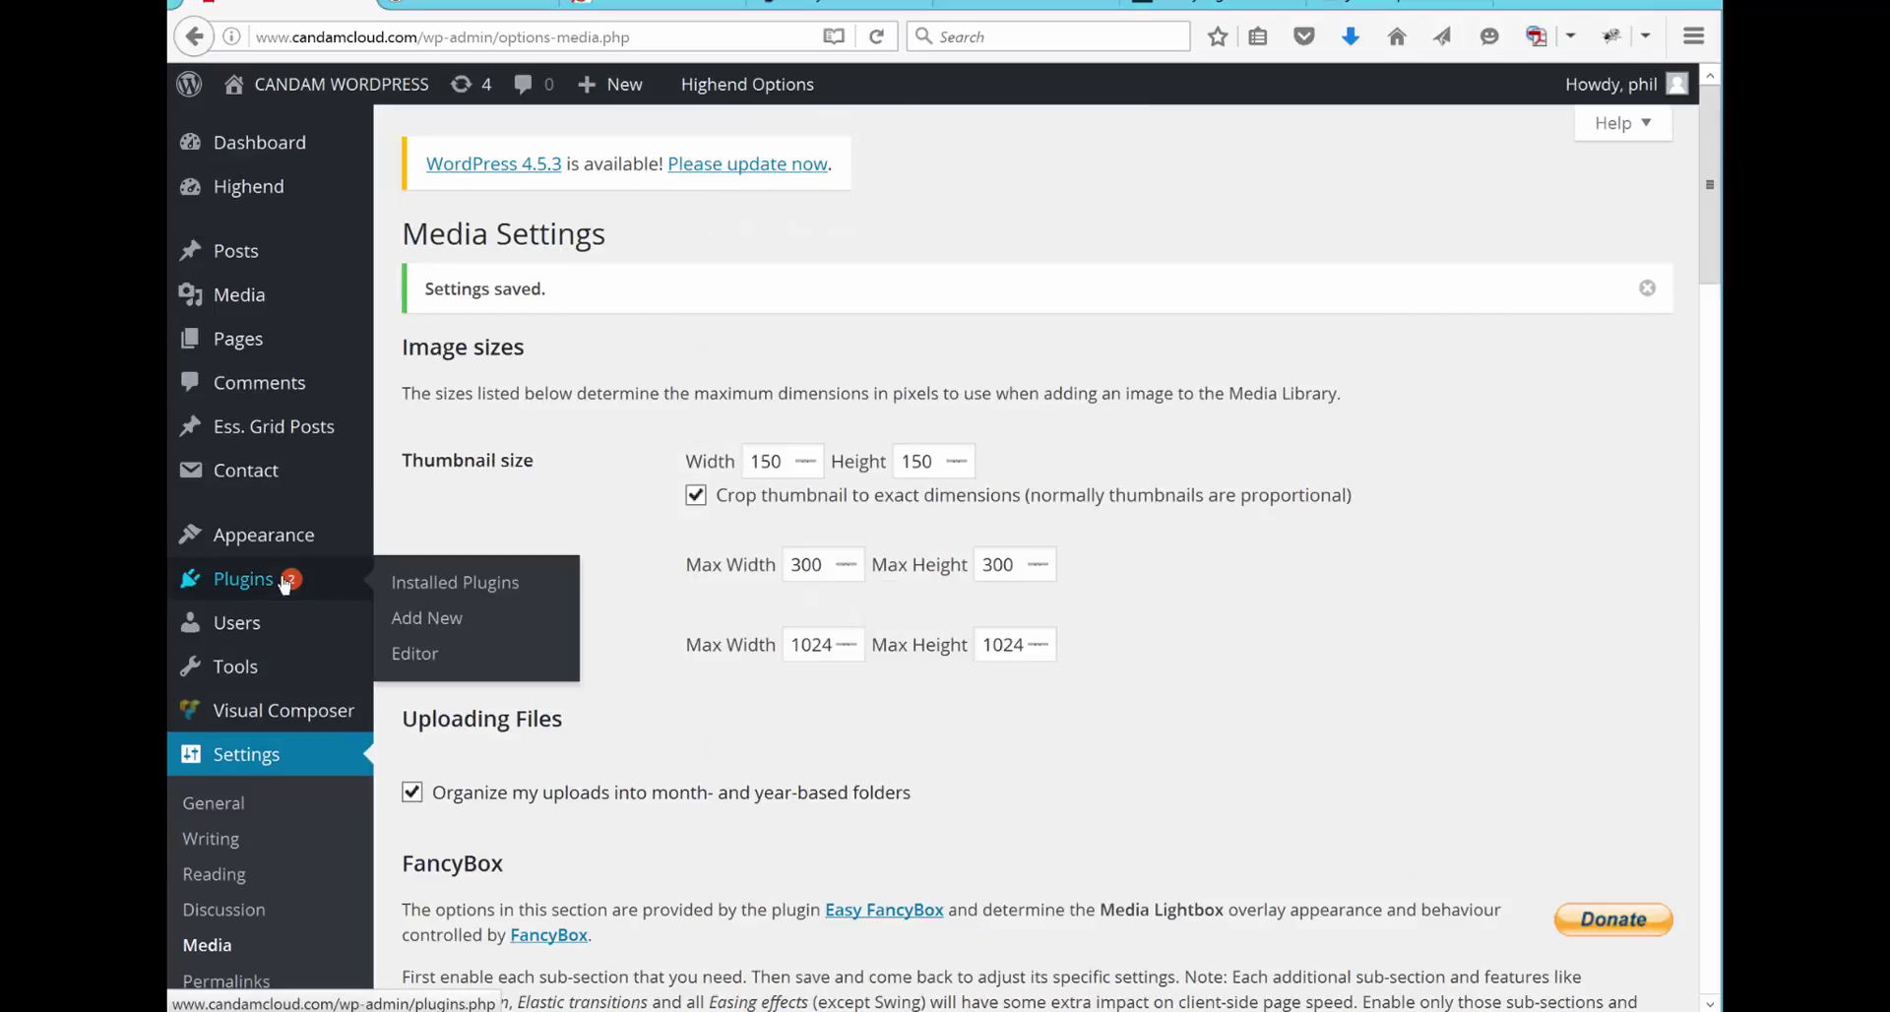
click(422, 585)
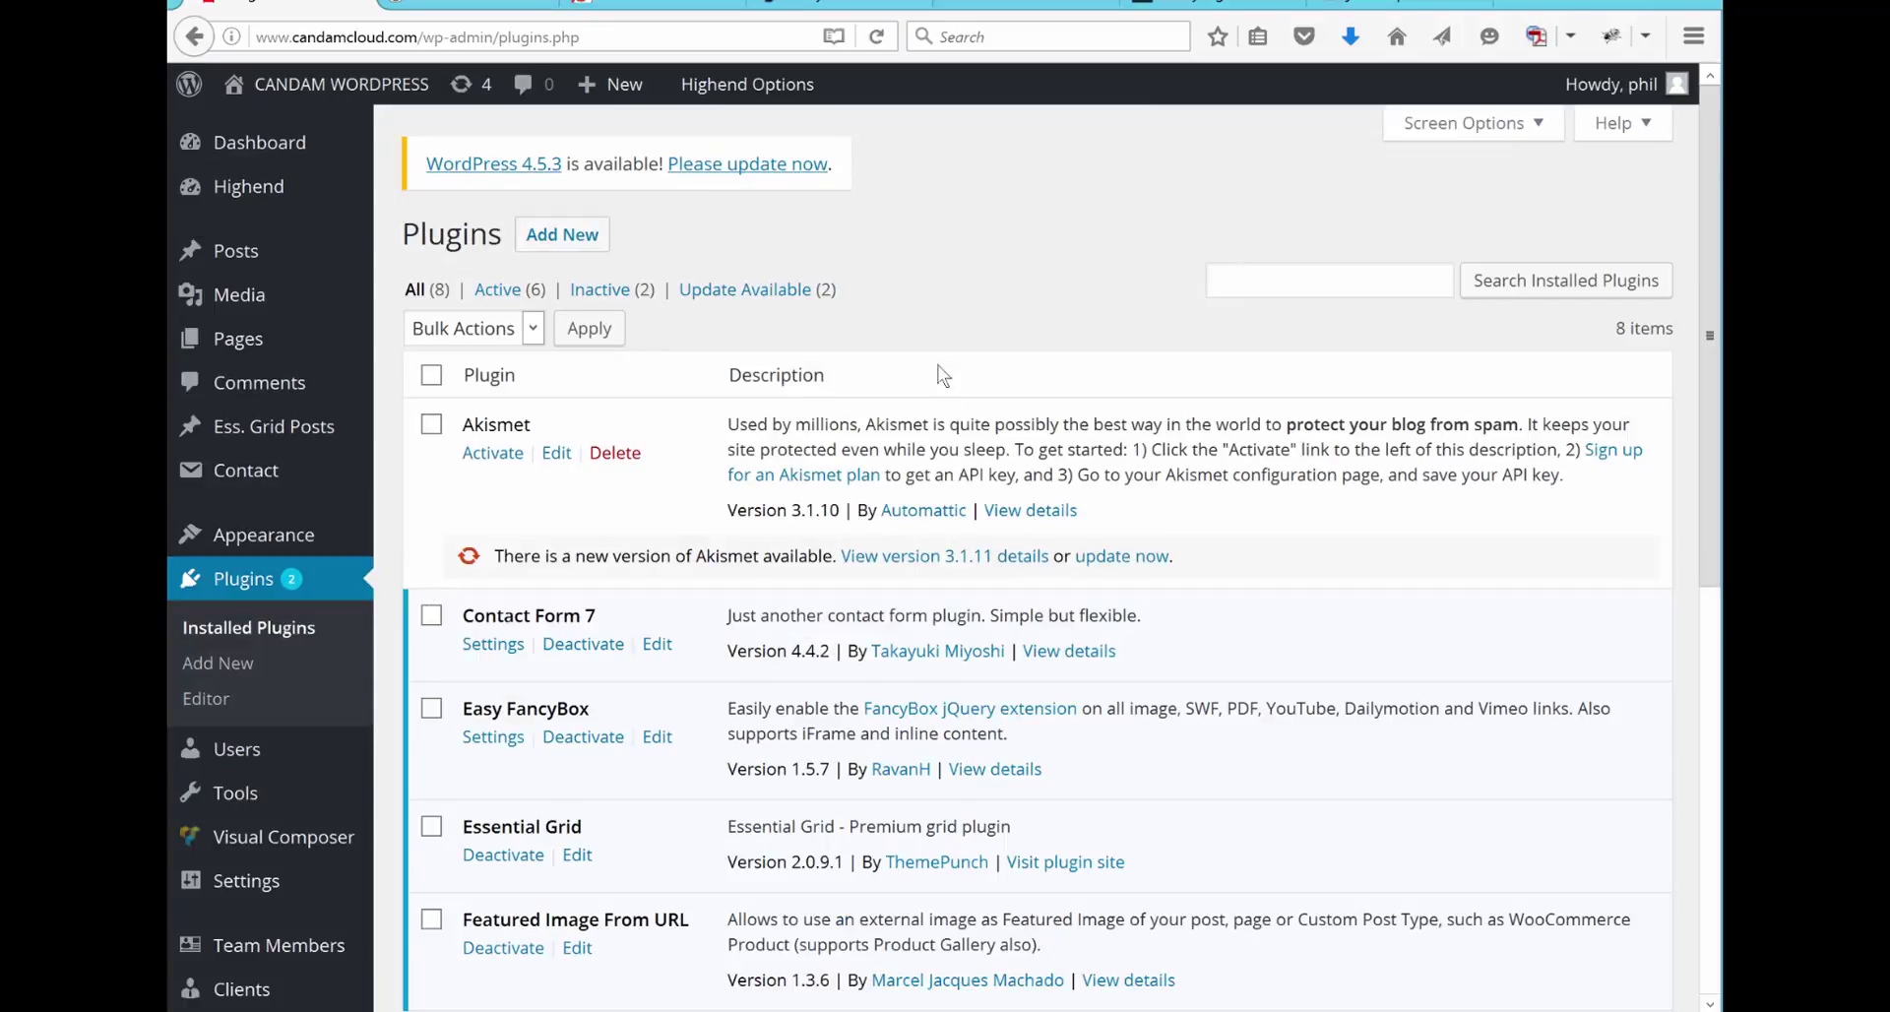
click(545, 248)
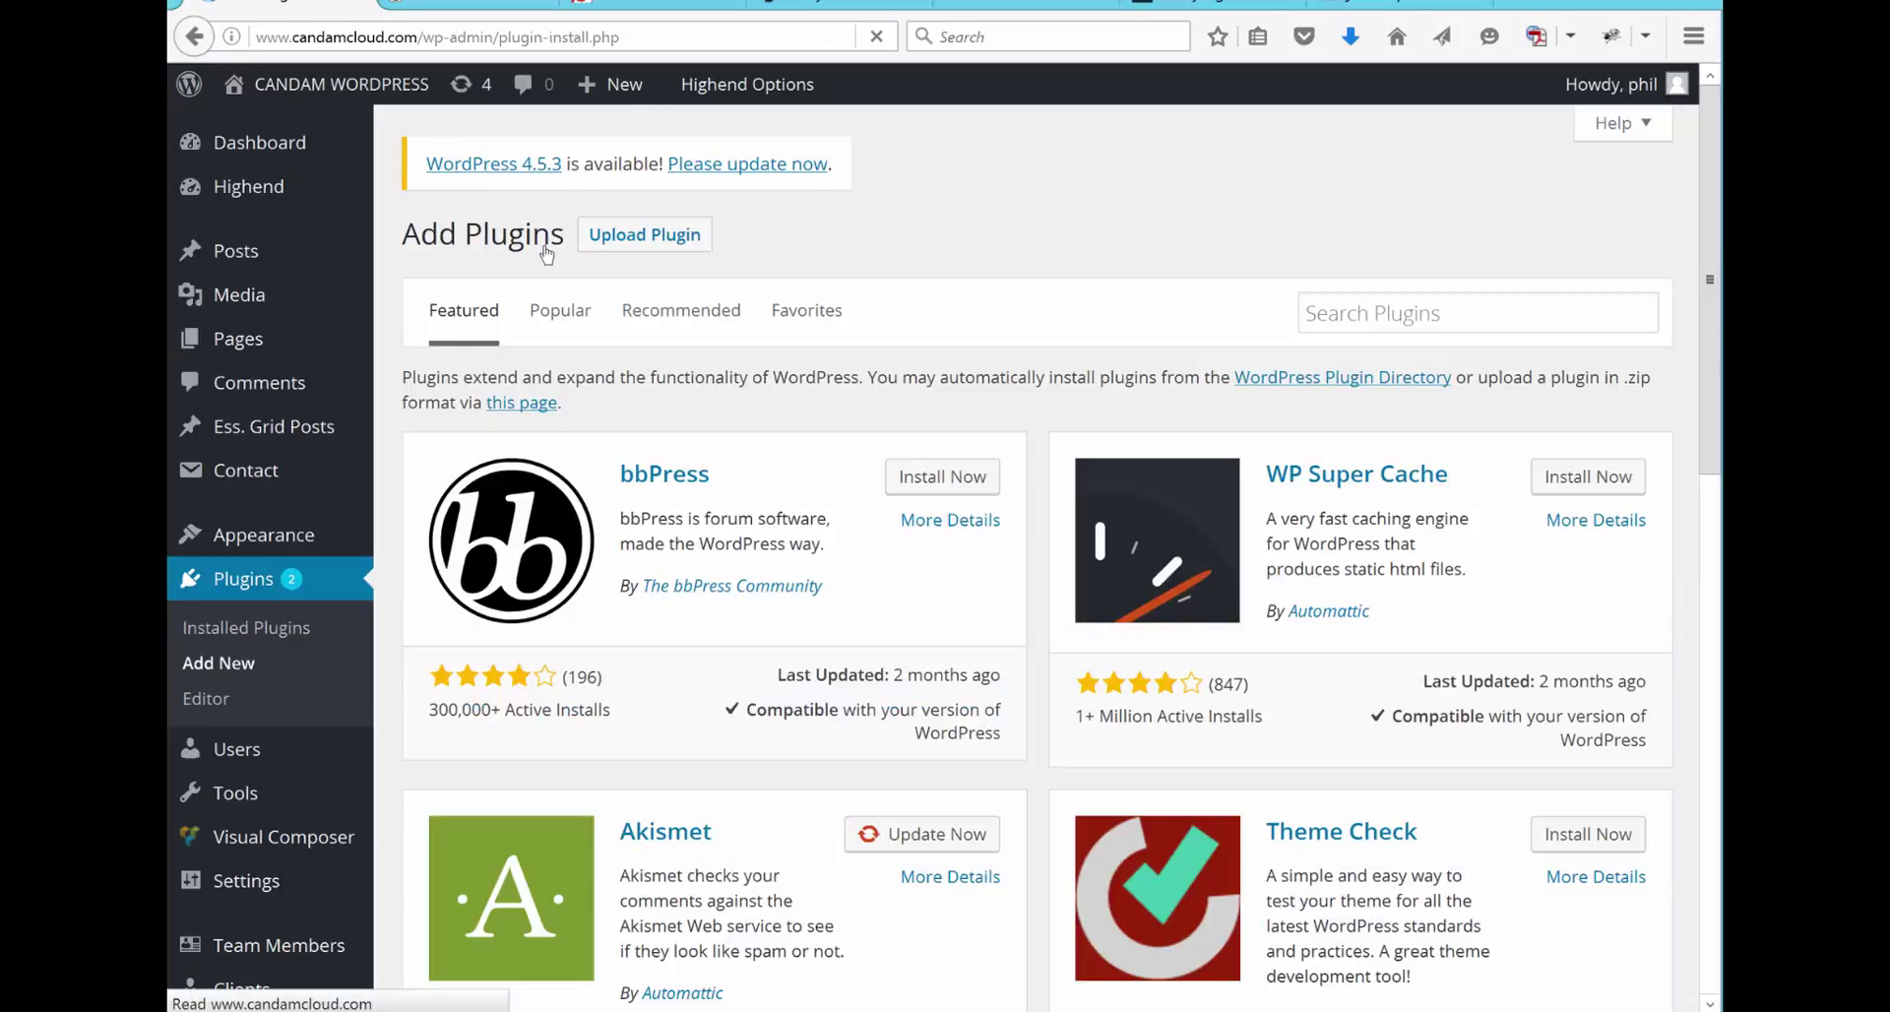
click(648, 246)
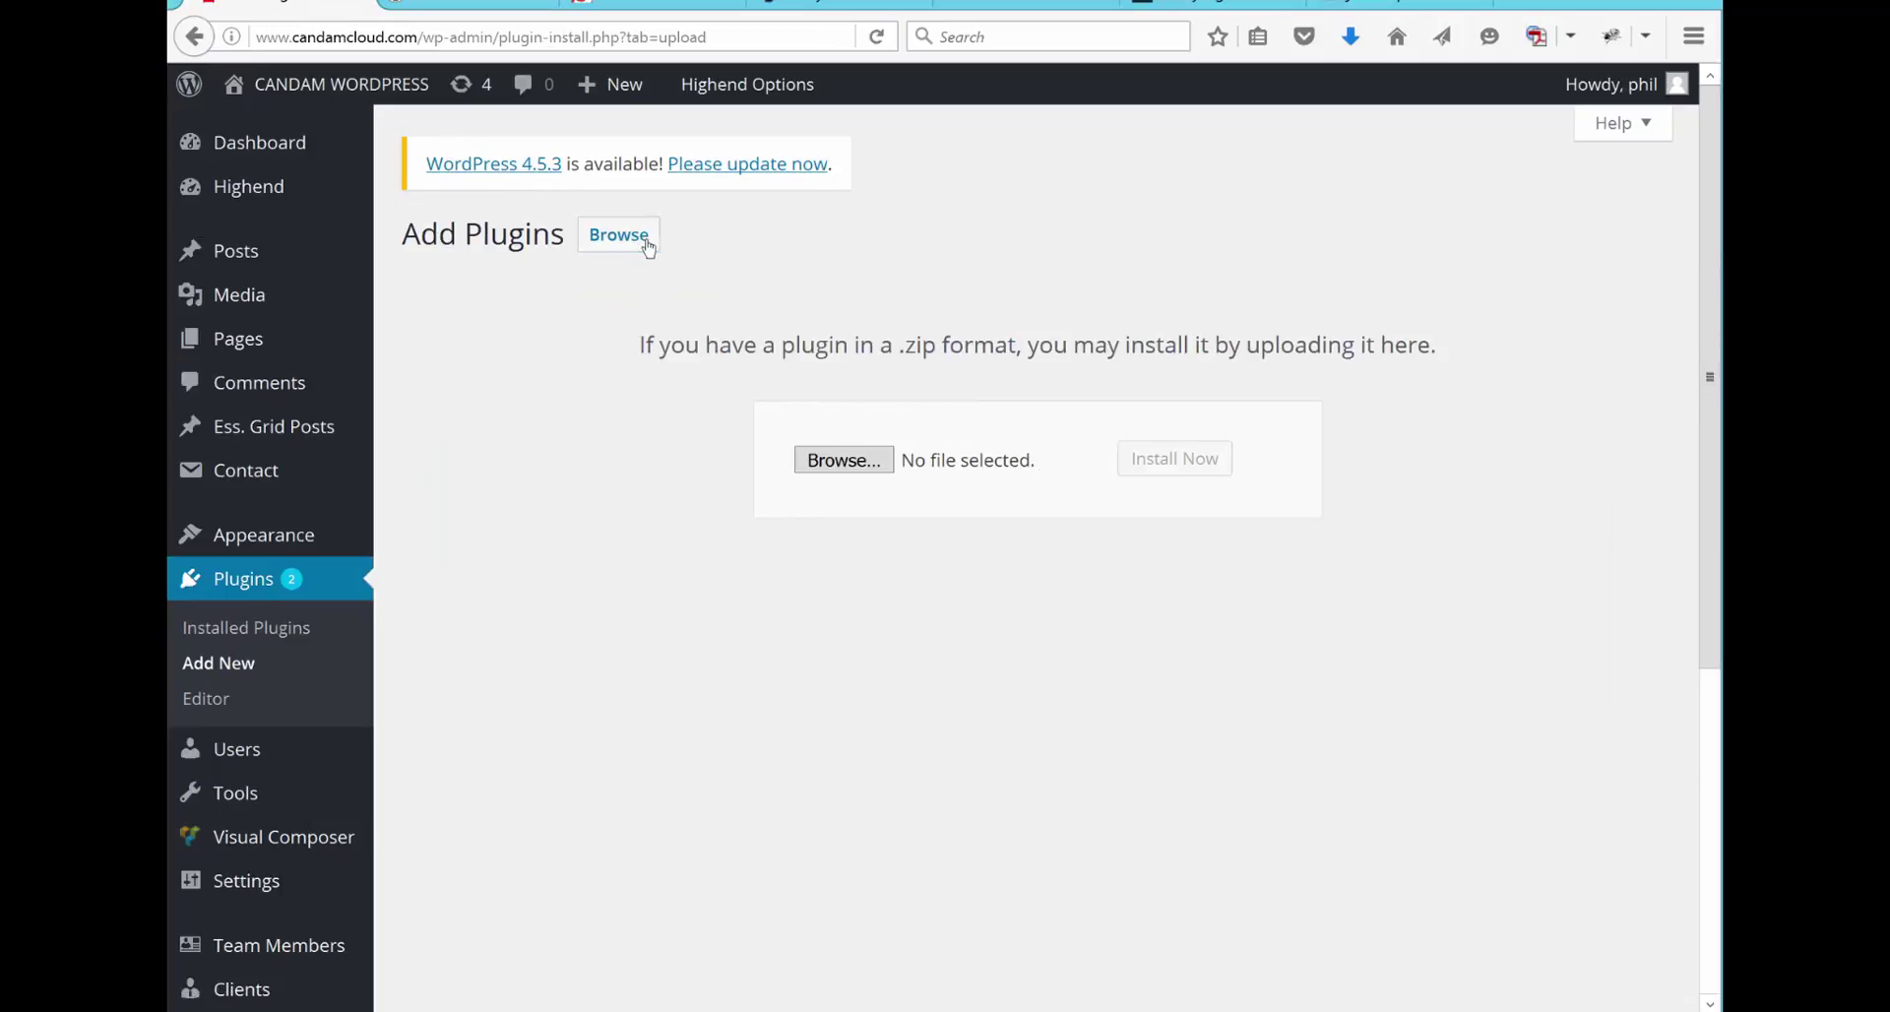
click(842, 459)
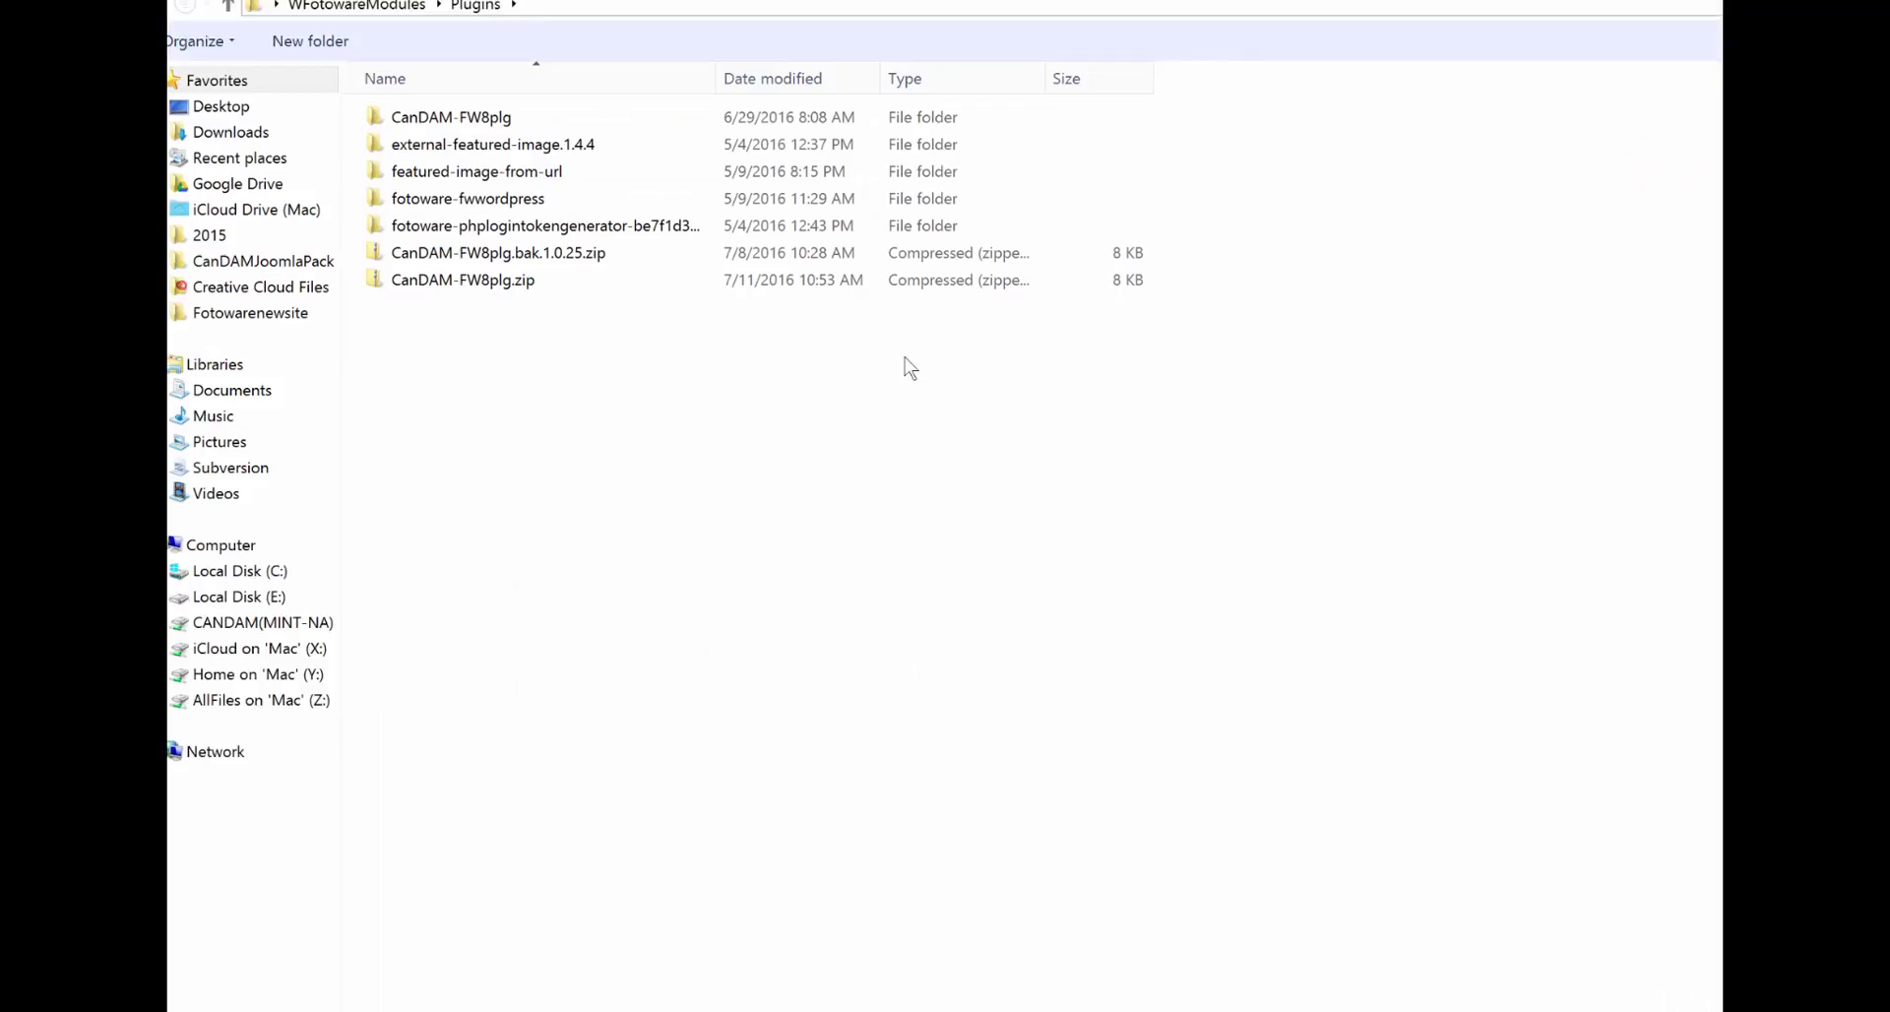
click(492, 283)
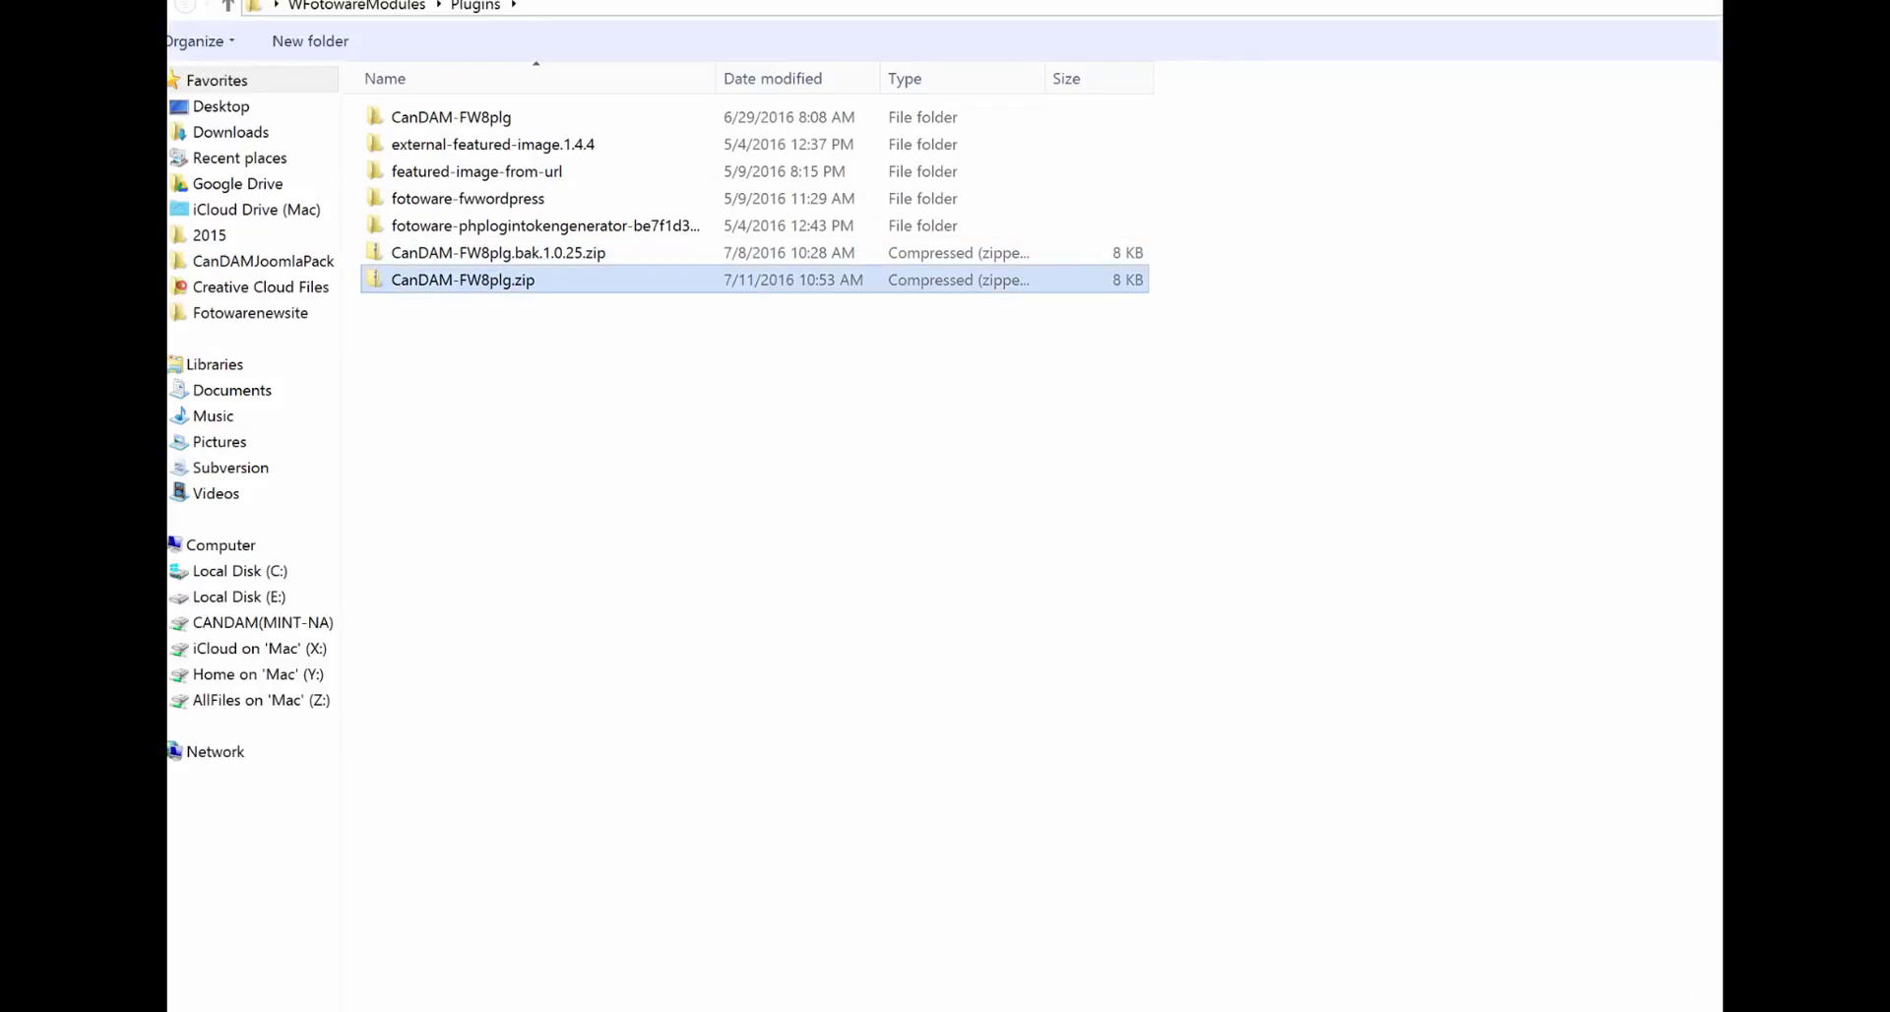
key(Return)
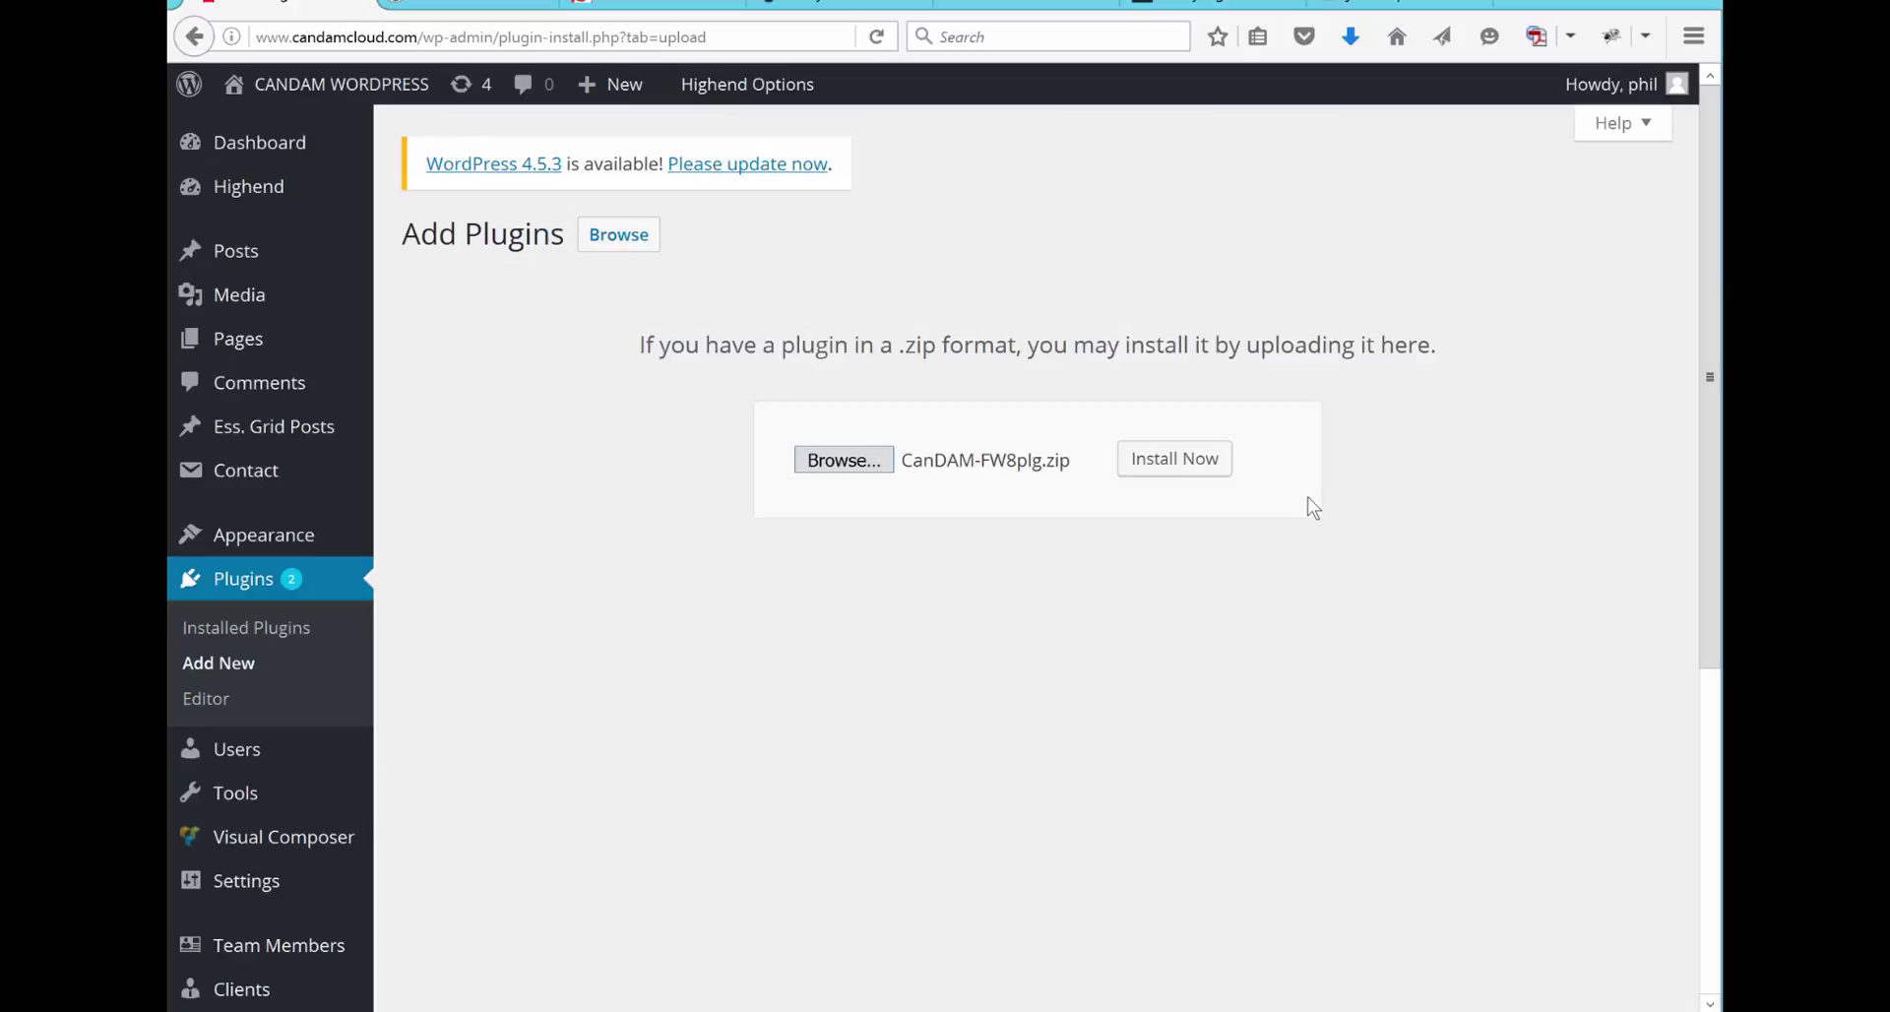
click(1200, 473)
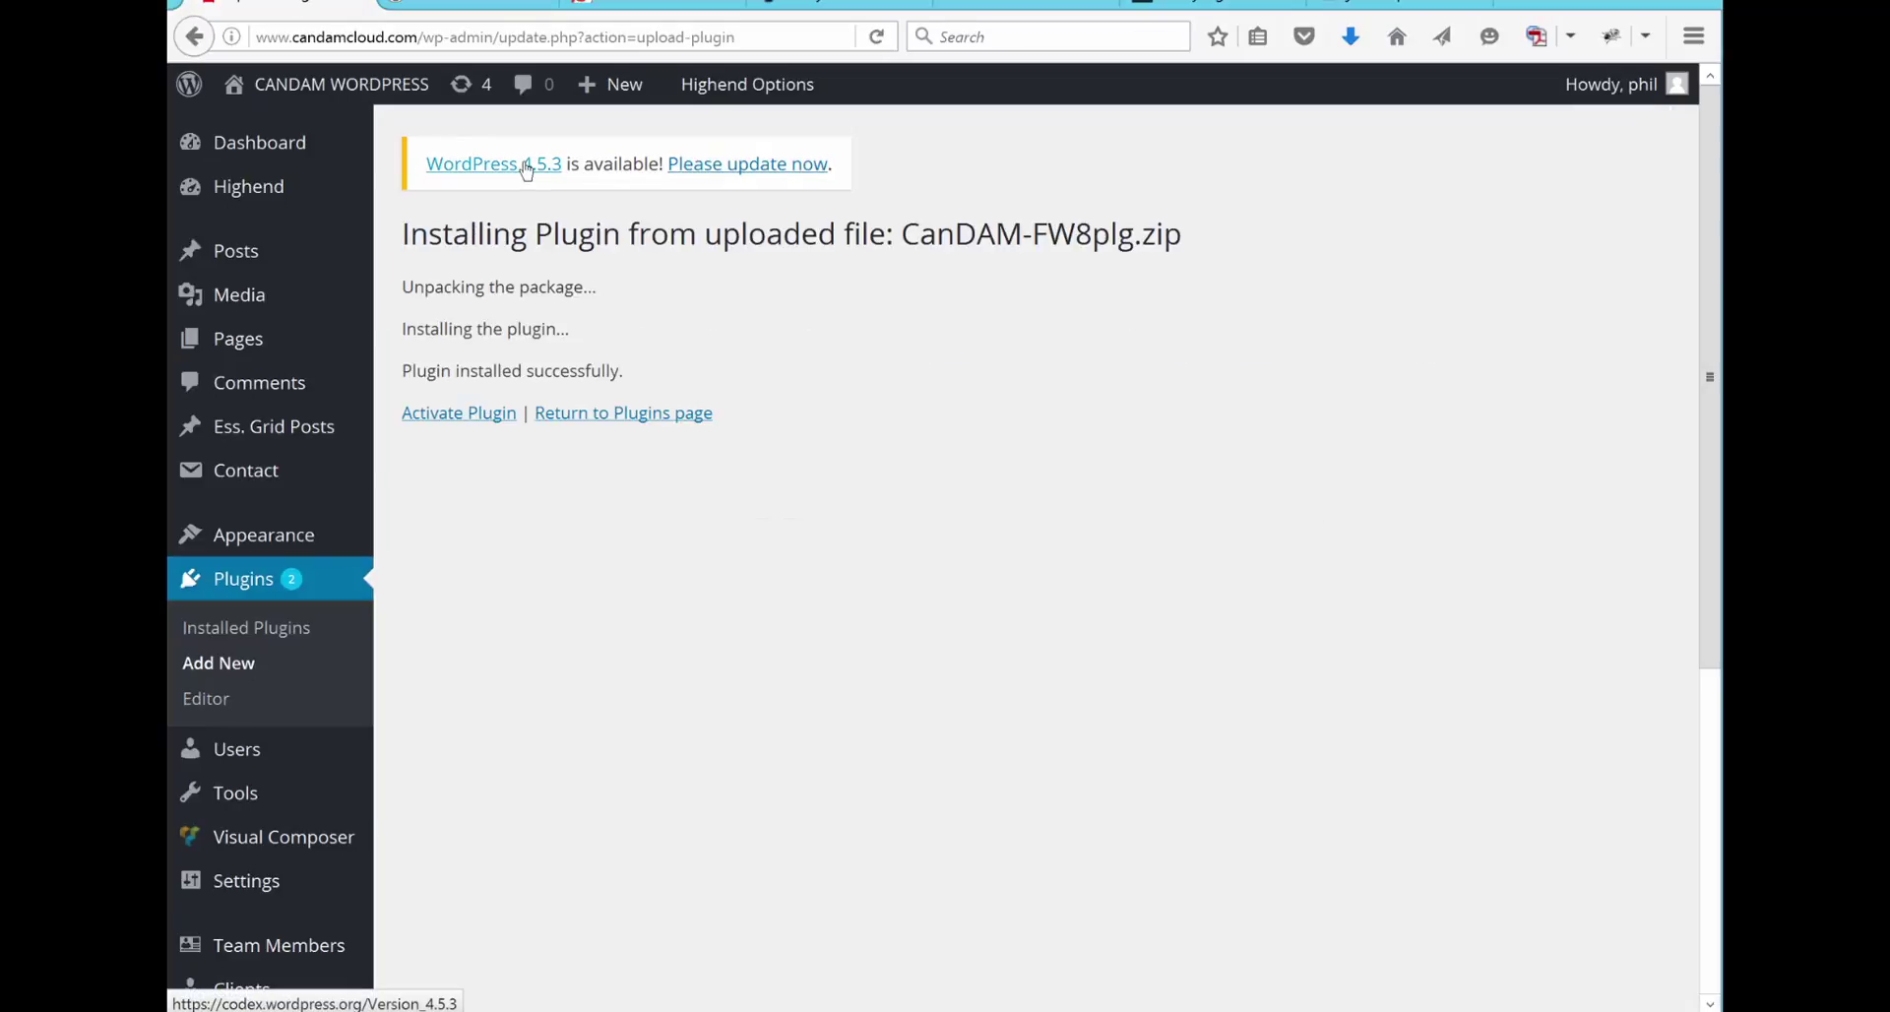
click(426, 415)
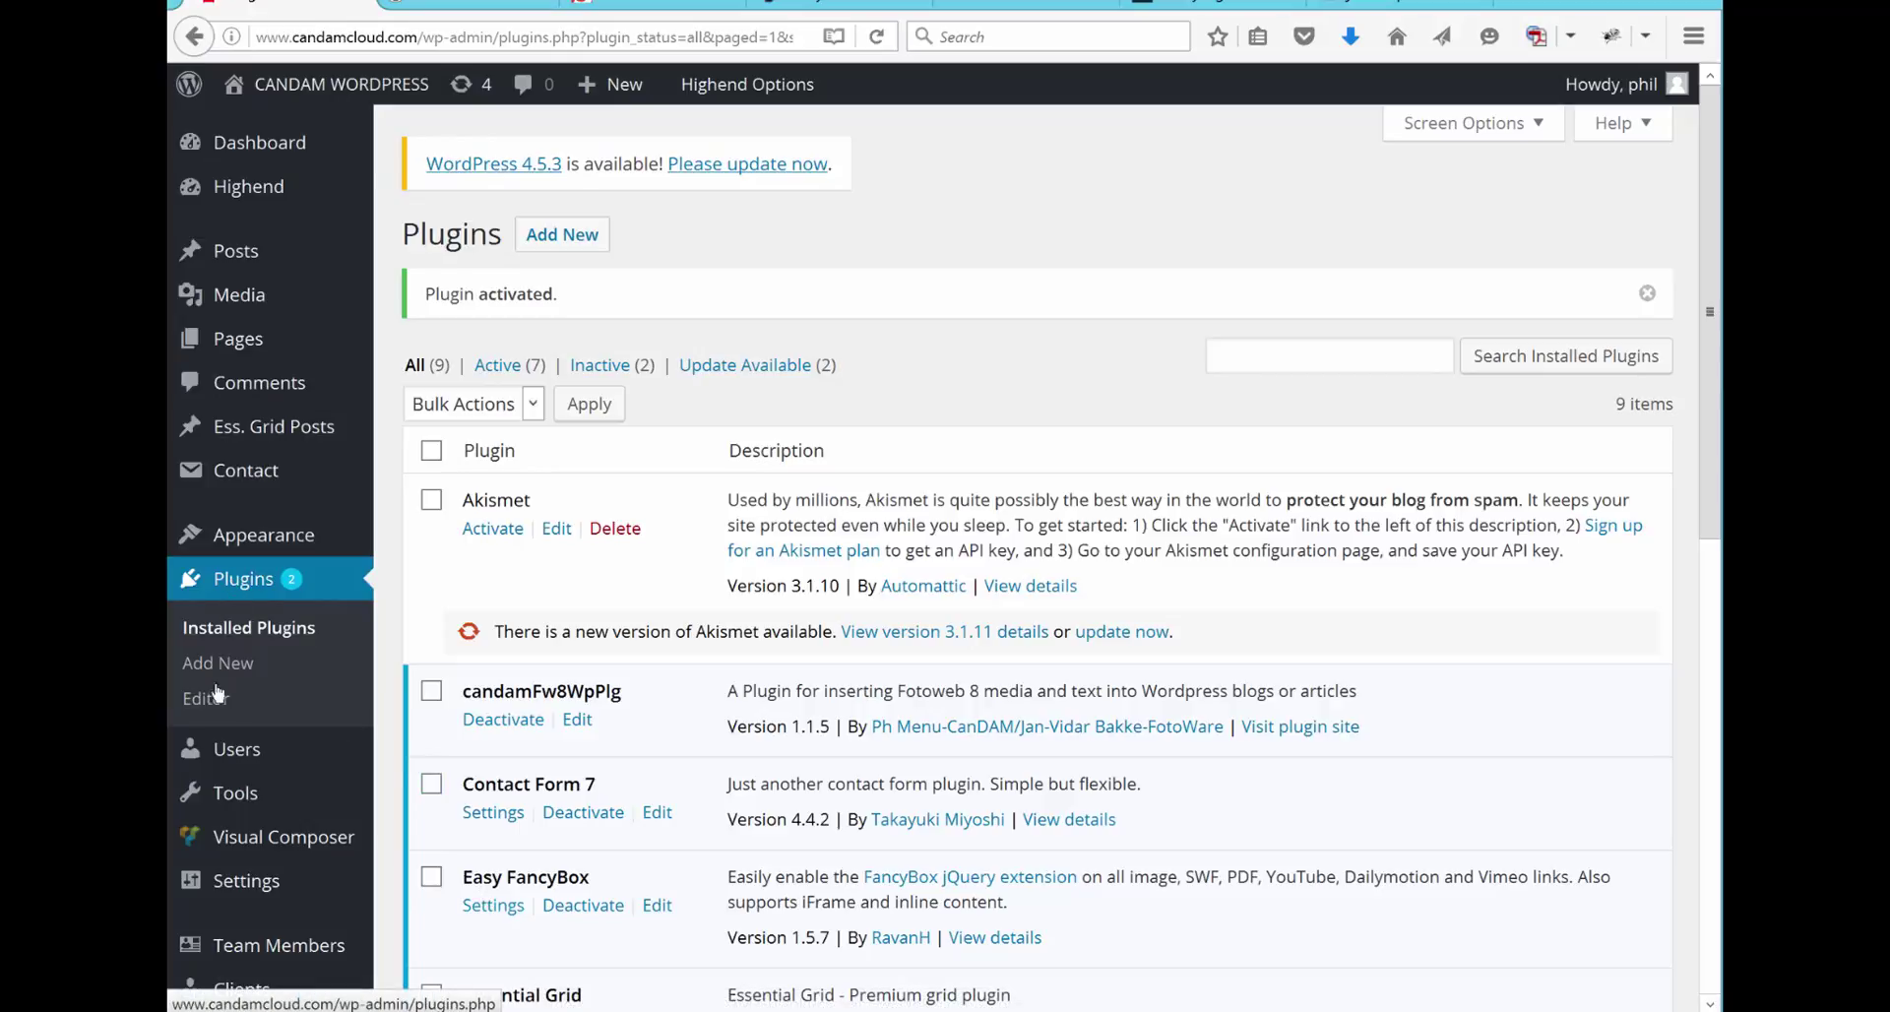
Step: Open the Candam Fotoweb 8 Plugin settings and go through the Fotoweb server URL, default image size and preset name
mouse_move(258, 886)
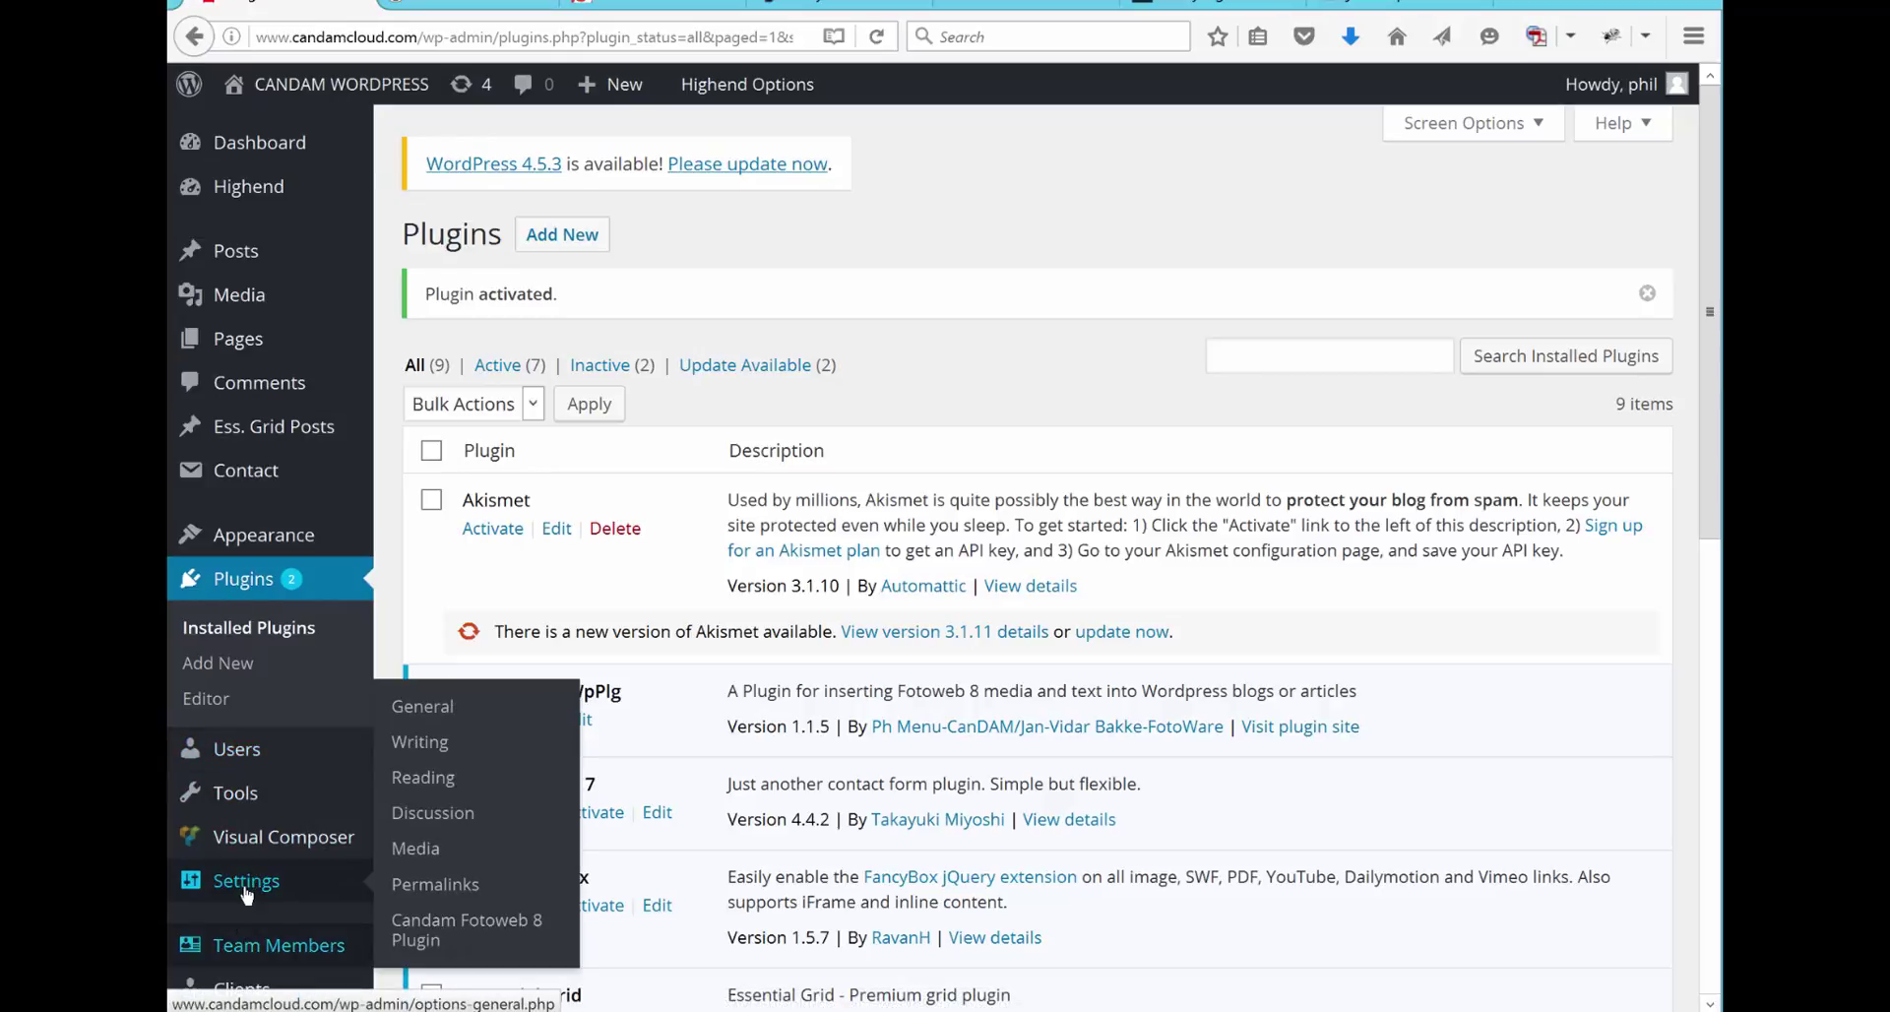
click(406, 930)
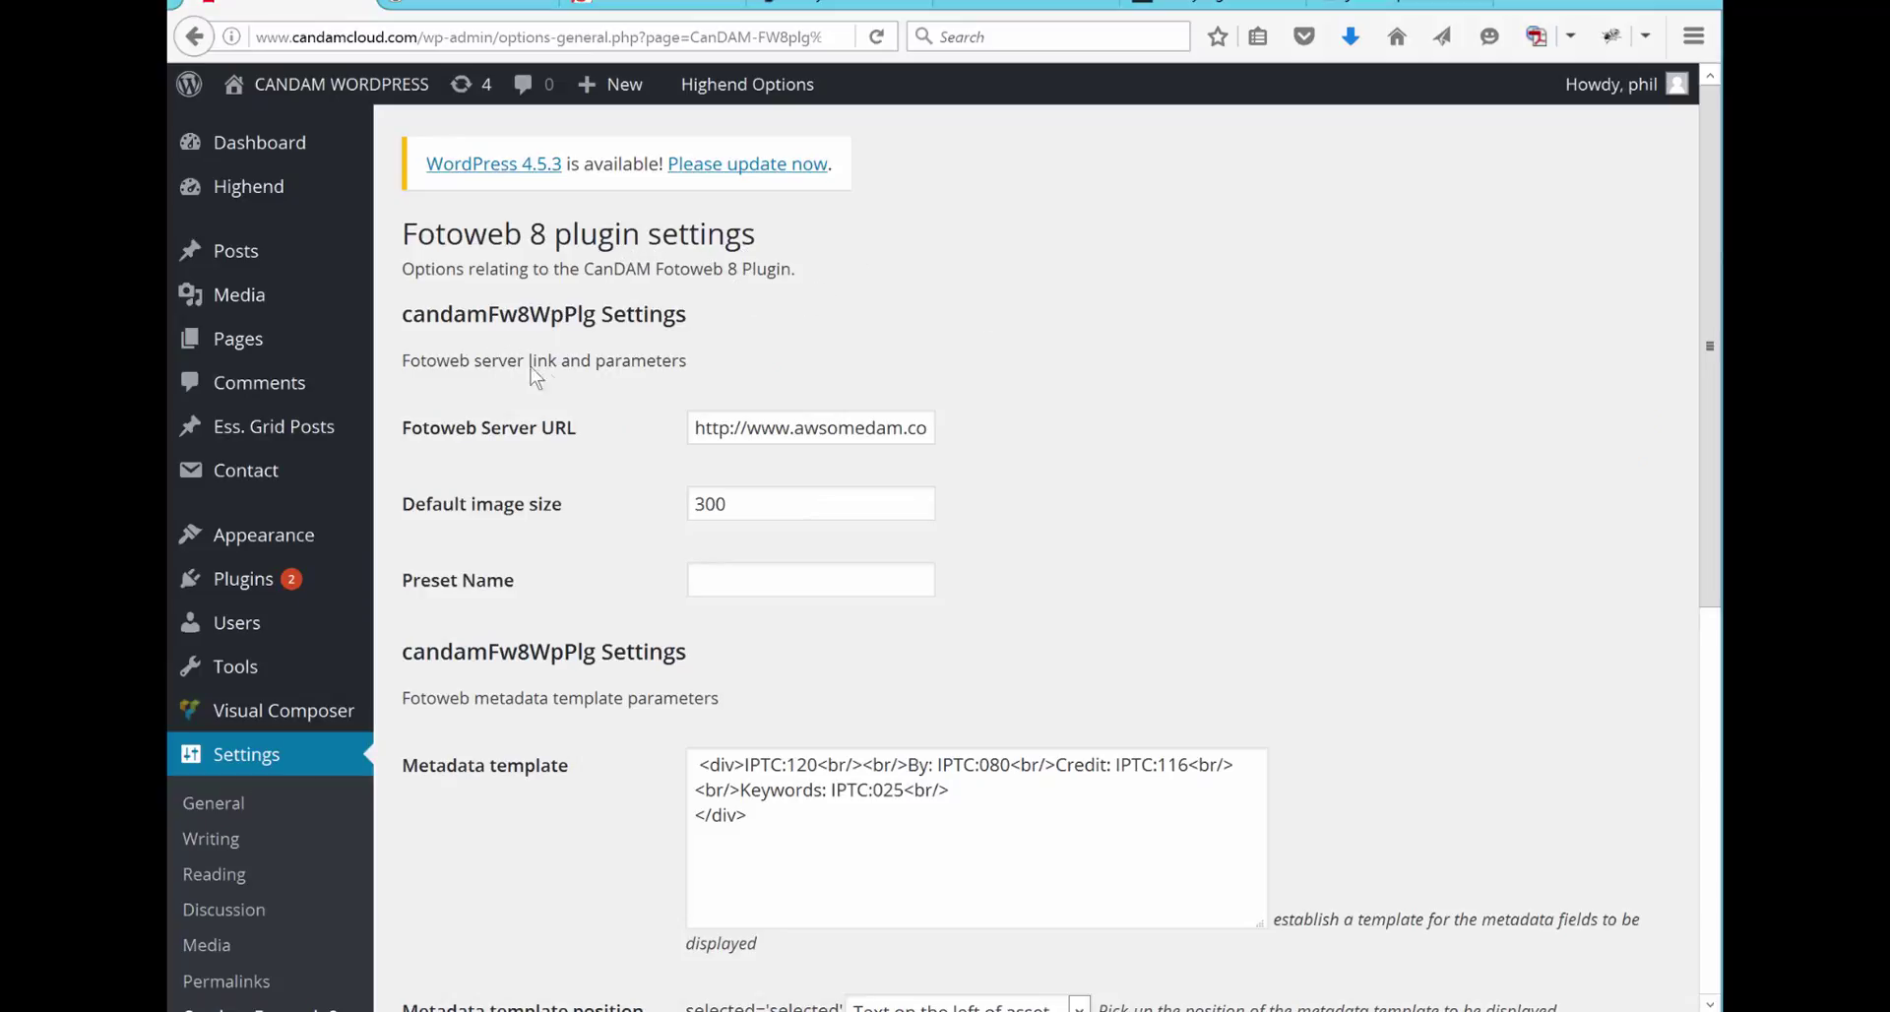
click(712, 428)
key(Right)
key(Right)
key(Right)
key(Right)
key(Right)
key(Right)
key(Right)
key(Right)
key(Right)
key(Right)
key(Right)
key(Right)
key(Right)
key(Right)
key(Right)
key(Right)
key(Right)
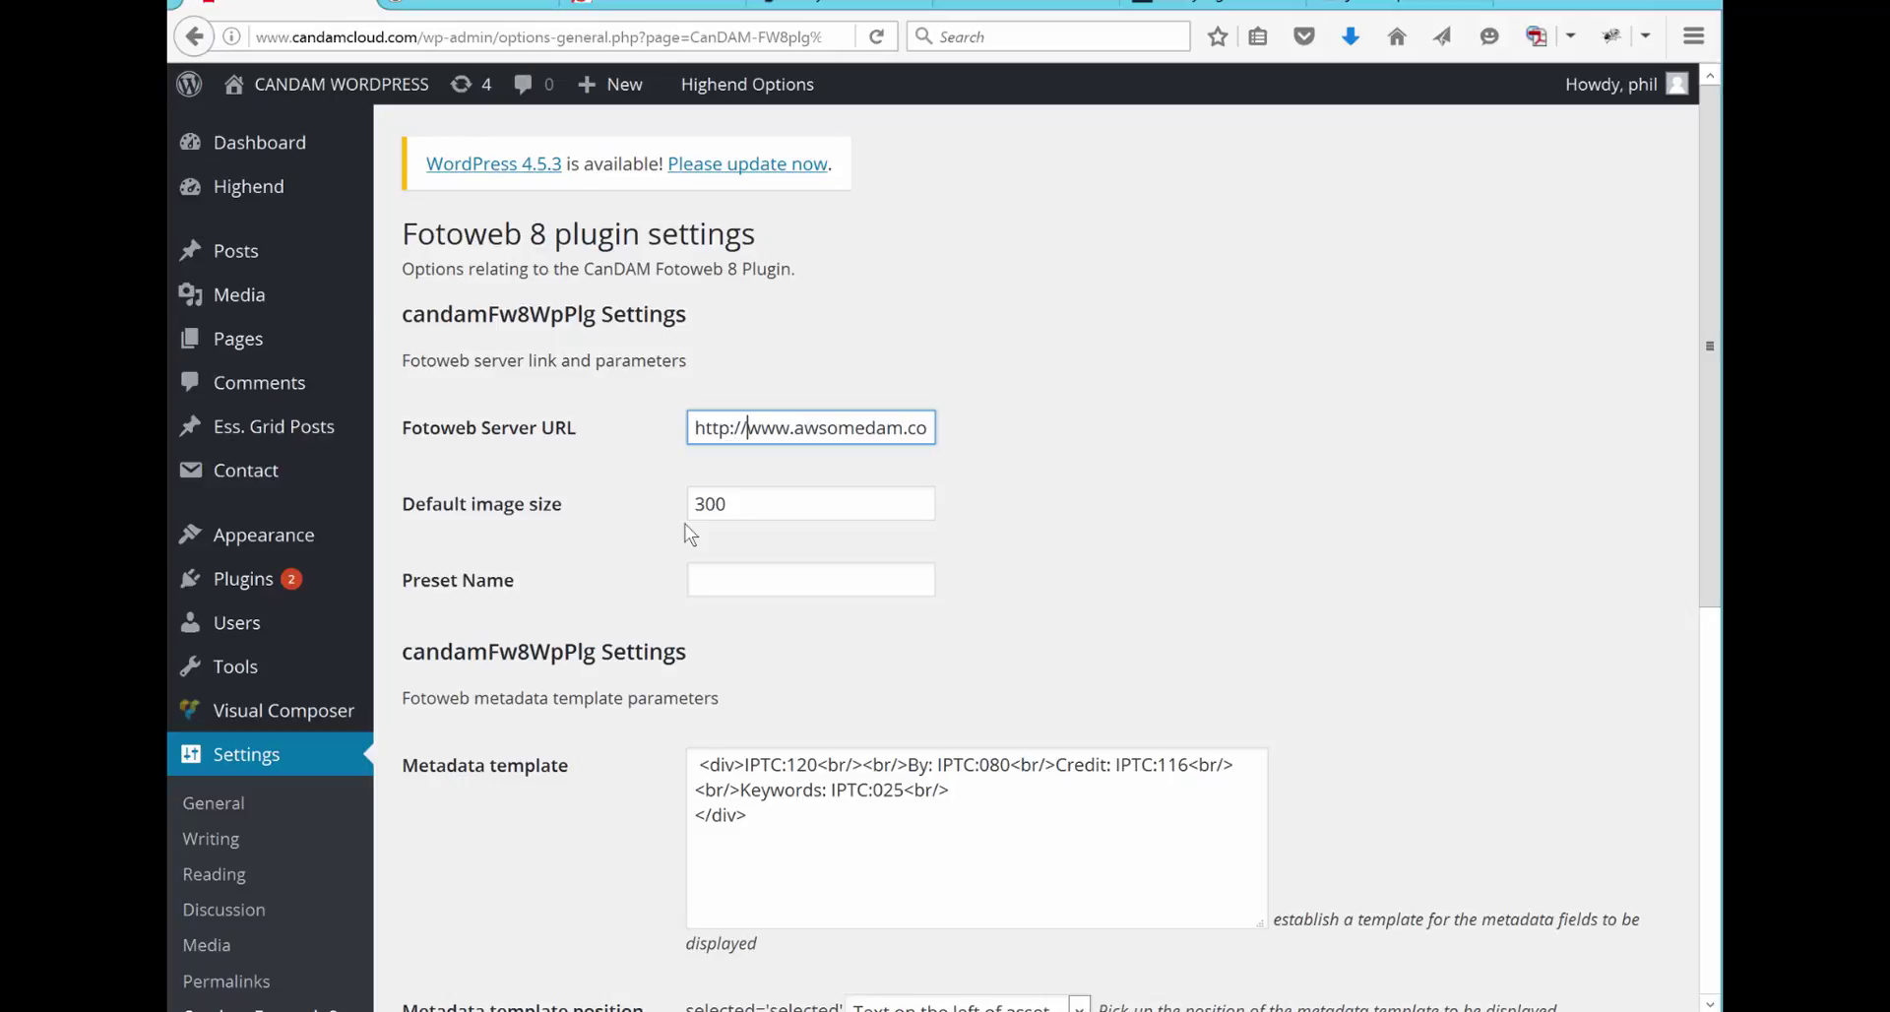
key(Right)
key(Right)
key(Right)
key(Right)
key(Right)
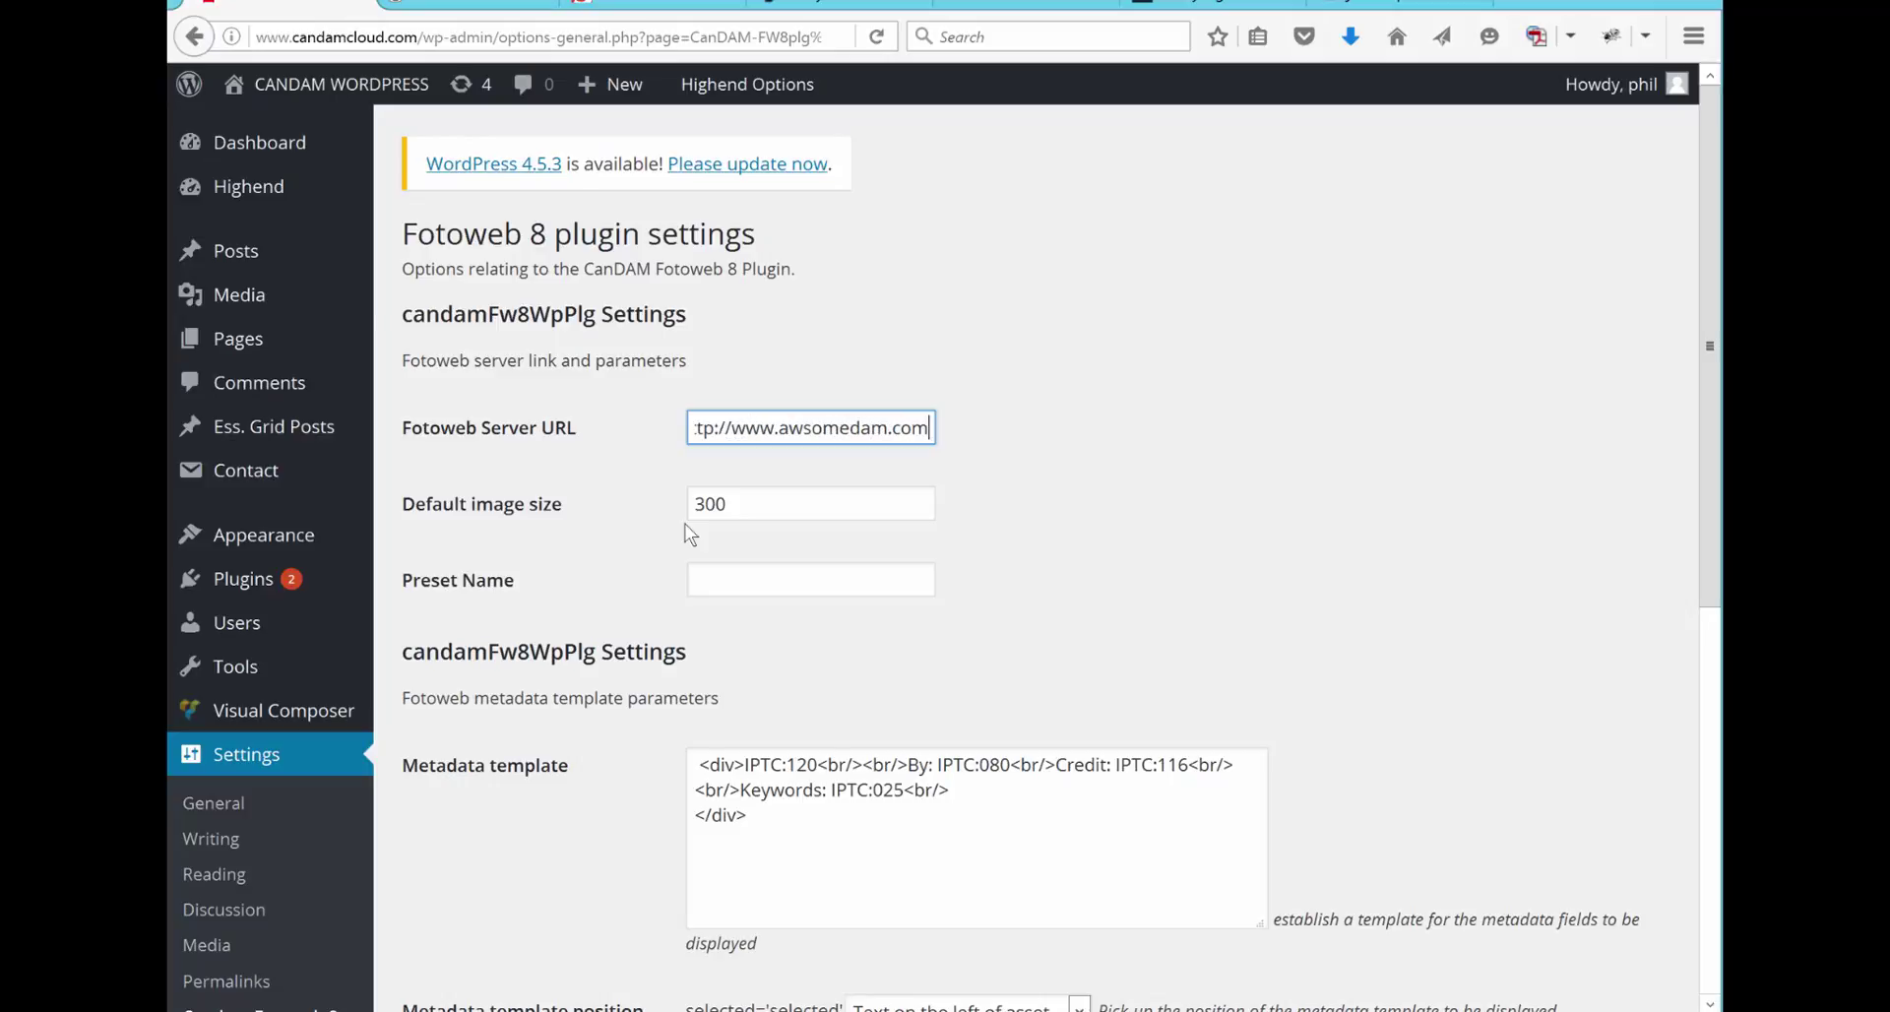
click(772, 508)
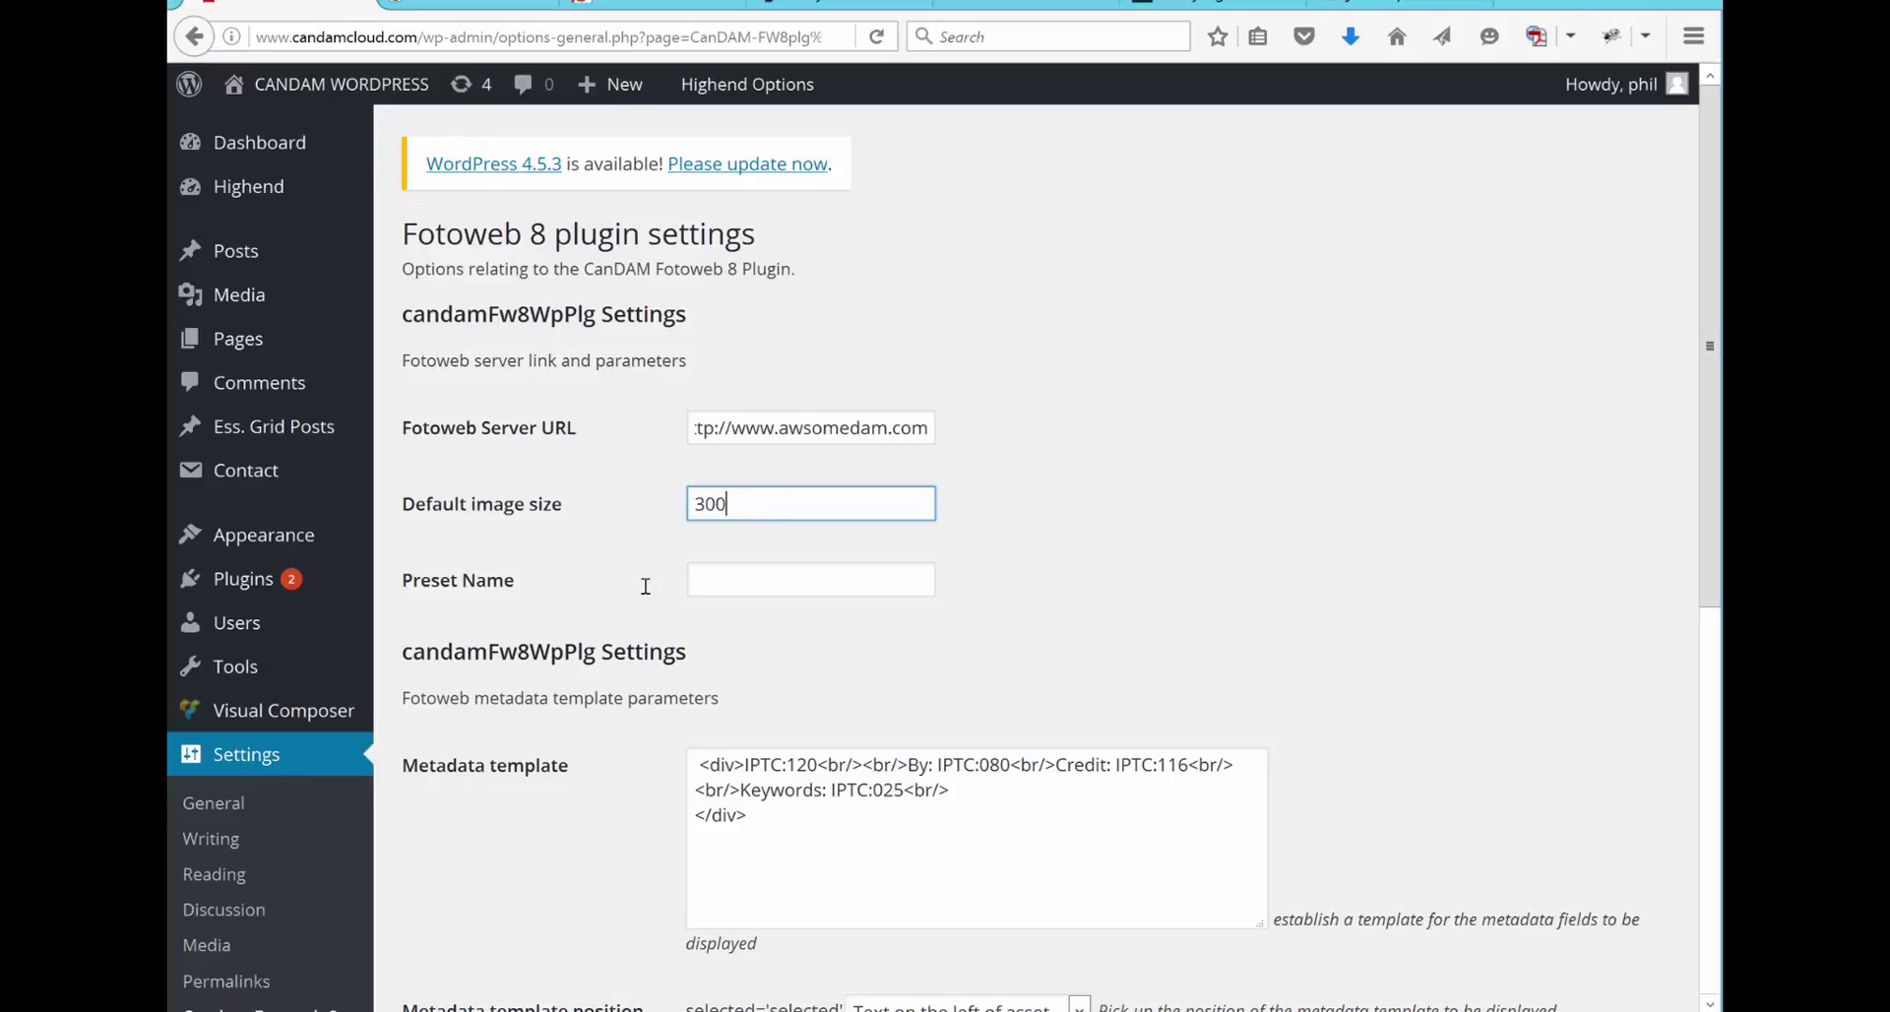
click(759, 591)
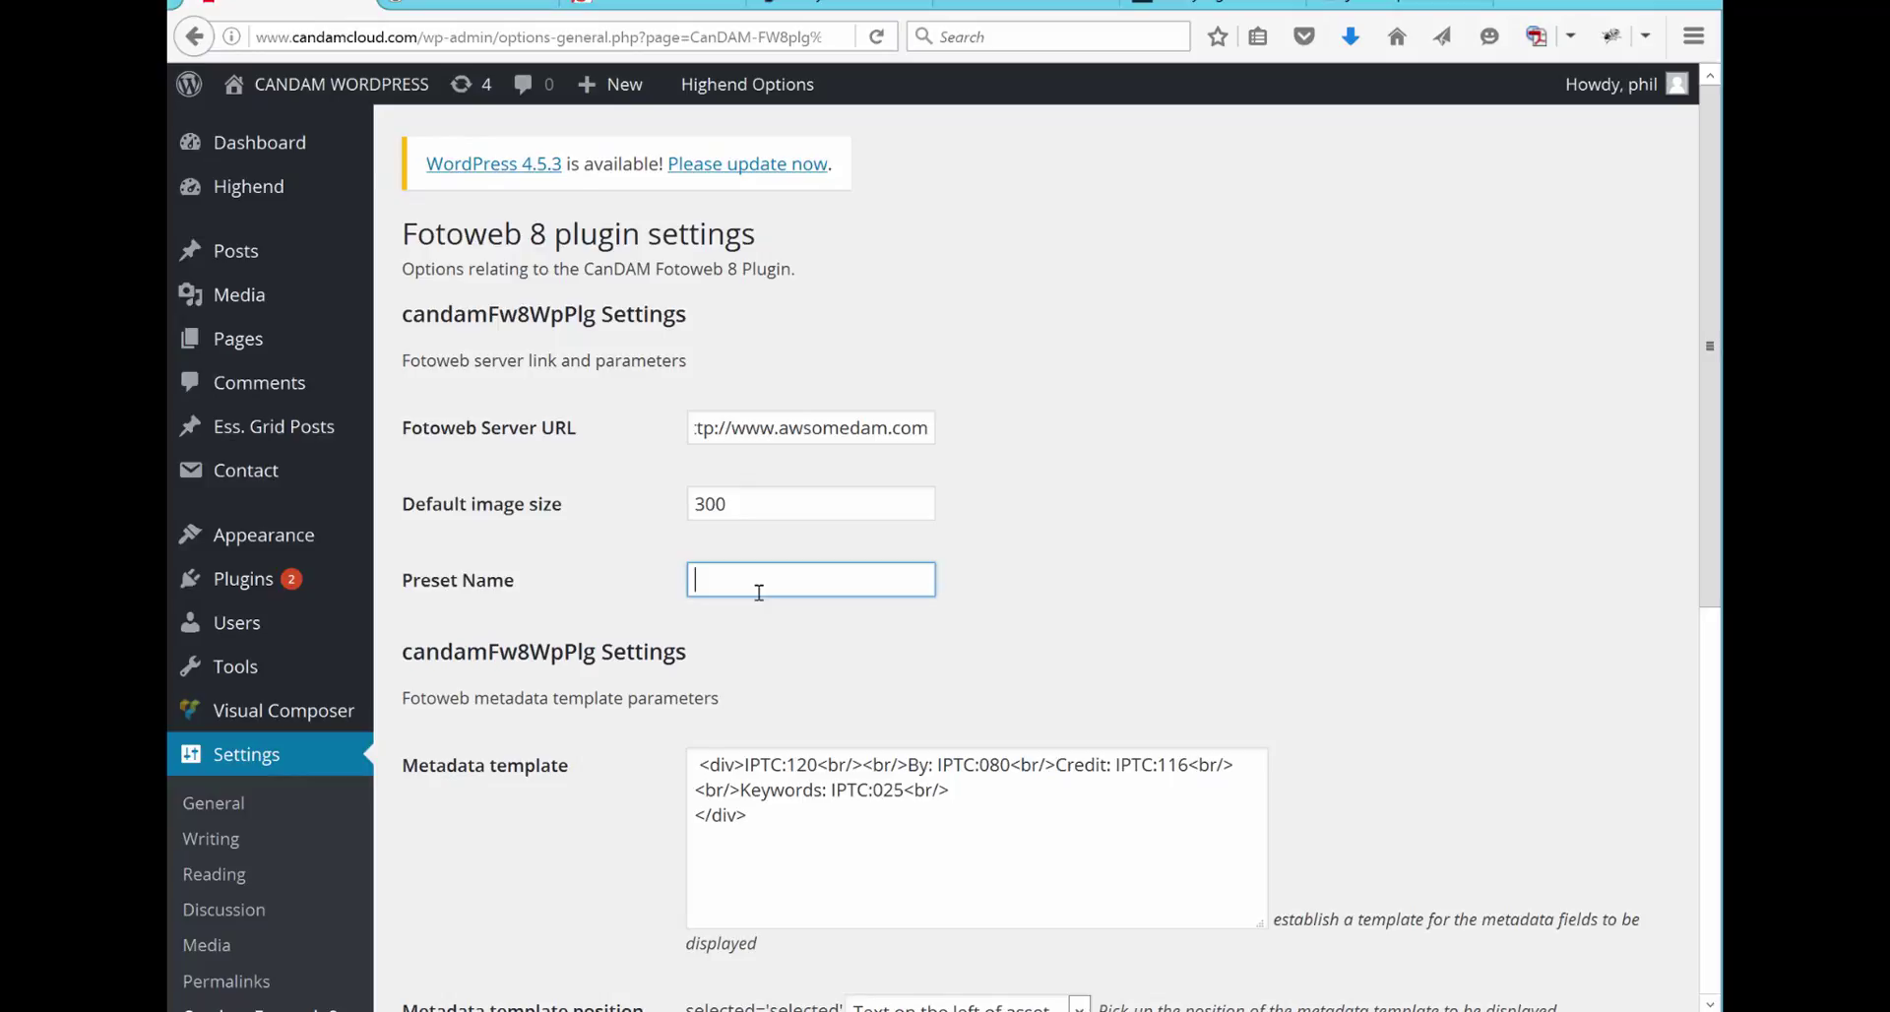
Step: Go through the IPTC codes in the metadata template: the opening field, By, Credit and Keywords
scroll(759, 591, down, 5)
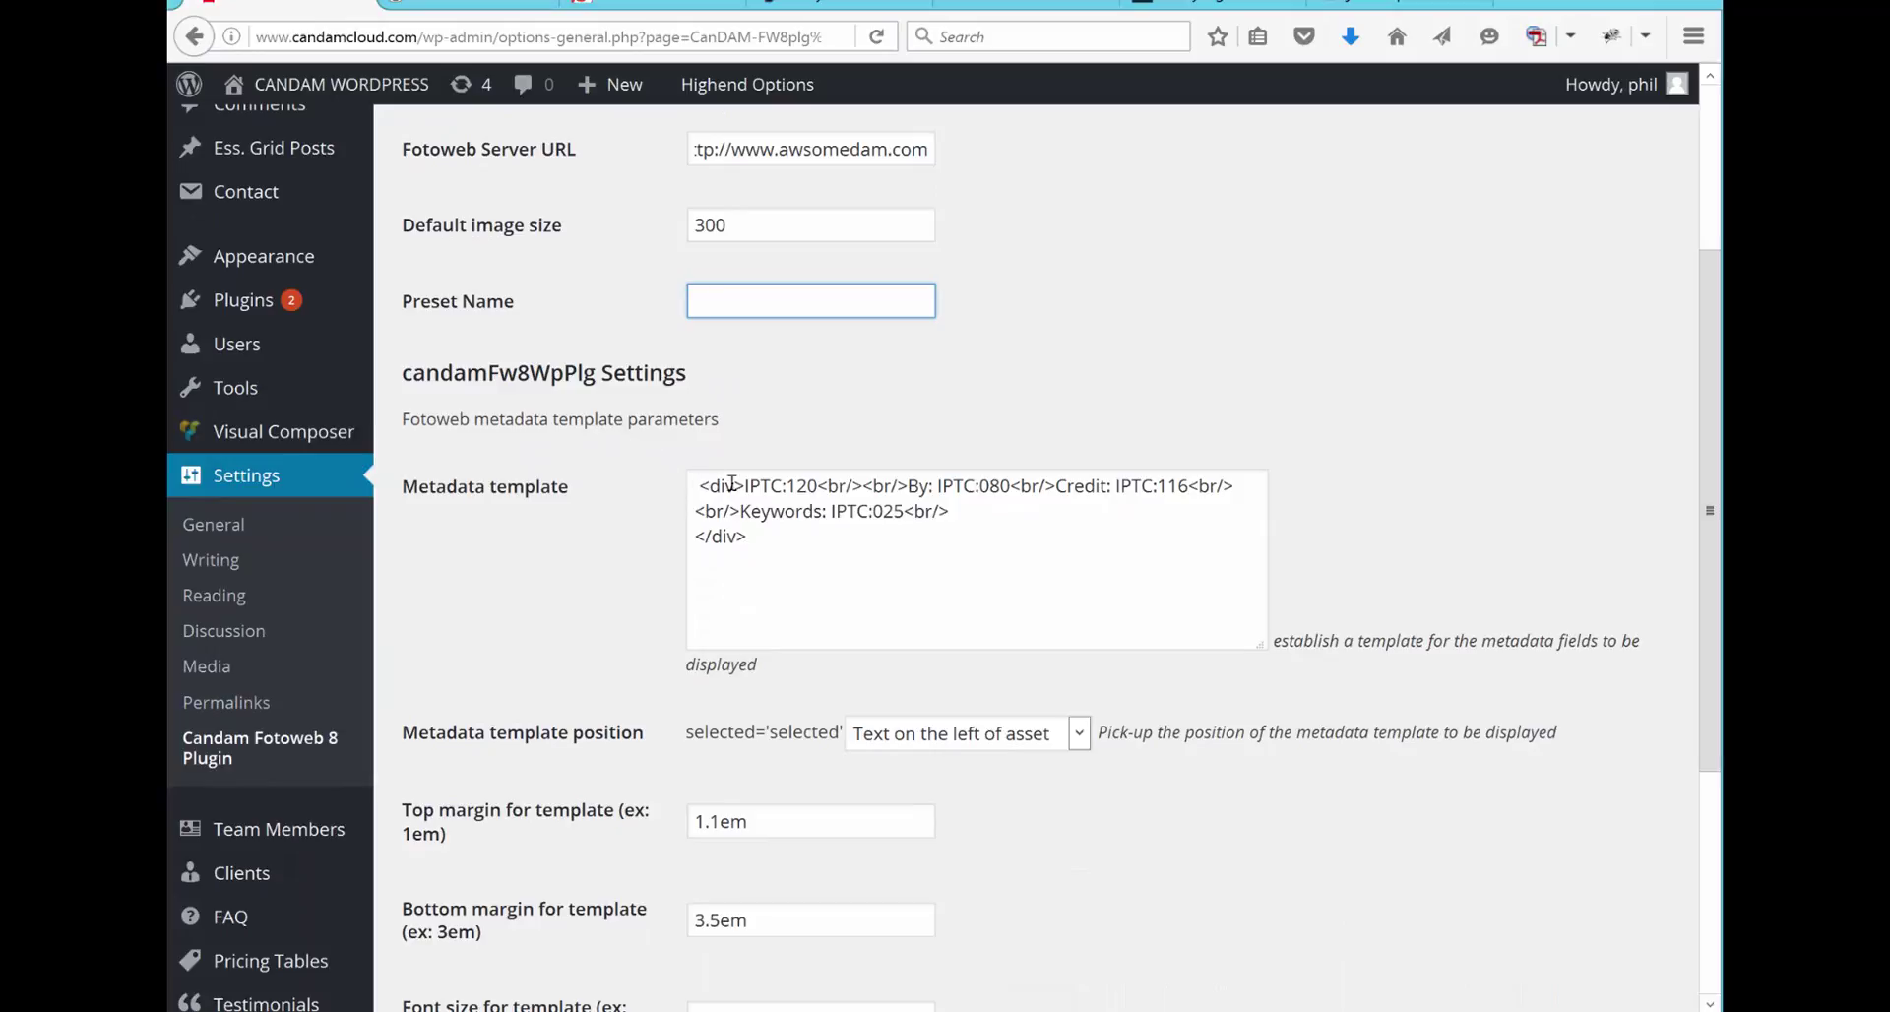
drag(745, 485, 821, 487)
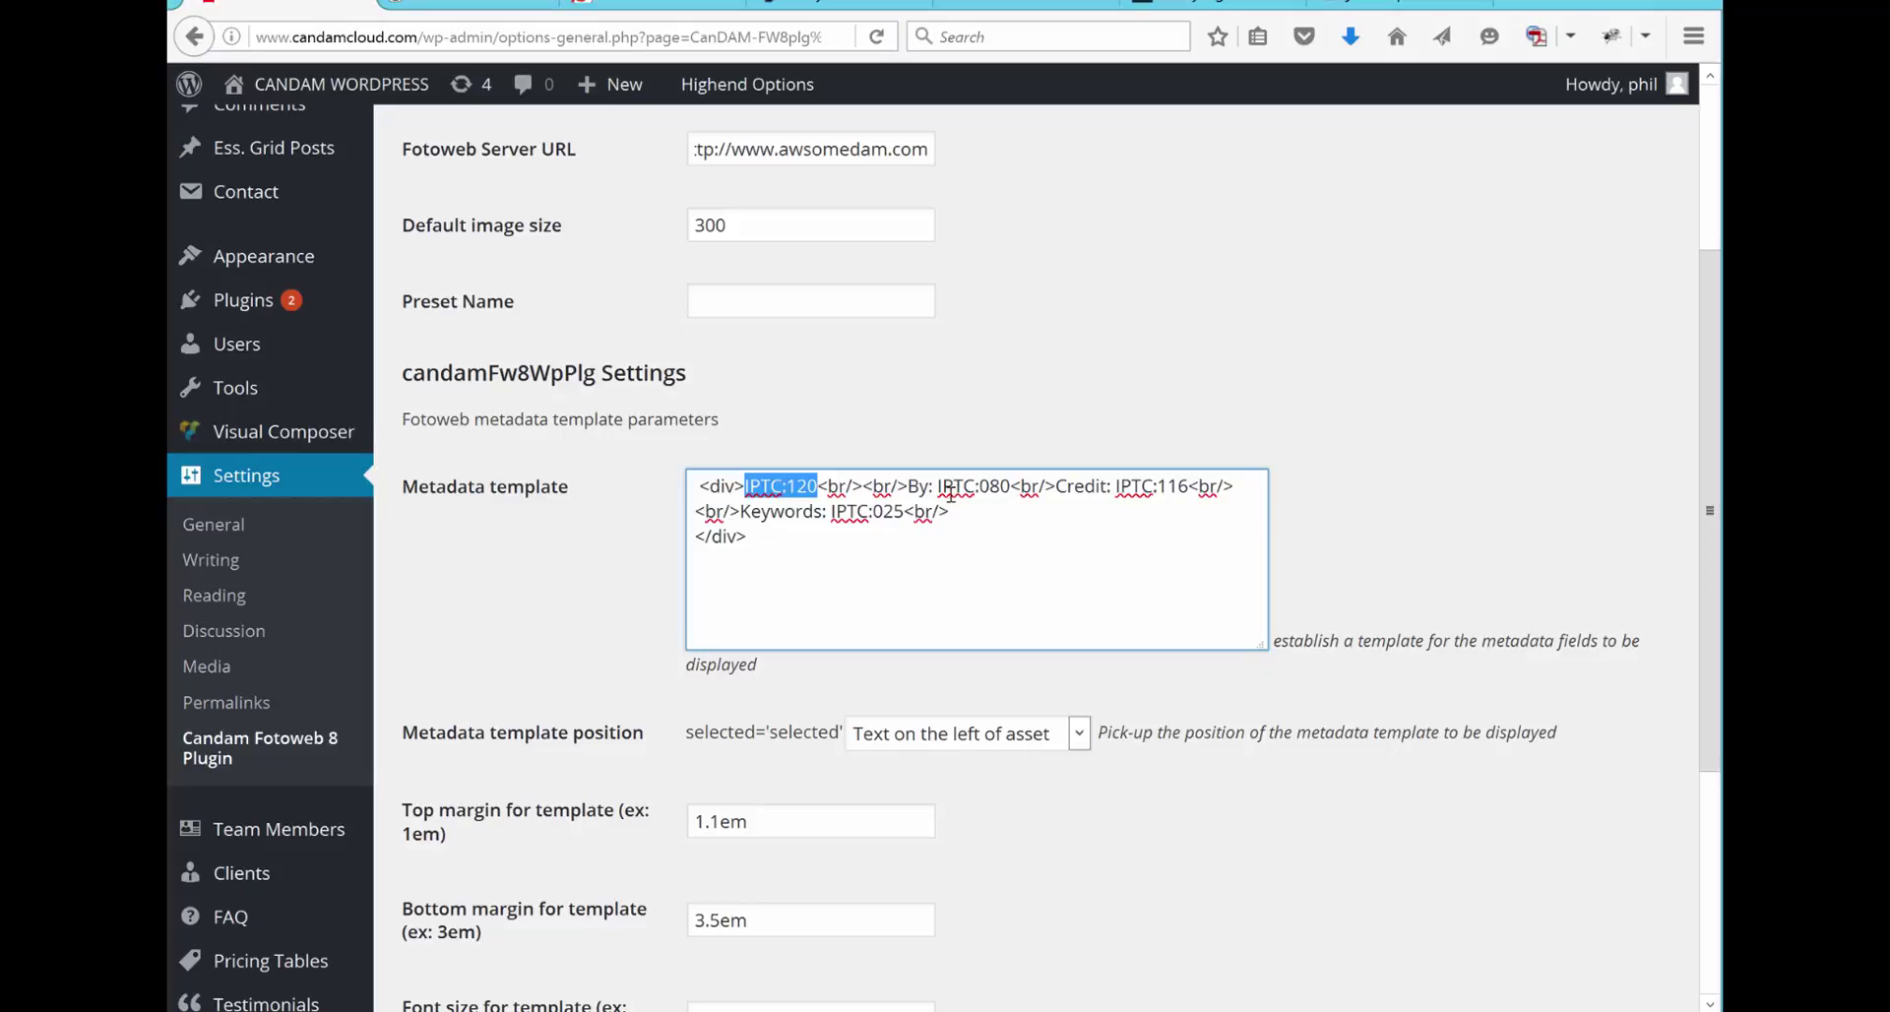
drag(938, 486, 1003, 500)
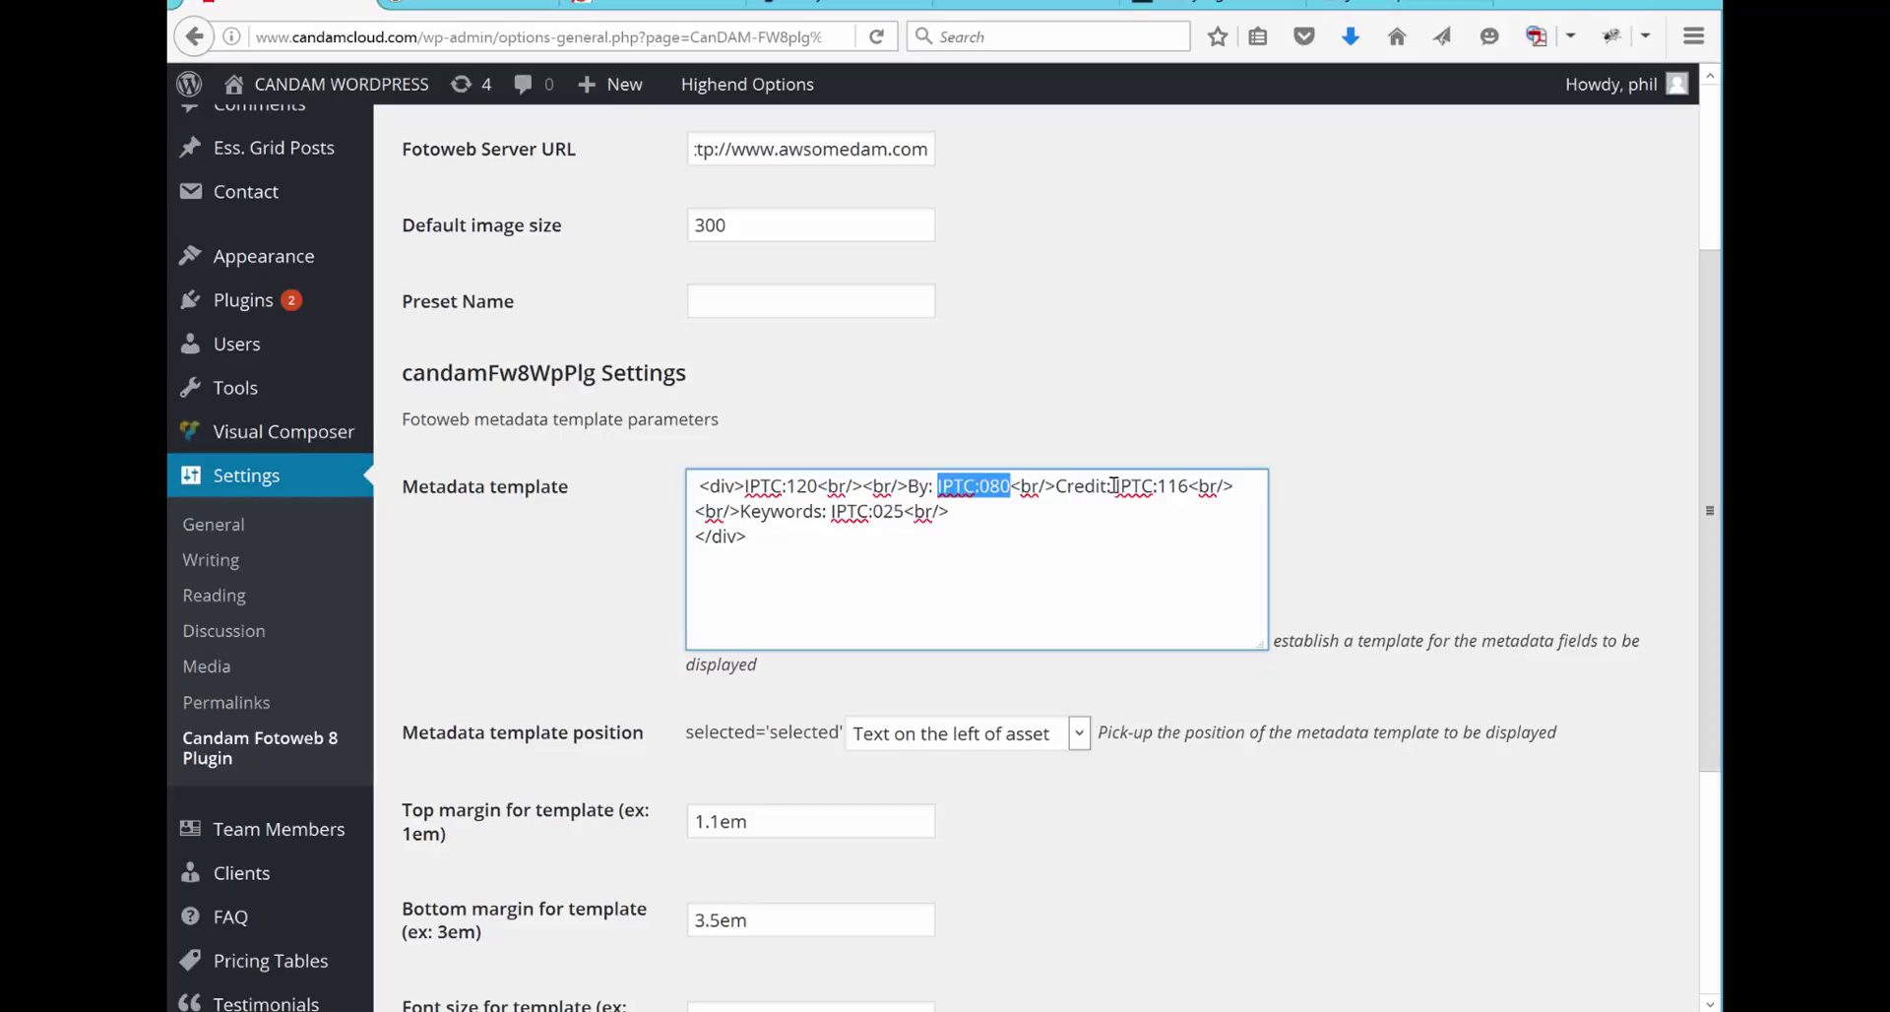
drag(1113, 485, 1174, 489)
drag(1185, 491, 1188, 489)
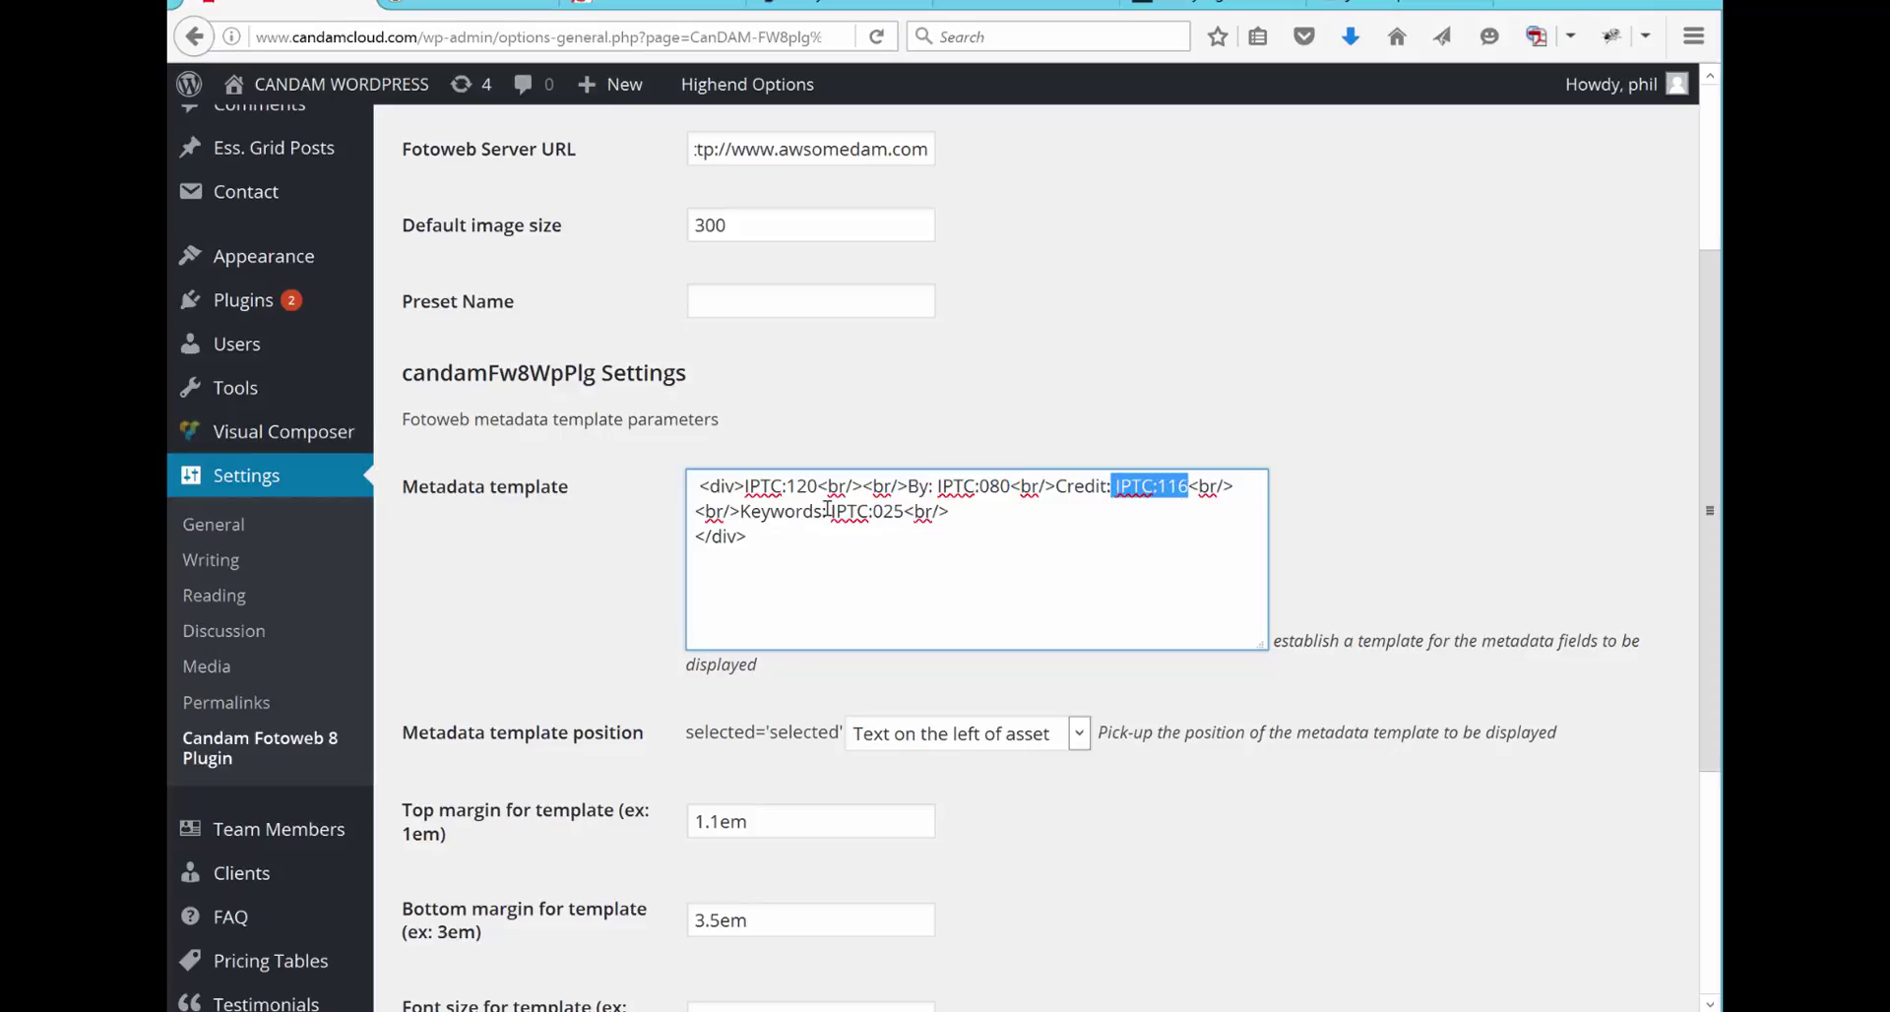
drag(831, 512, 904, 515)
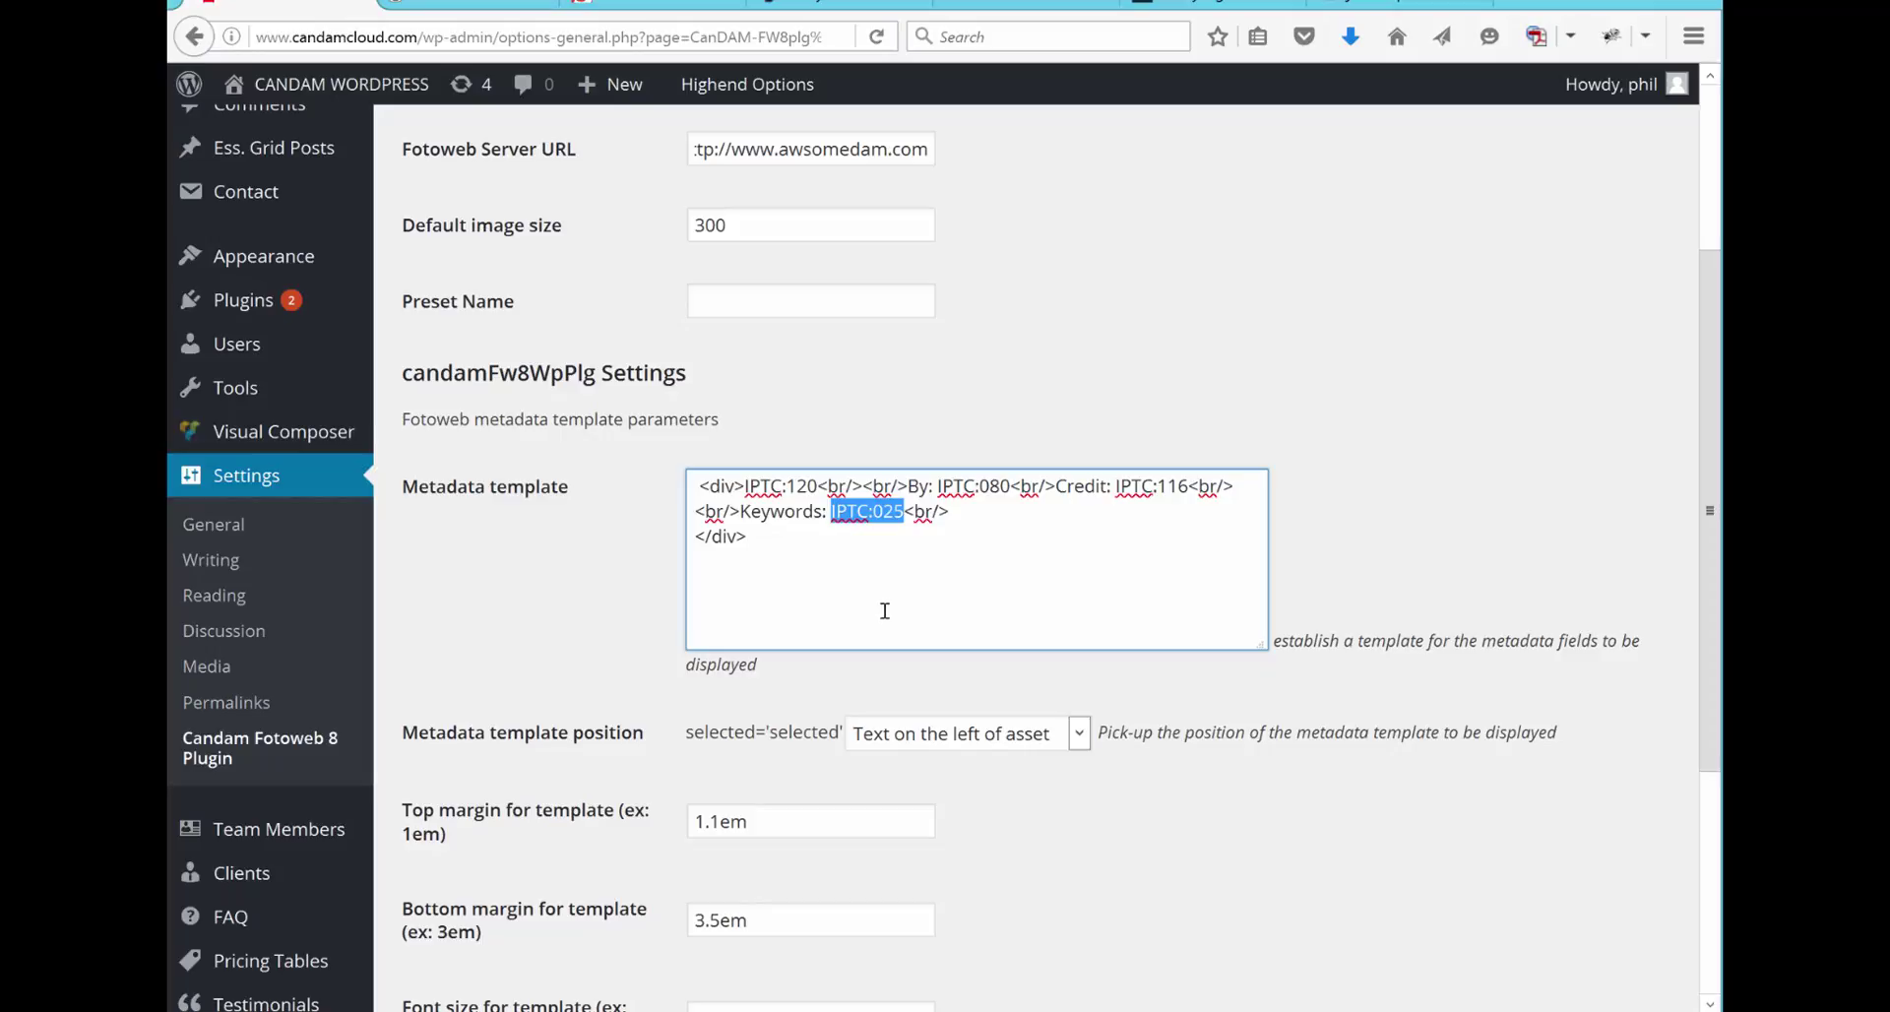
Step: Set the metadata template position to "Text on the right of asset" and its top margin to 1.0em
click(1079, 733)
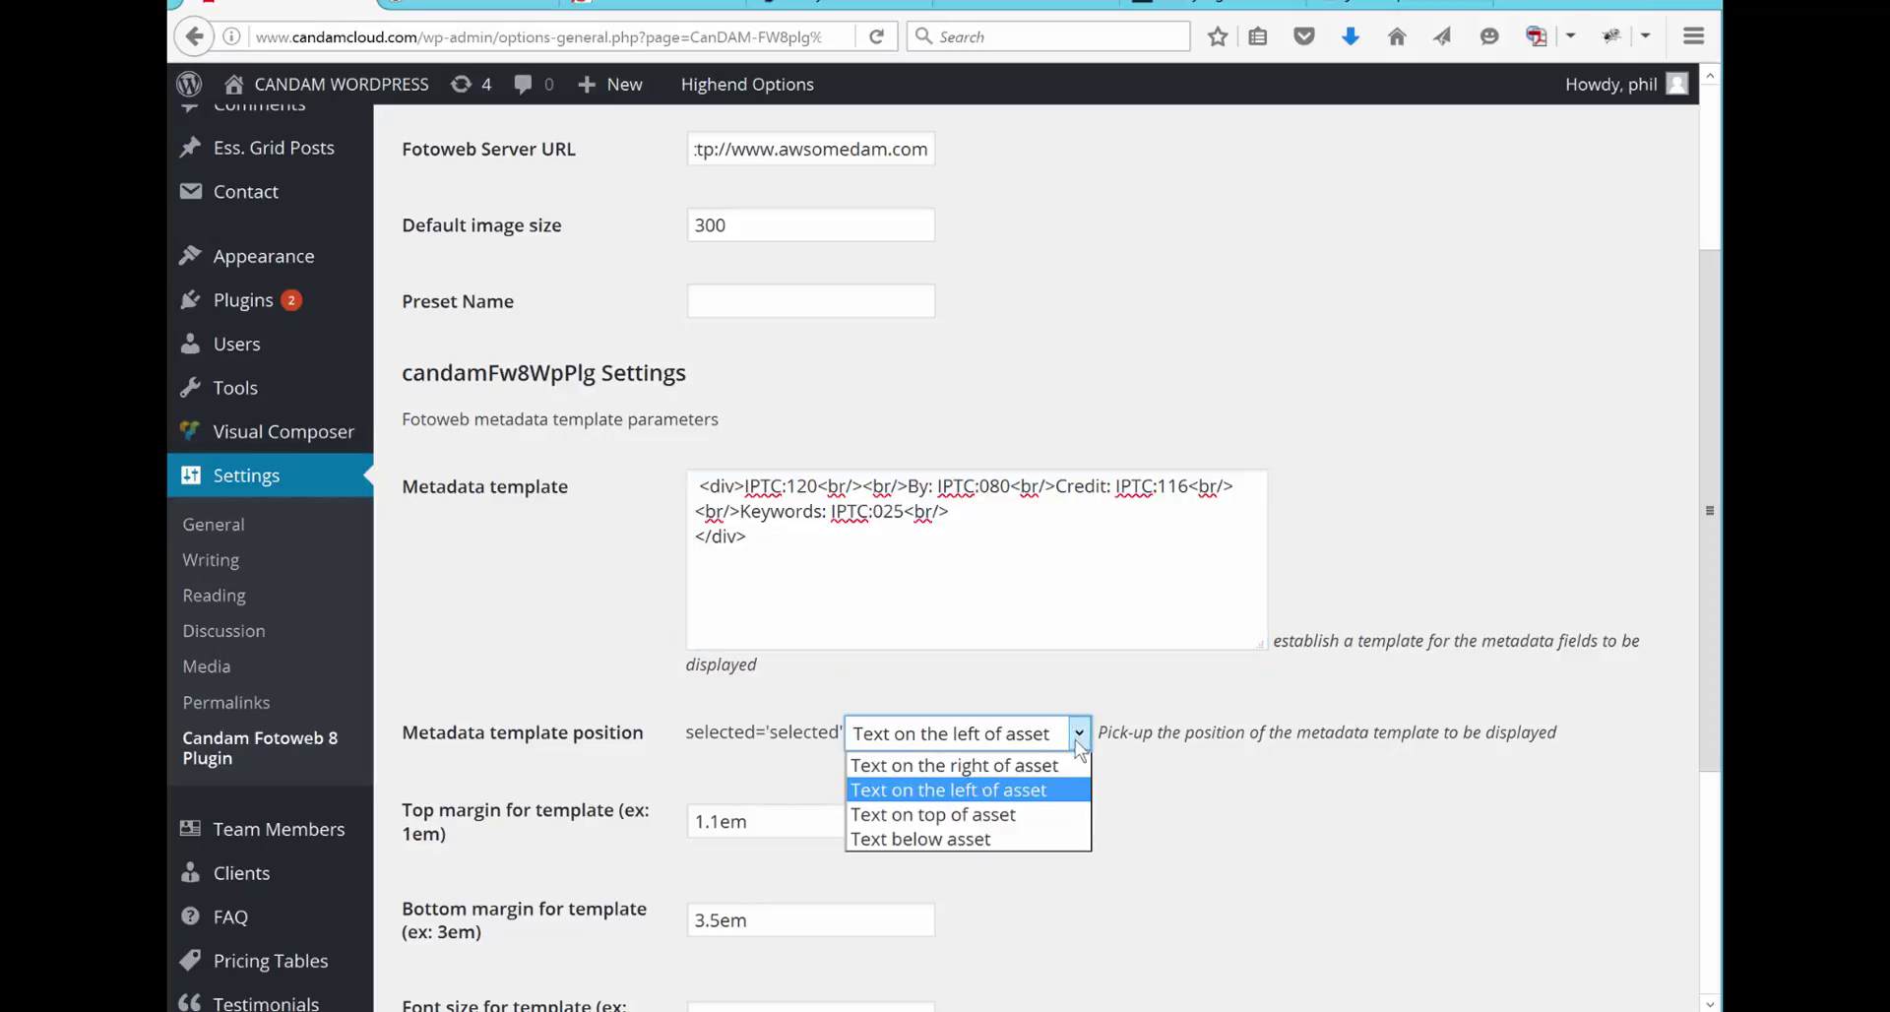
click(975, 768)
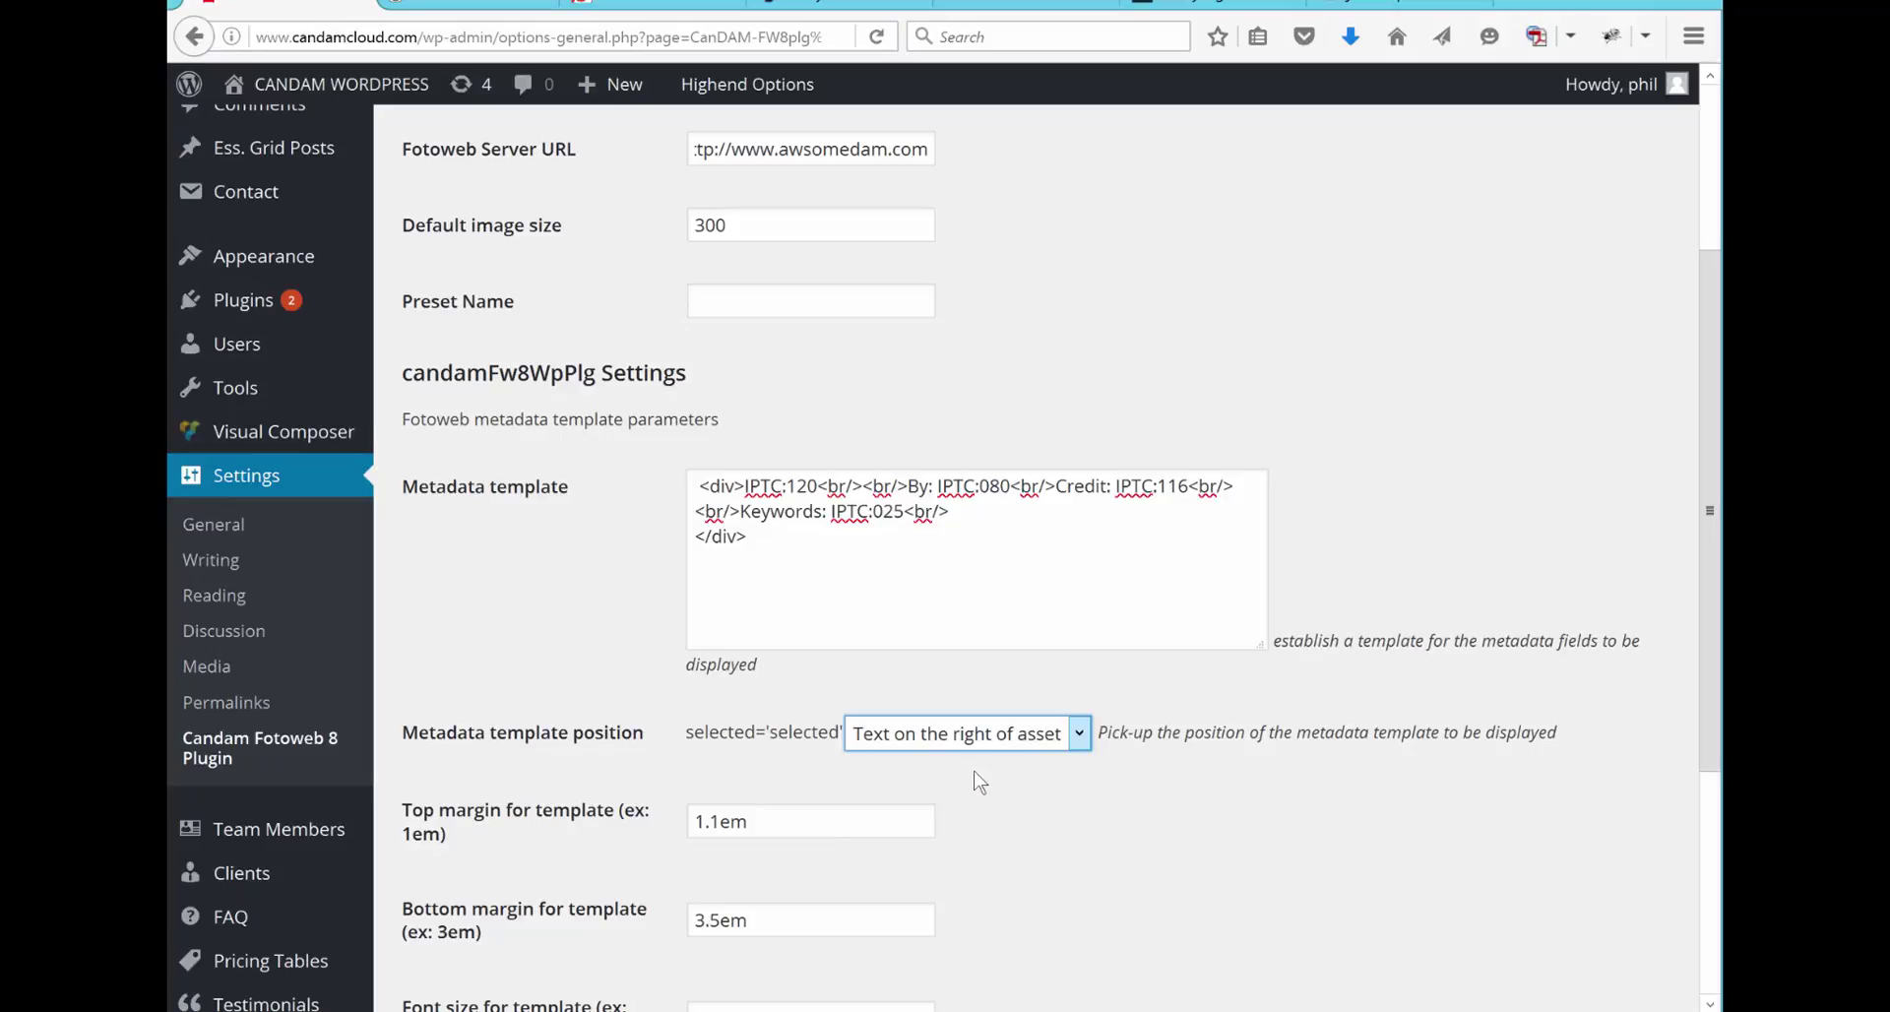
click(764, 820)
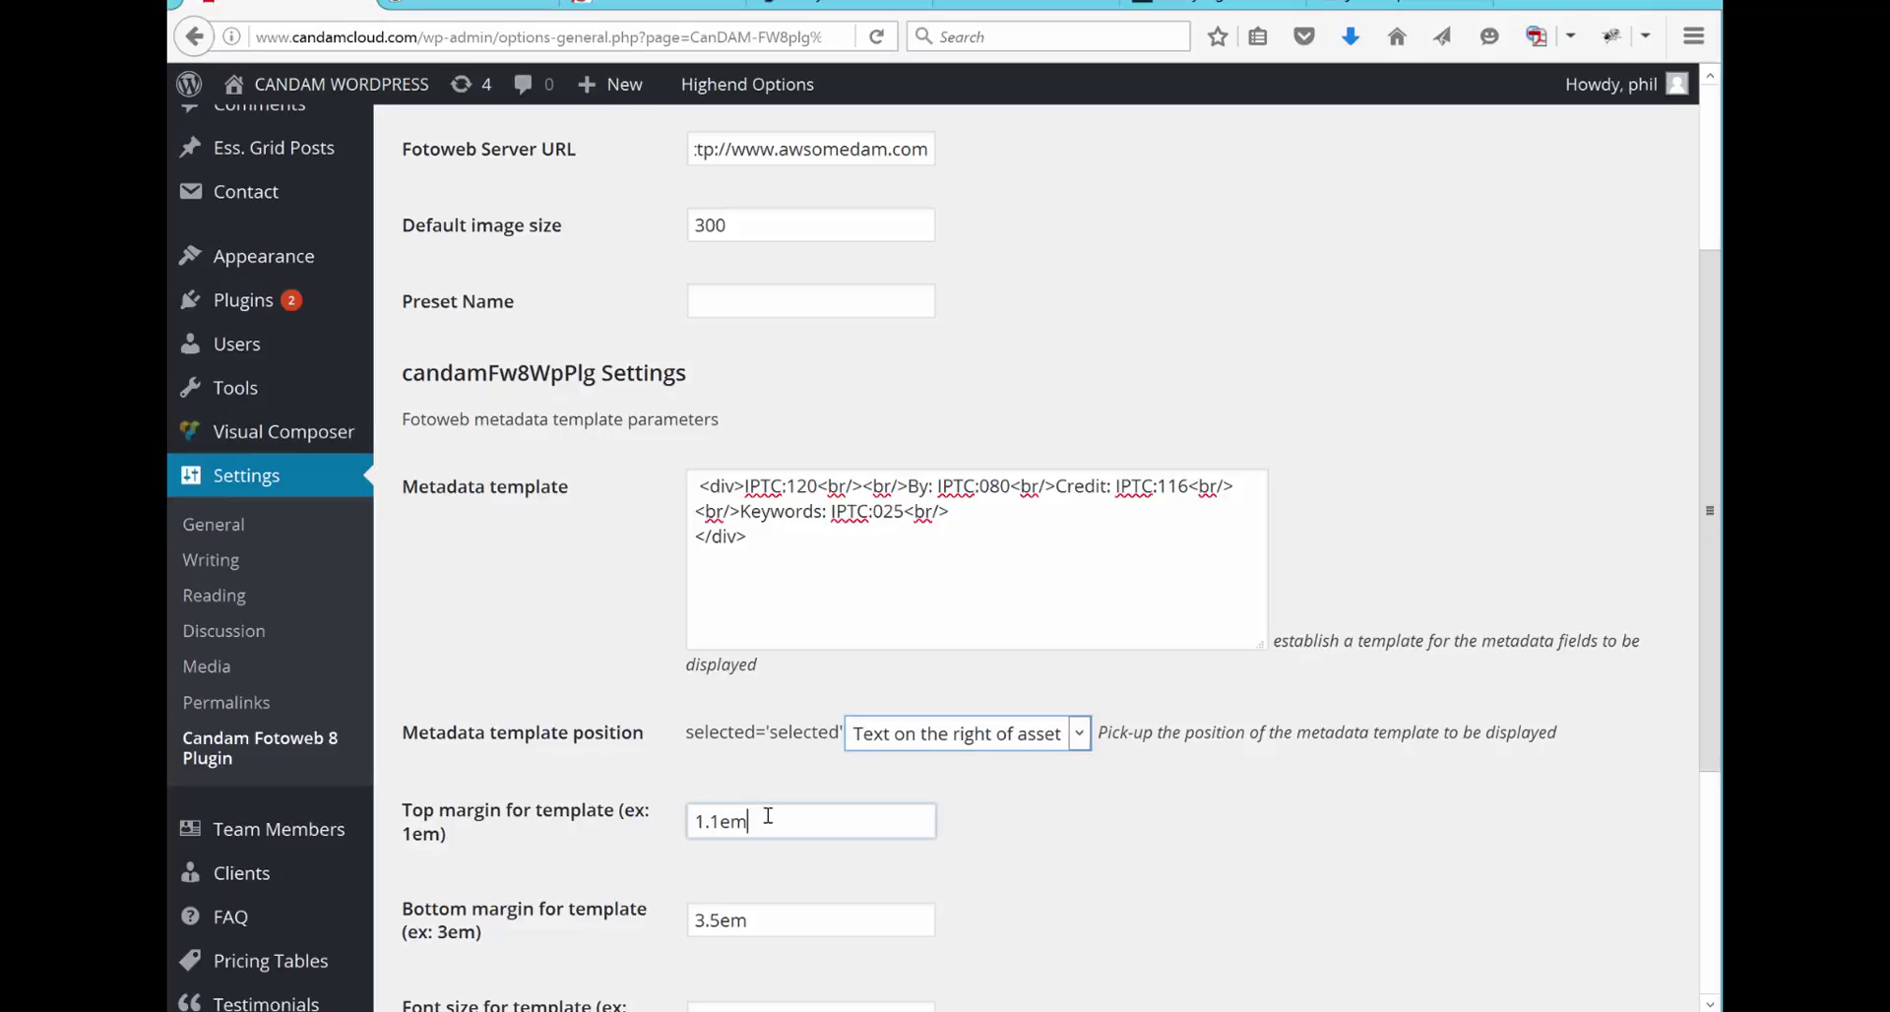
click(719, 820)
key(BackSpace)
text(0)
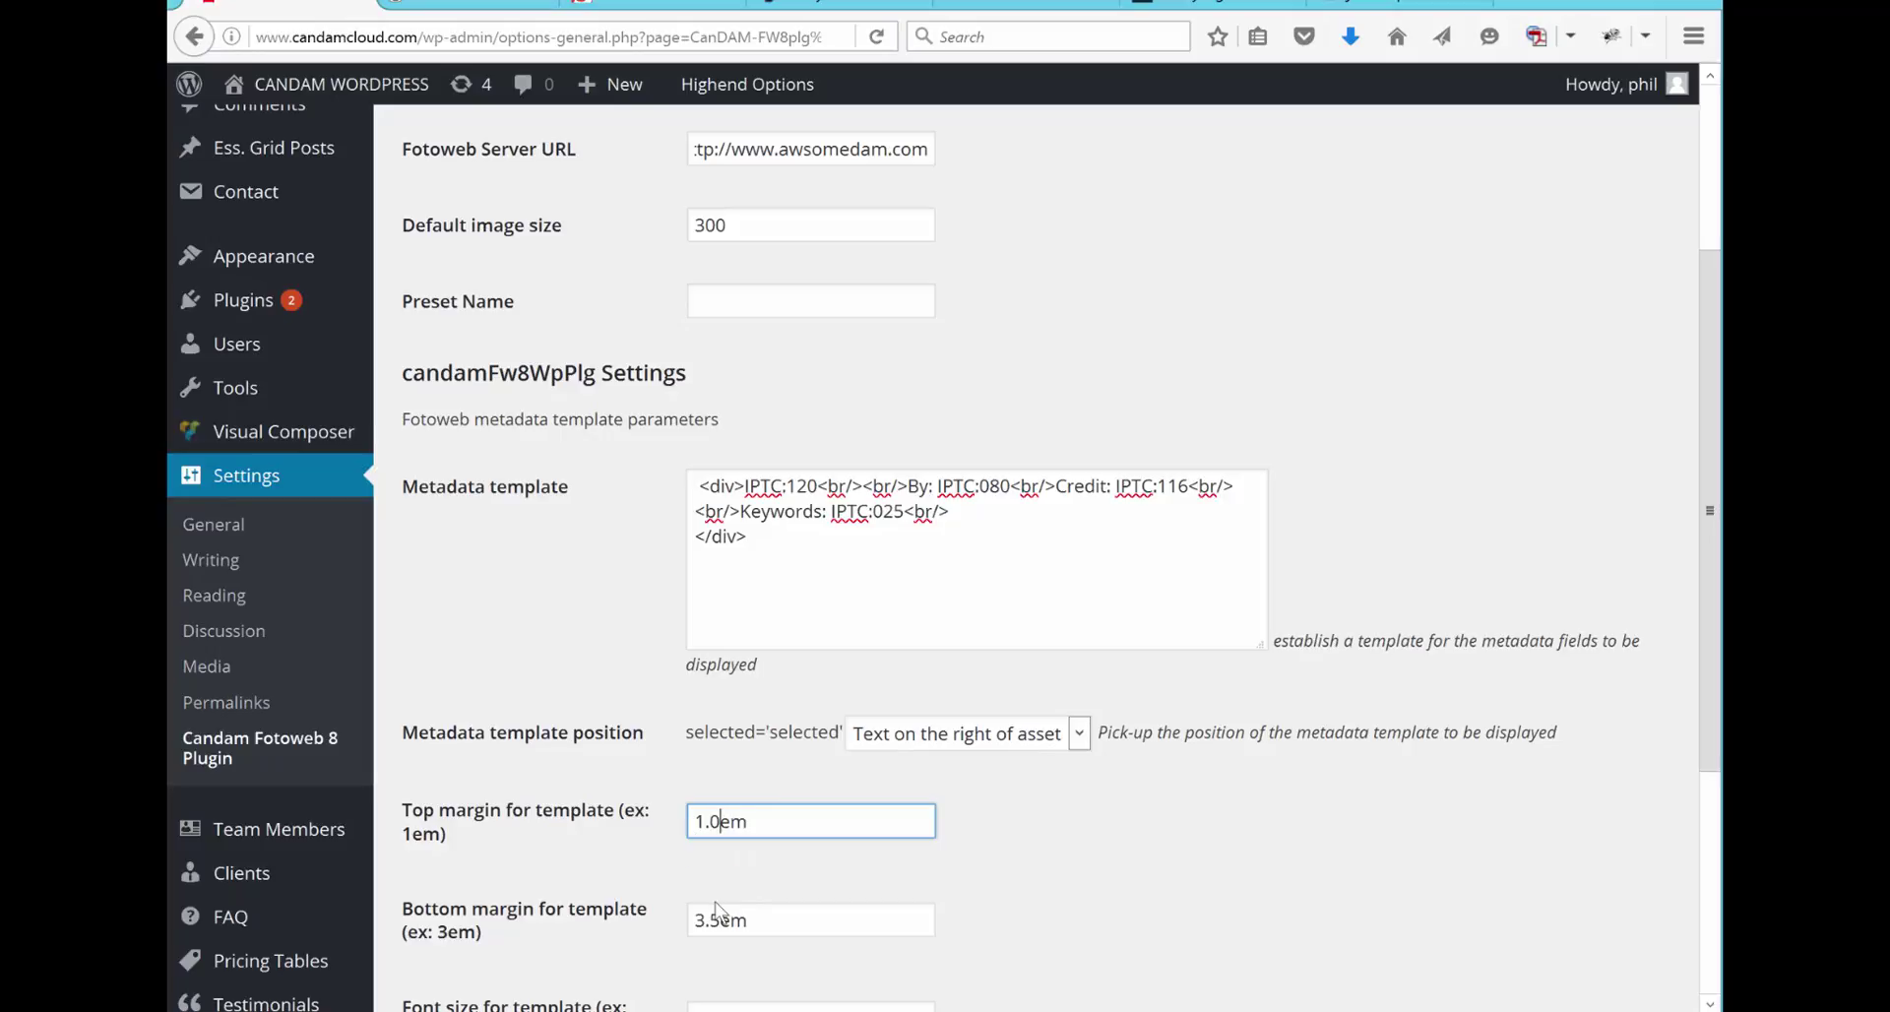
Step: Set the template's bottom margin to 3.1em and save the Fotoweb 8 plugin settings
scroll(788, 895, down, 3)
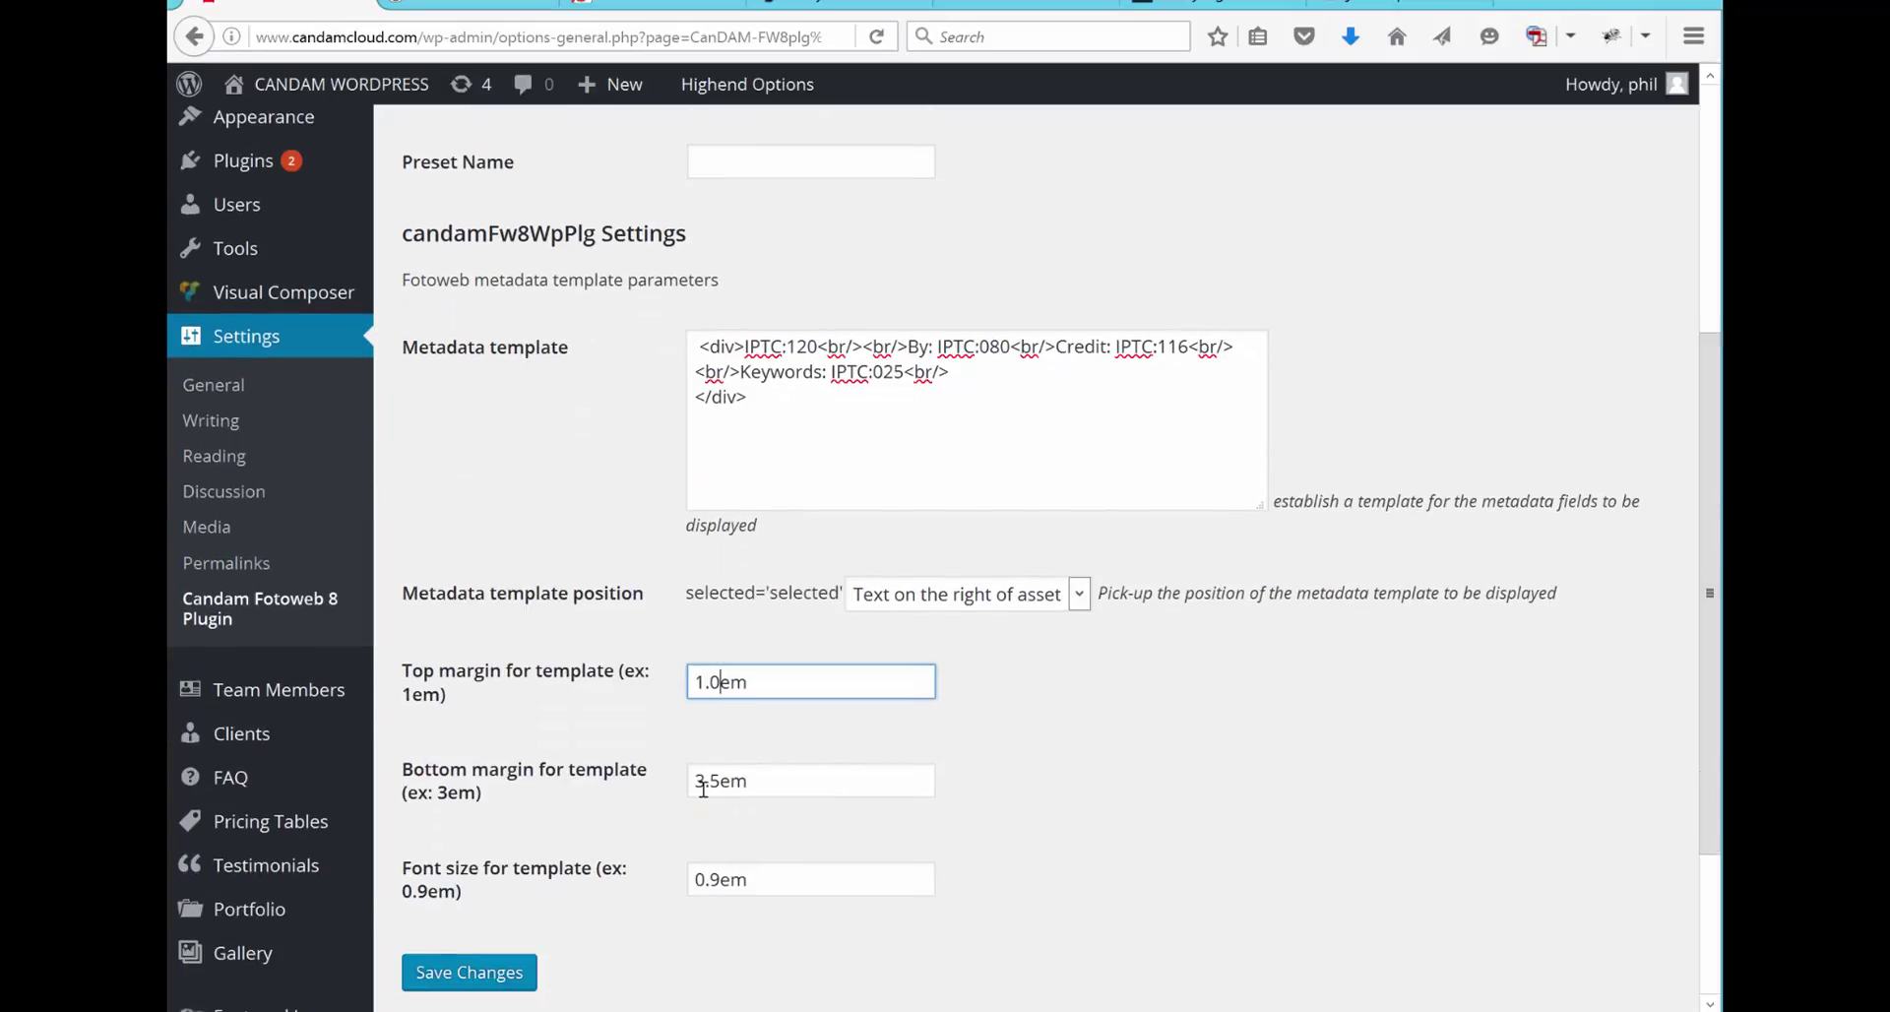
click(723, 781)
key(BackSpace)
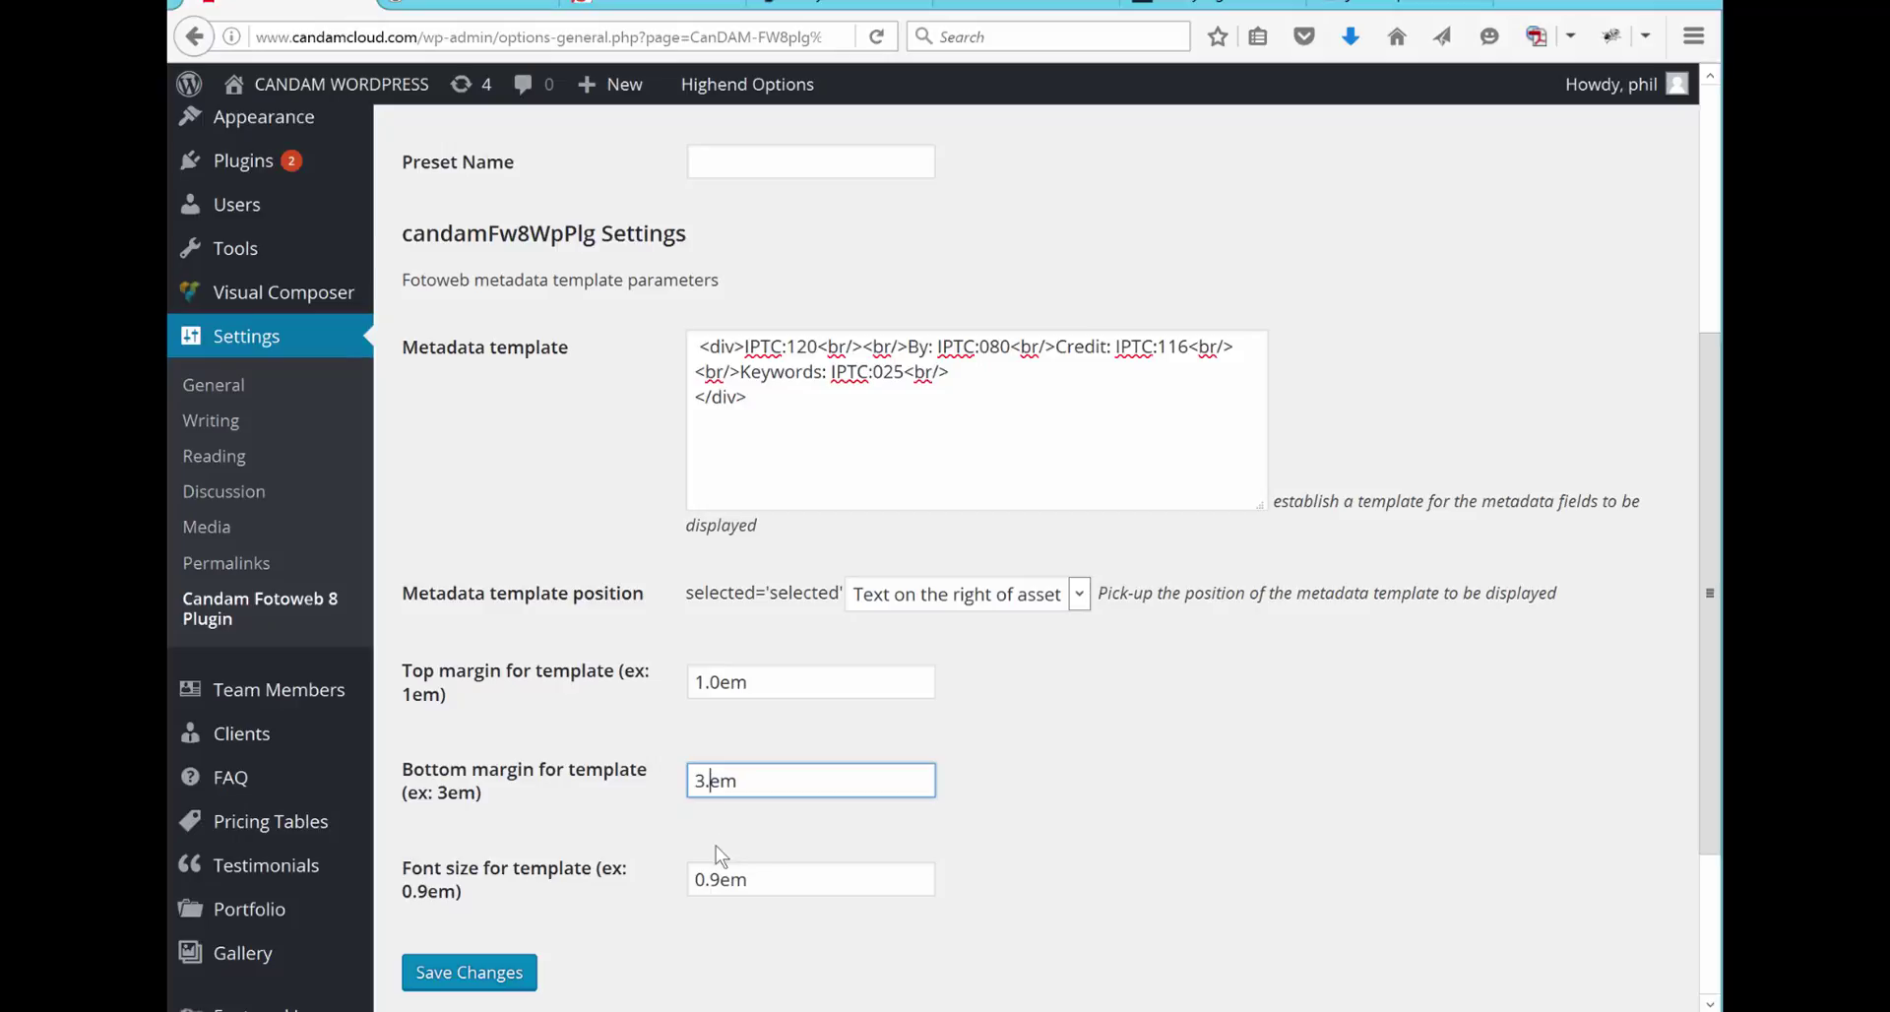
text(1)
scroll(761, 842, down, 4)
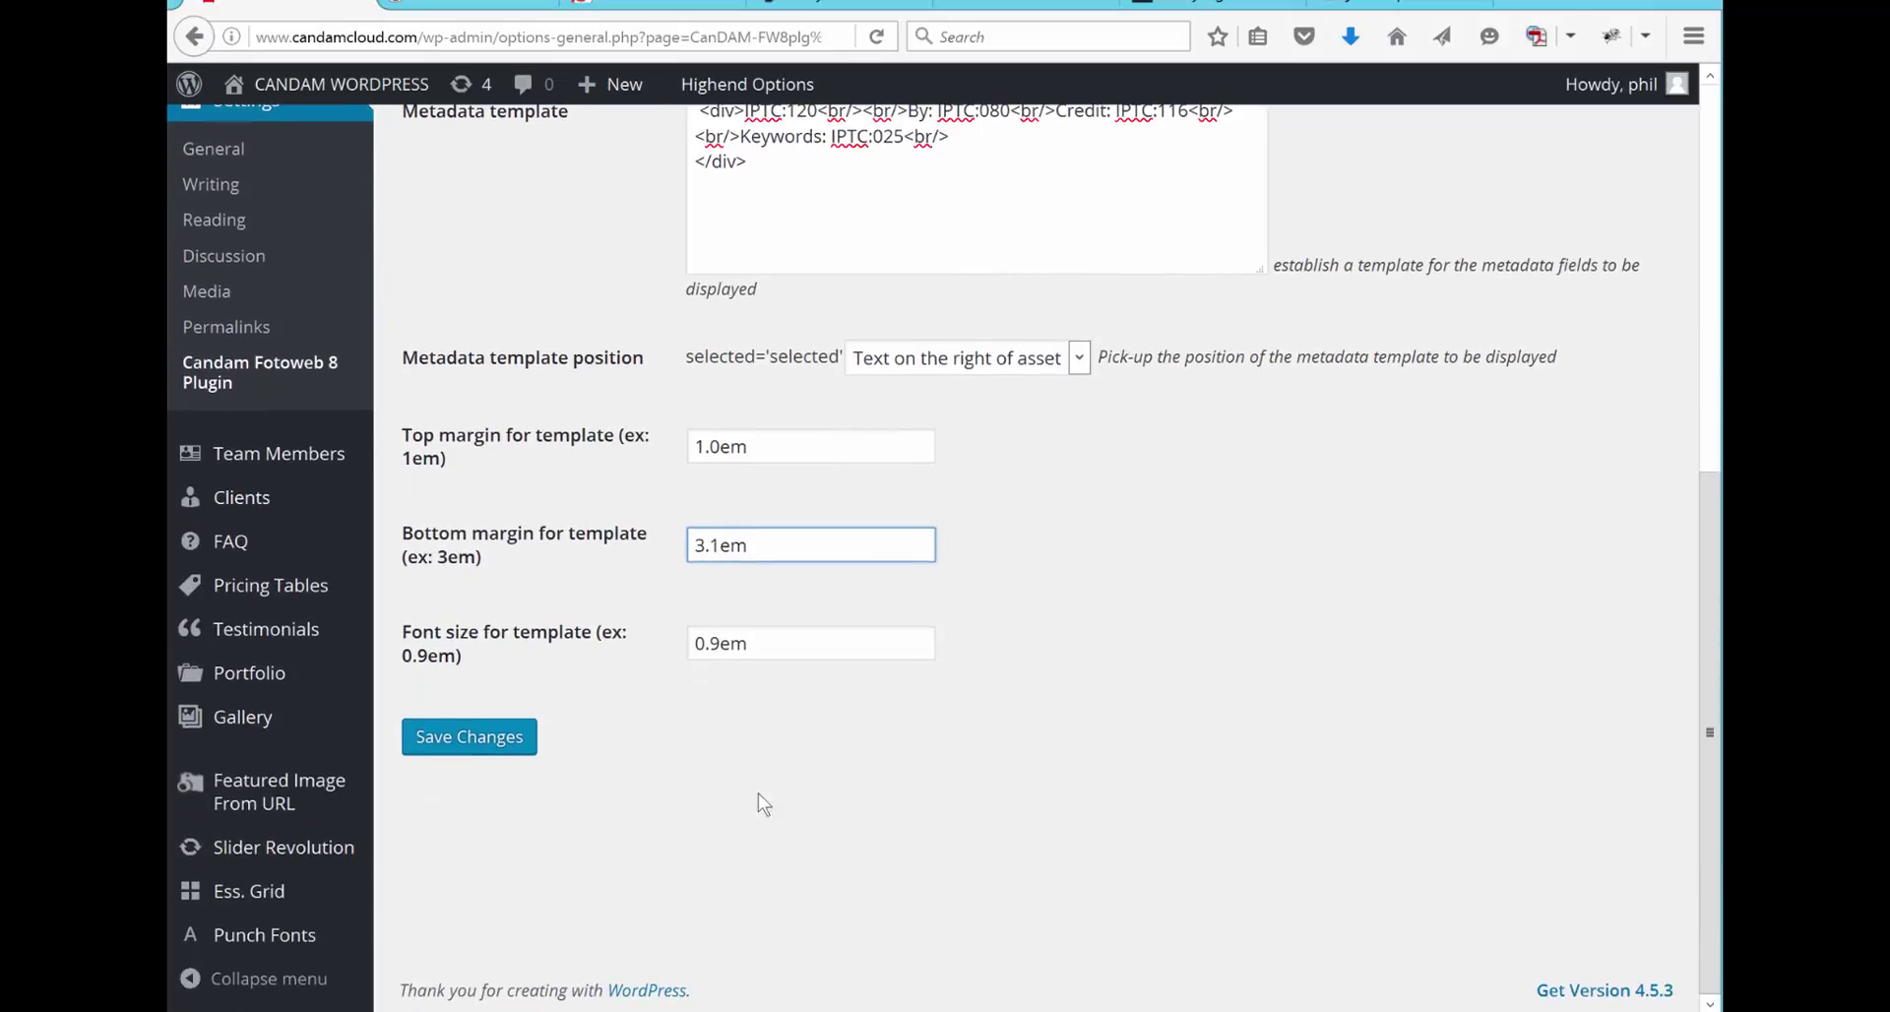
click(439, 752)
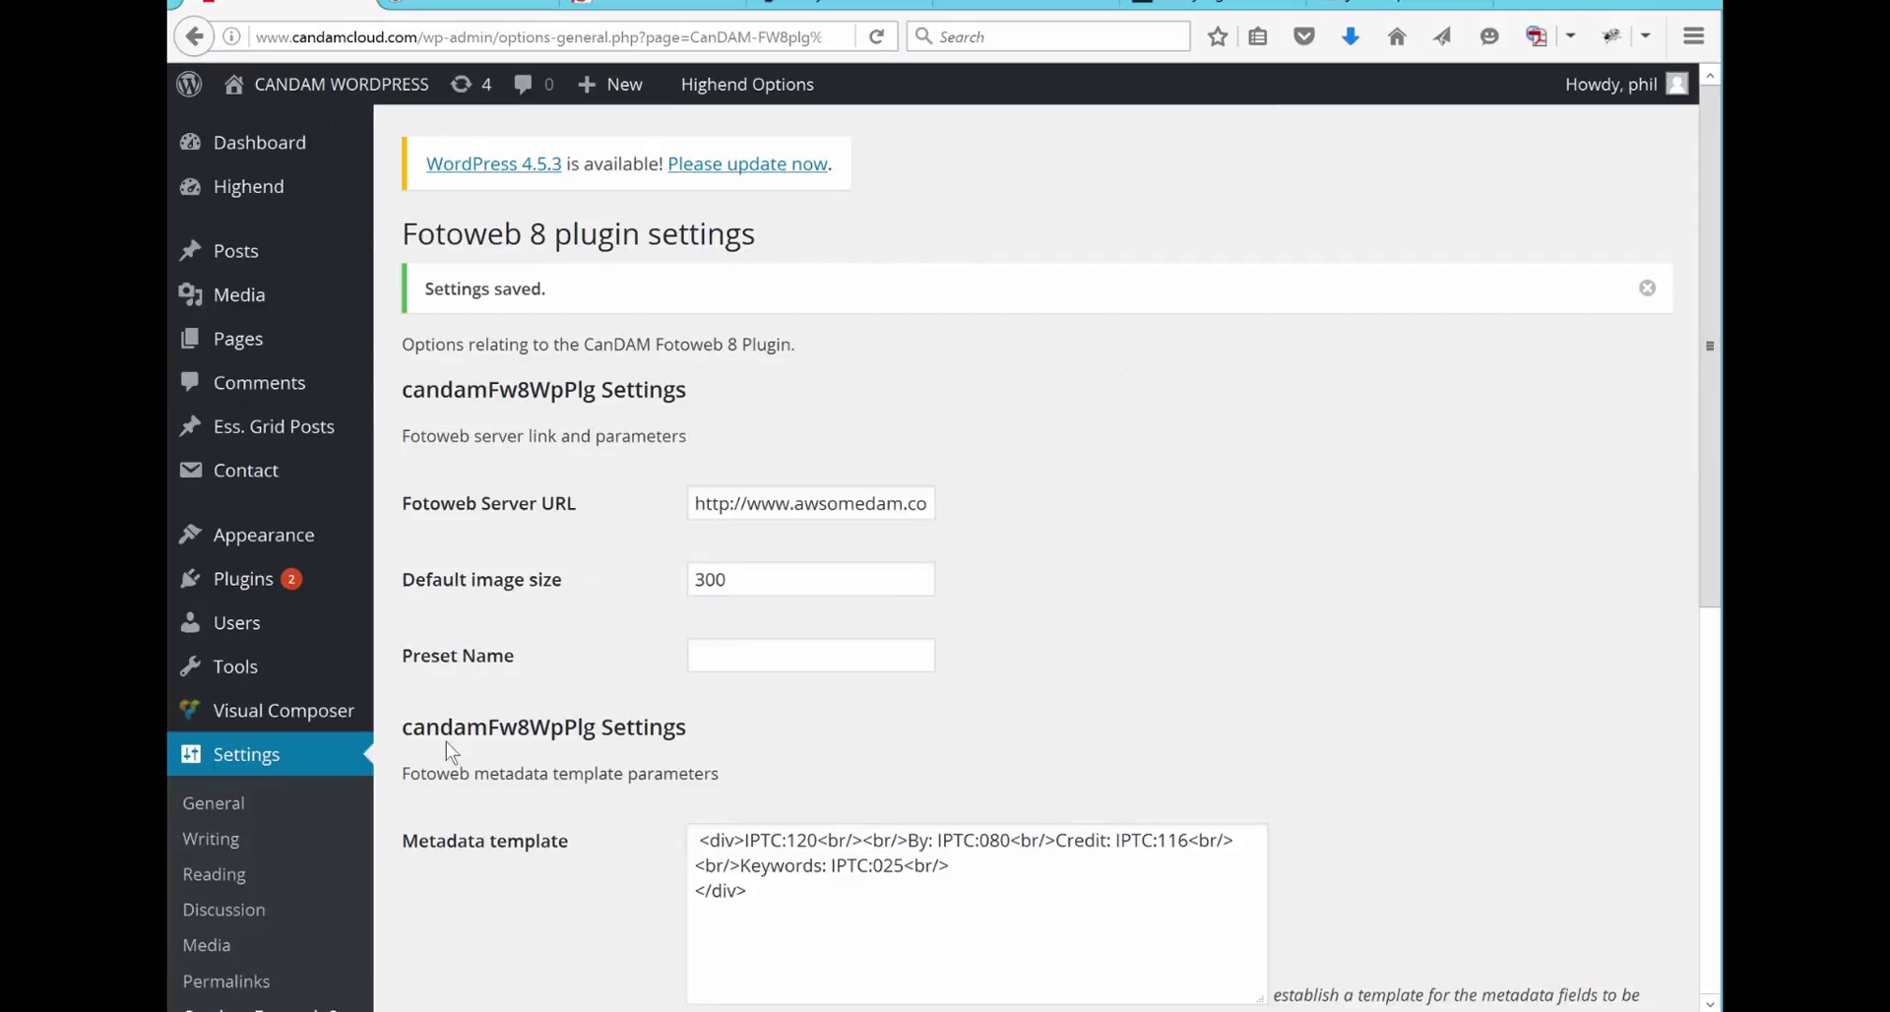
Step: Open the post "New CanDAM Fotoweb 8 Plugin for Wordpress" for editing and look at the FotoWeb archive browser
mouse_move(307, 268)
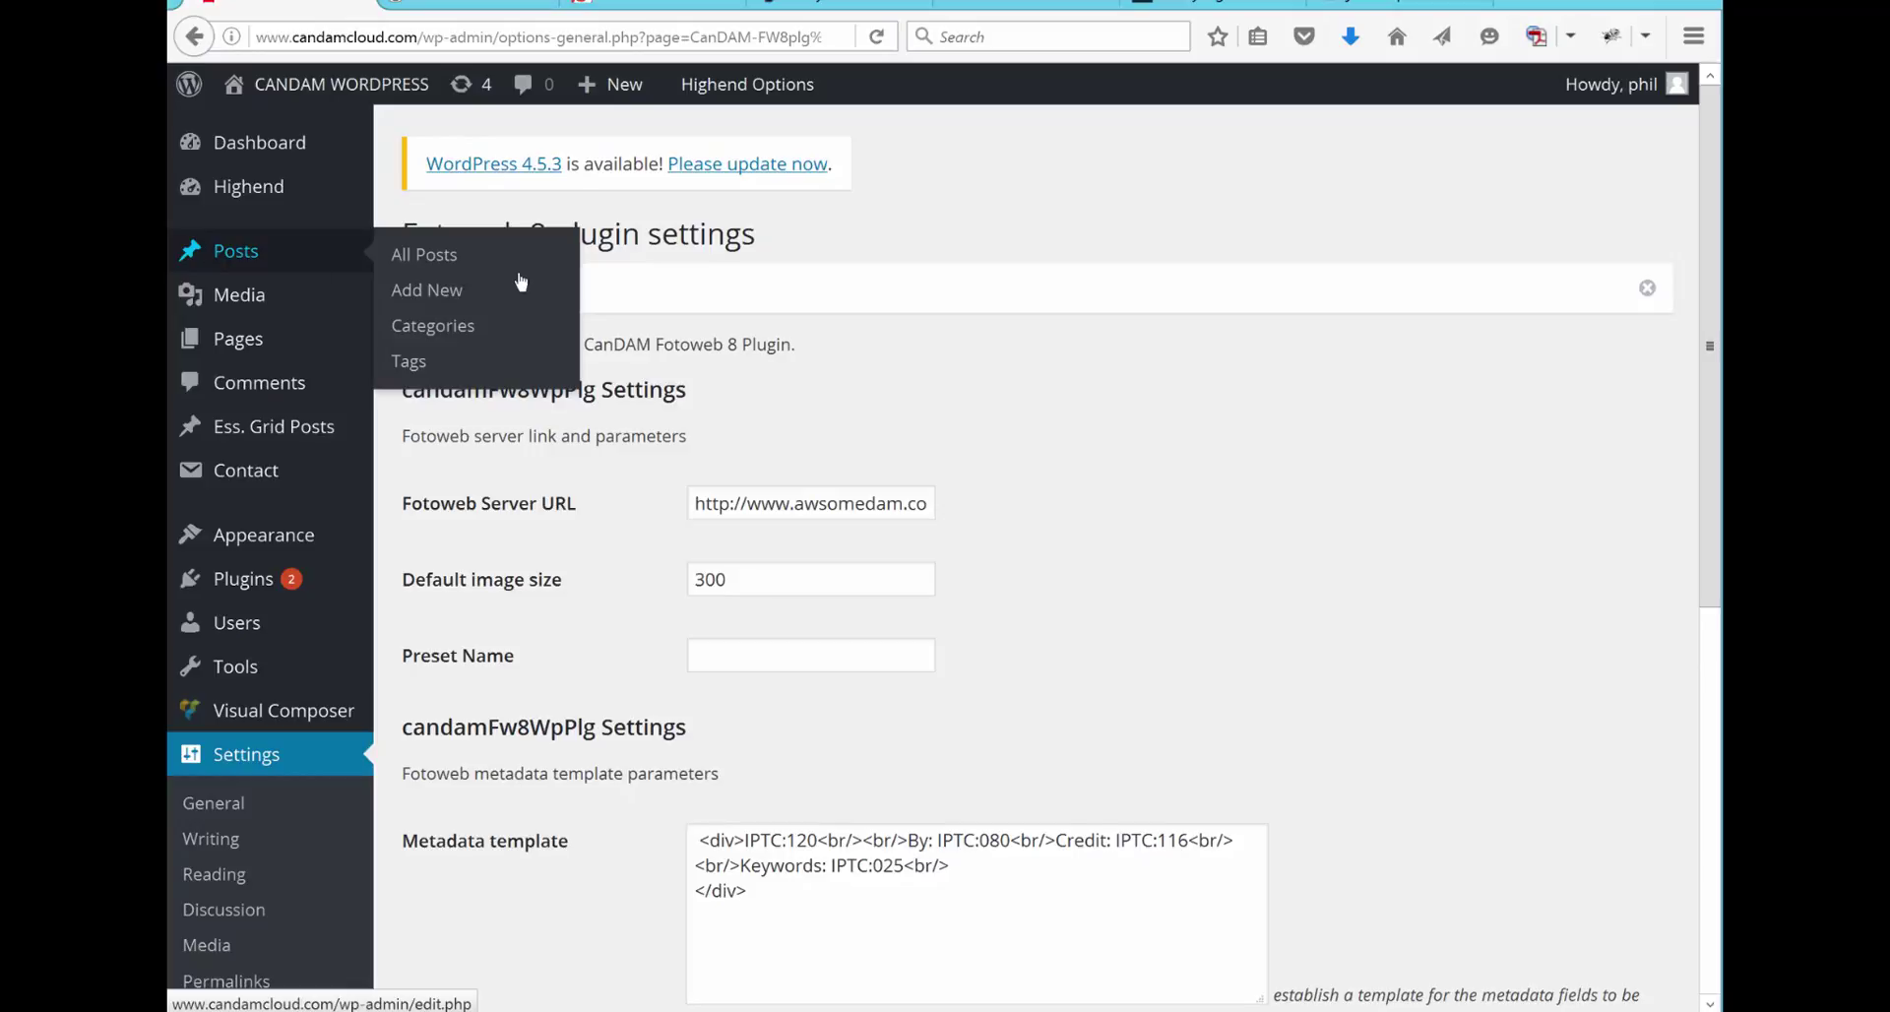
click(433, 258)
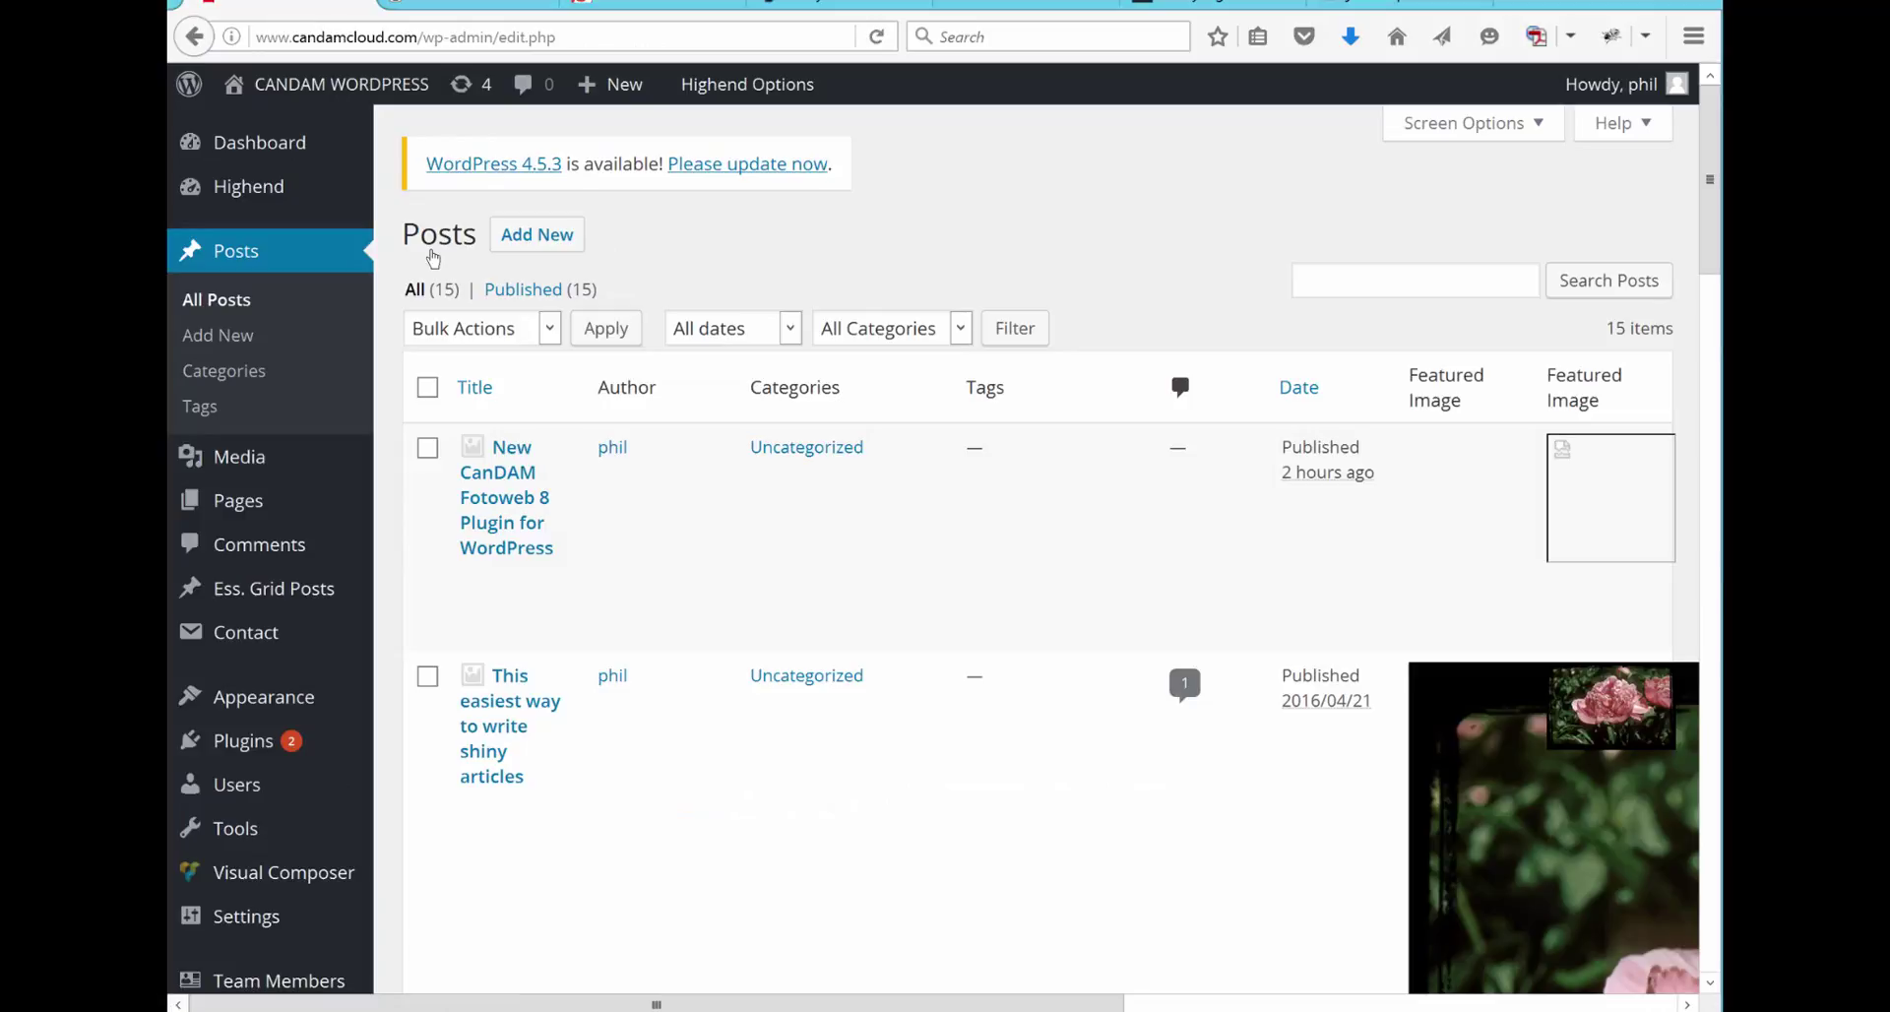
click(478, 581)
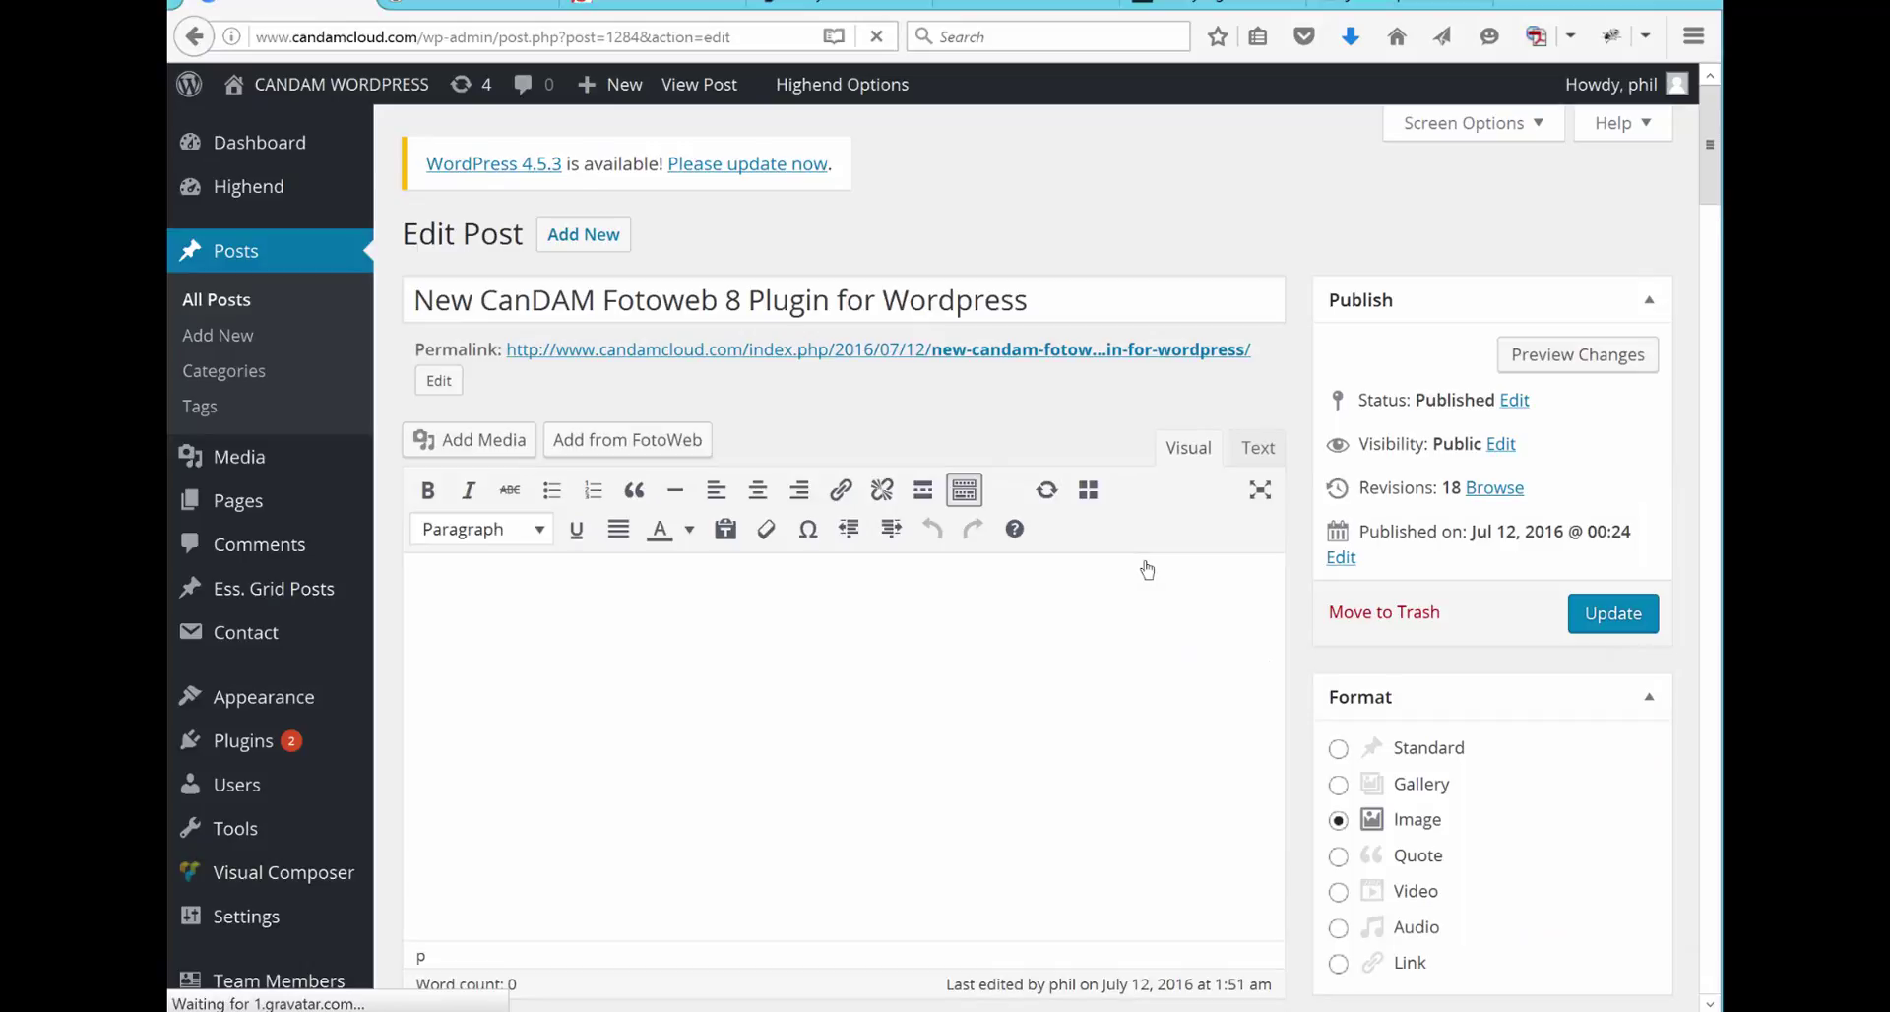
click(603, 455)
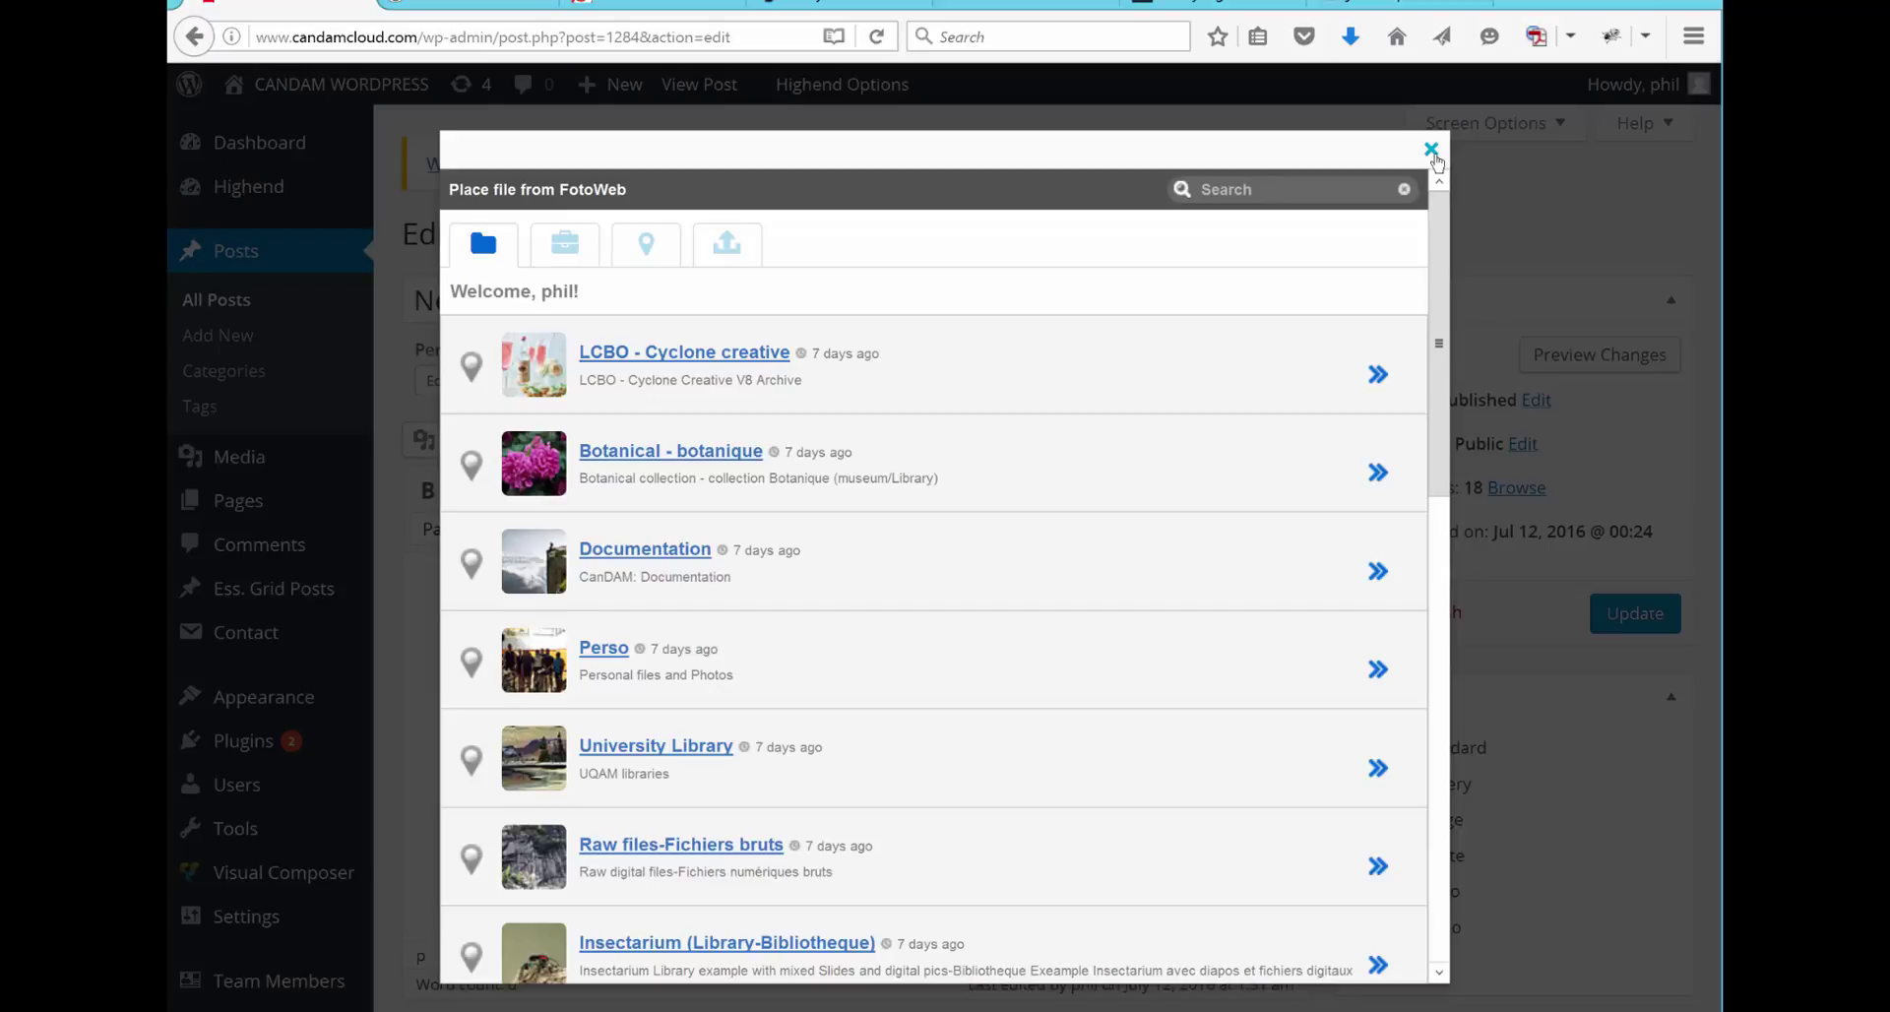
click(1431, 150)
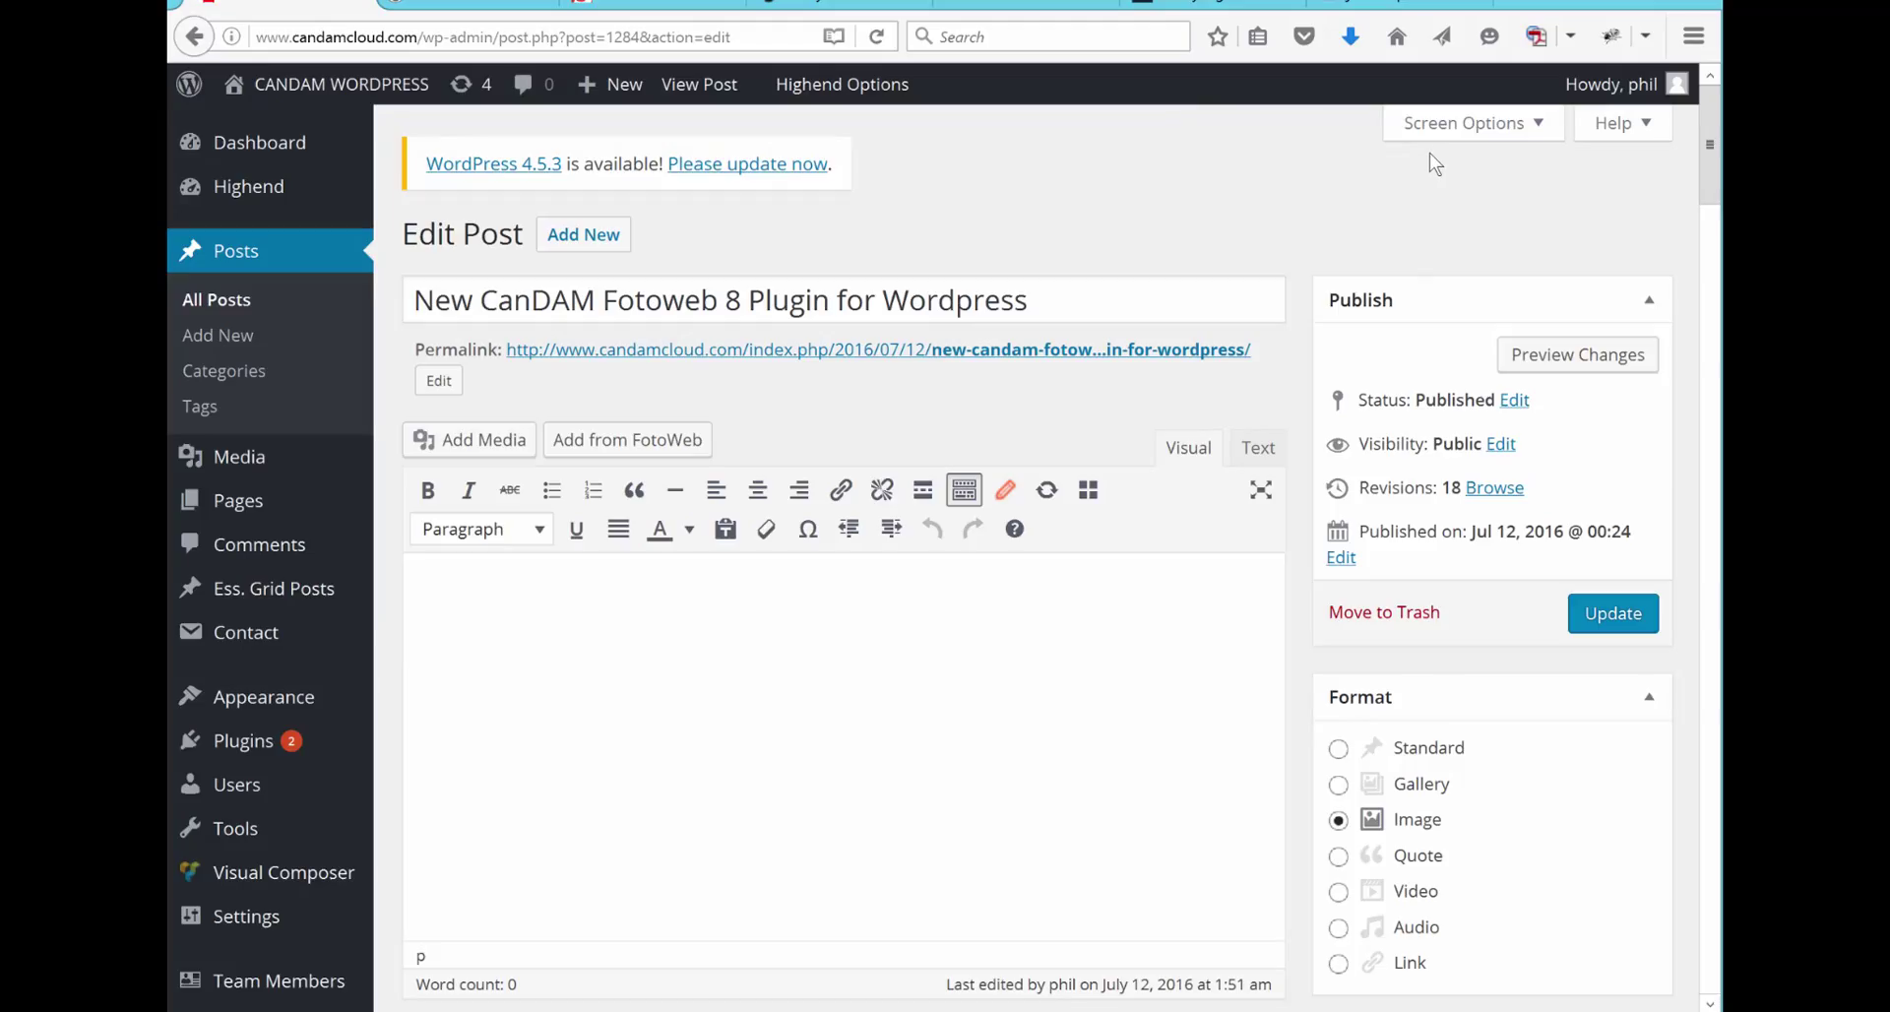